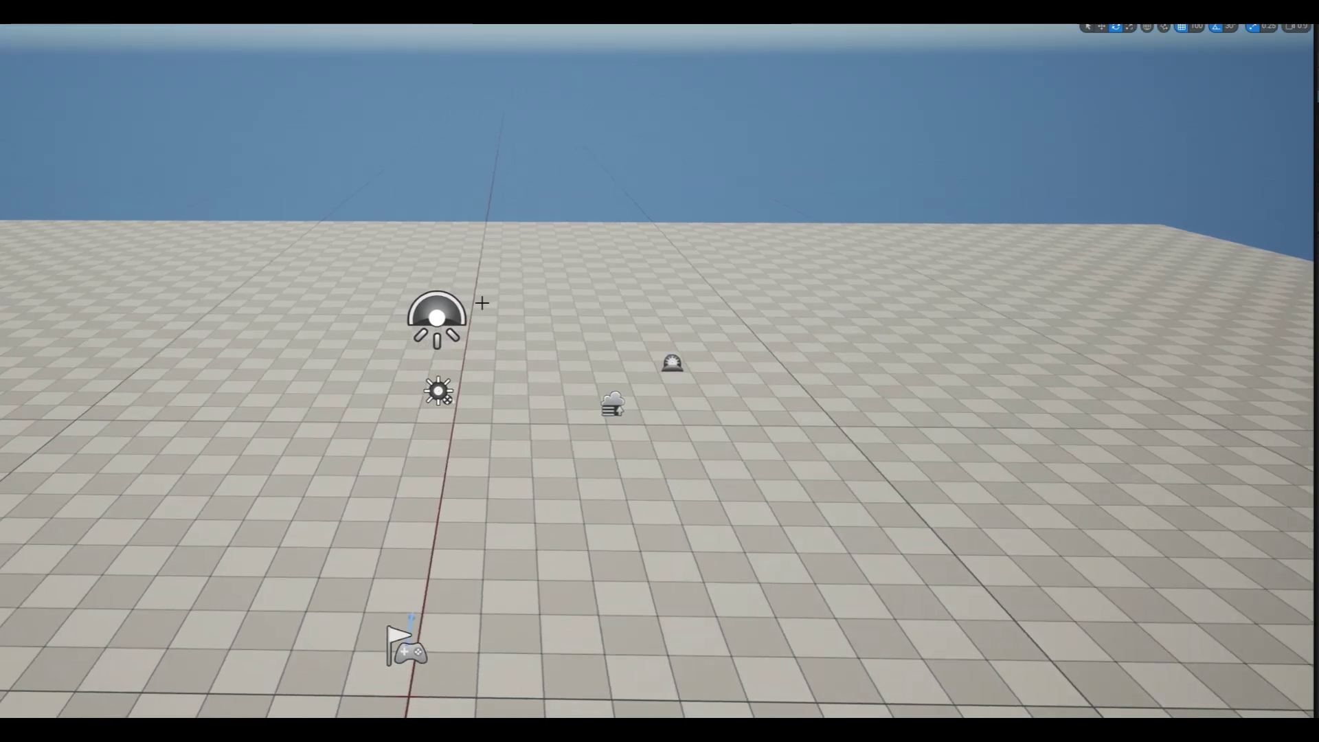
Step: Drop a cube from Place Actors onto the floor near the player start
{"action": "left_click", "coordinate": [442, 346]}
{"action": "middle_click_drag", "start_coordinate": [442, 347], "coordinate": [575, 421]}
{"action": "key", "text": "w"}
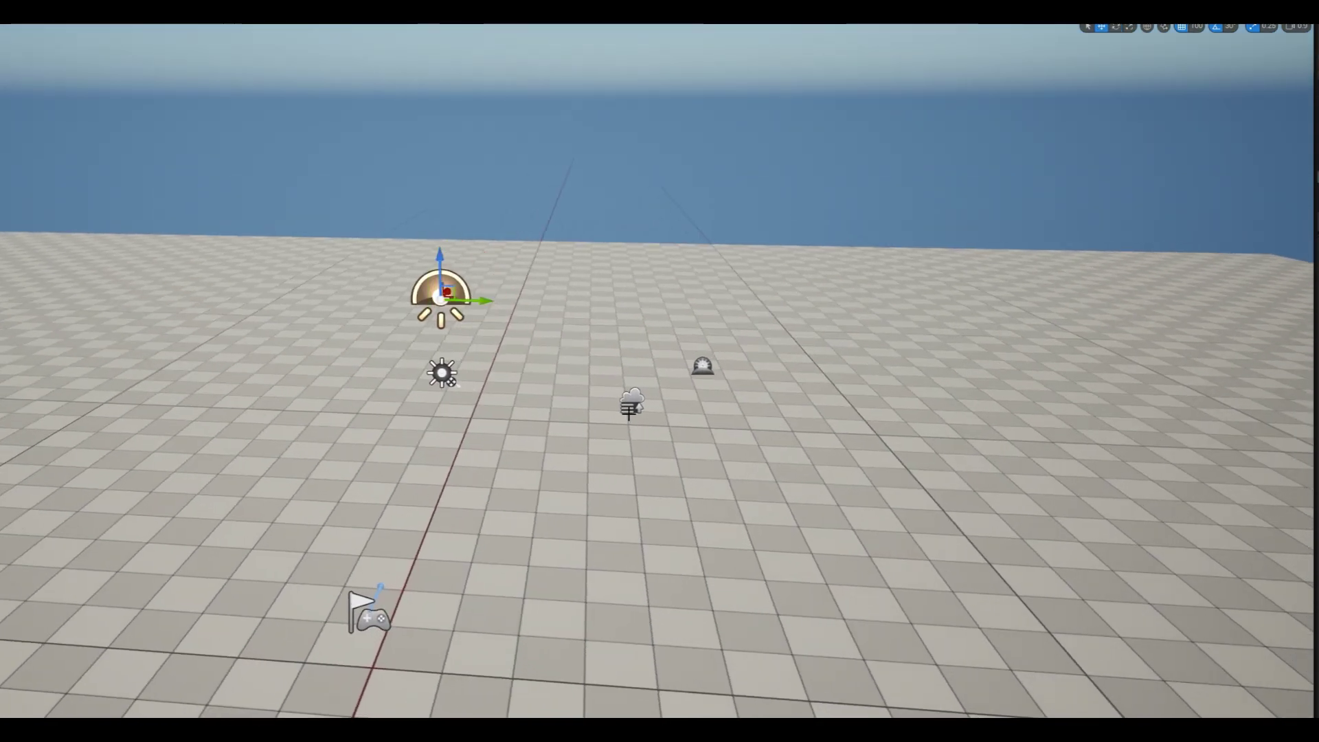
{"action": "middle_click_drag", "start_coordinate": [552, 308], "coordinate": [591, 316]}
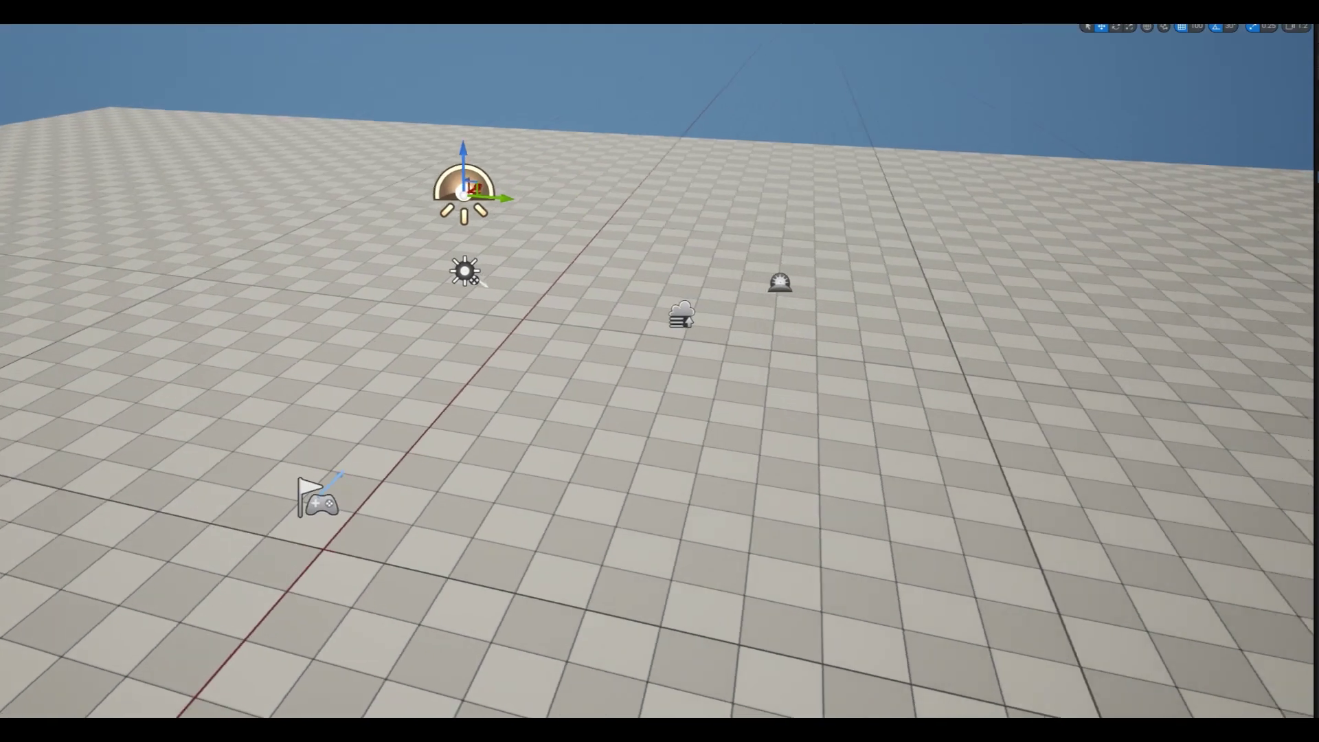
{"action": "left_click_drag", "start_coordinate": [659, 371], "coordinate": [618, 440]}
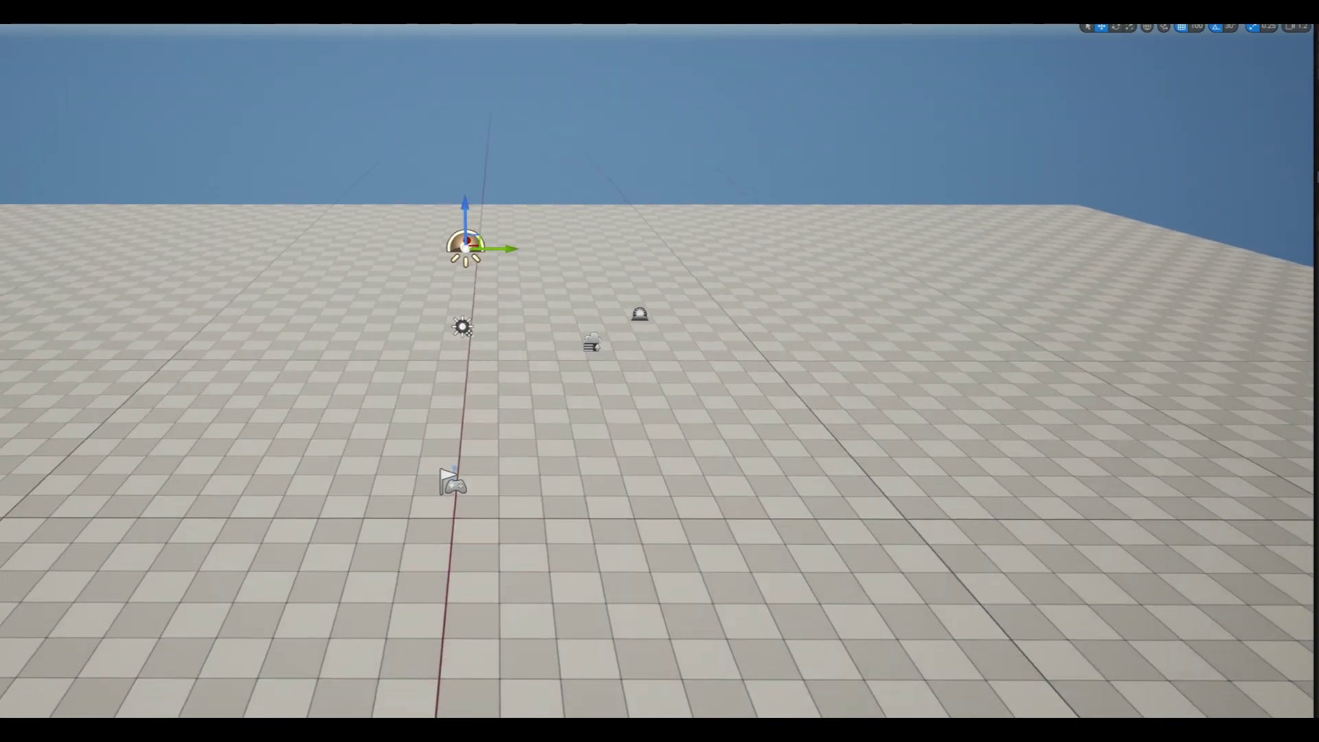
{"action": "left_click_drag", "start_coordinate": [6, 139], "coordinate": [498, 378]}
Step: Set grid snapping to 50 and turn the view to face the cube
{"action": "left_click", "coordinate": [1196, 28]}
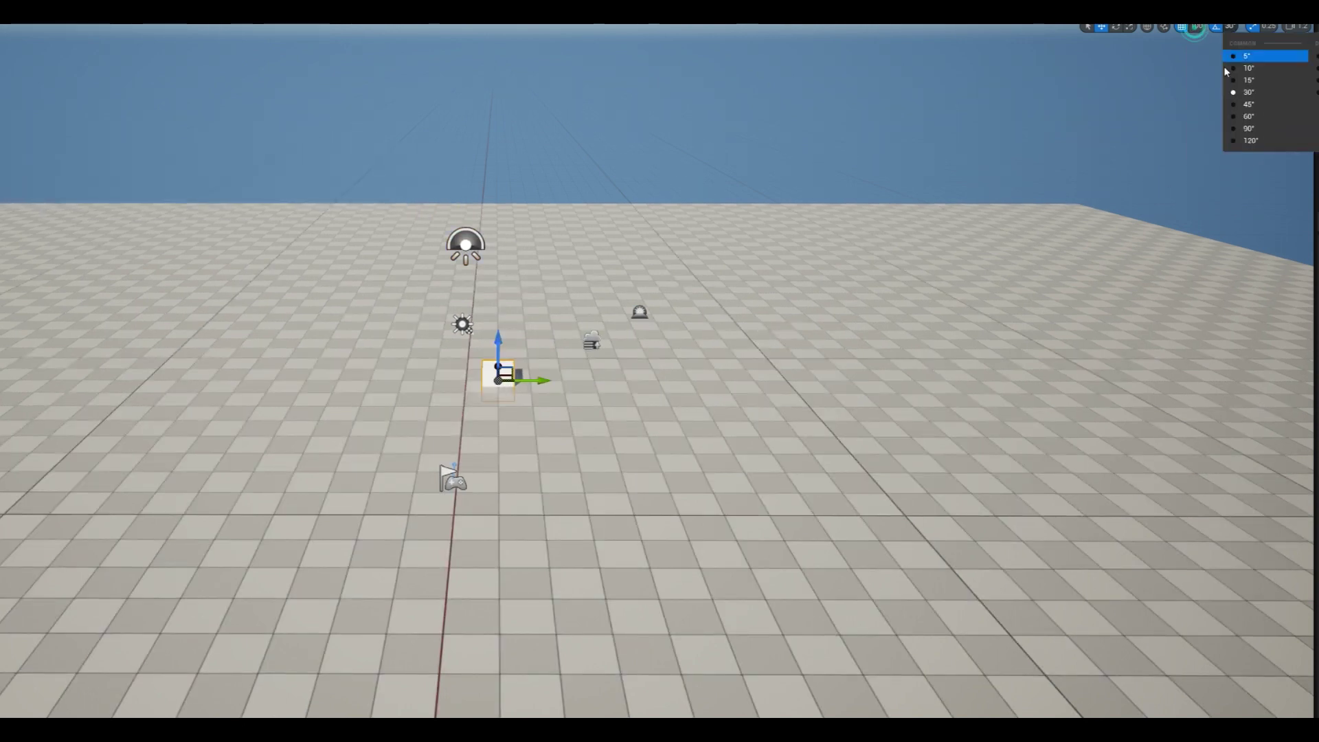
{"action": "left_click", "coordinate": [1209, 90]}
{"action": "scroll", "coordinate": [660, 371], "scroll_direction": "up", "scroll_amount": 3}
{"action": "left_click_drag", "start_coordinate": [659, 371], "coordinate": [639, 385]}
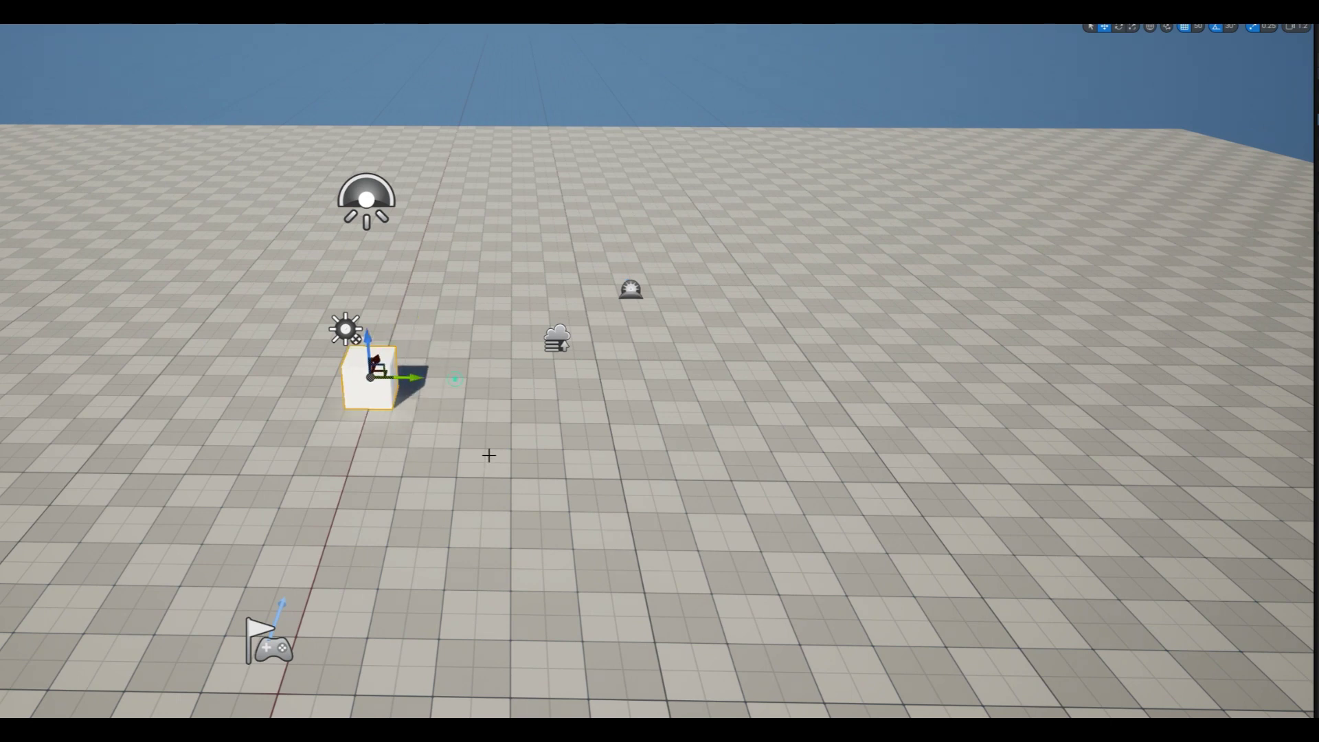
{"action": "right_click_drag", "start_coordinate": [489, 453], "coordinate": [410, 386]}
Step: Scale the cube up into a large, tall wall-like box
{"action": "key", "text": "r"}
{"action": "mouse_move", "coordinate": [451, 356]}
{"action": "left_mouse_down"}
{"action": "mouse_move", "coordinate": [459, 369]}
{"action": "mouse_move", "coordinate": [422, 430]}
{"action": "left_mouse_up"}
{"action": "key", "text": "w"}
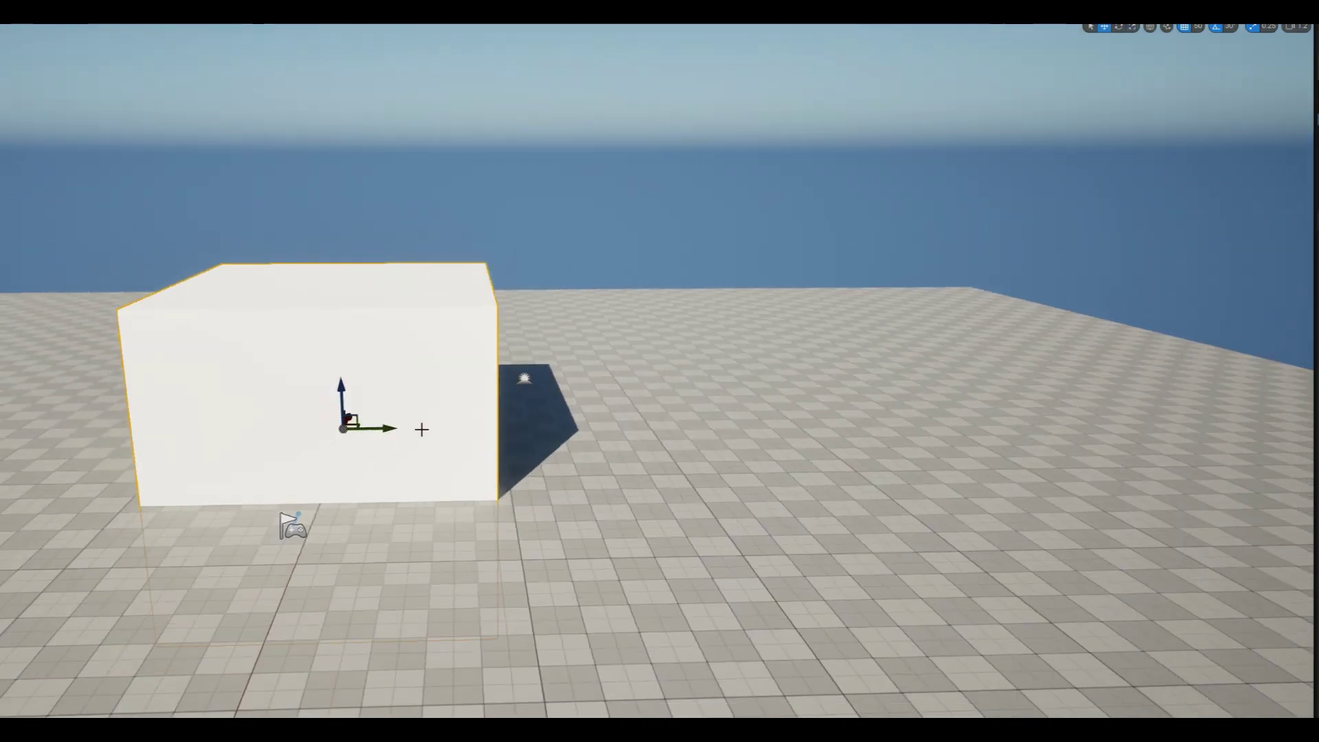
{"action": "left_click_drag", "start_coordinate": [342, 391], "coordinate": [342, 357]}
{"action": "mouse_move", "coordinate": [481, 412]}
{"action": "right_mouse_down"}
{"action": "mouse_move", "coordinate": [539, 393]}
{"action": "mouse_move", "coordinate": [424, 351]}
{"action": "right_mouse_up"}
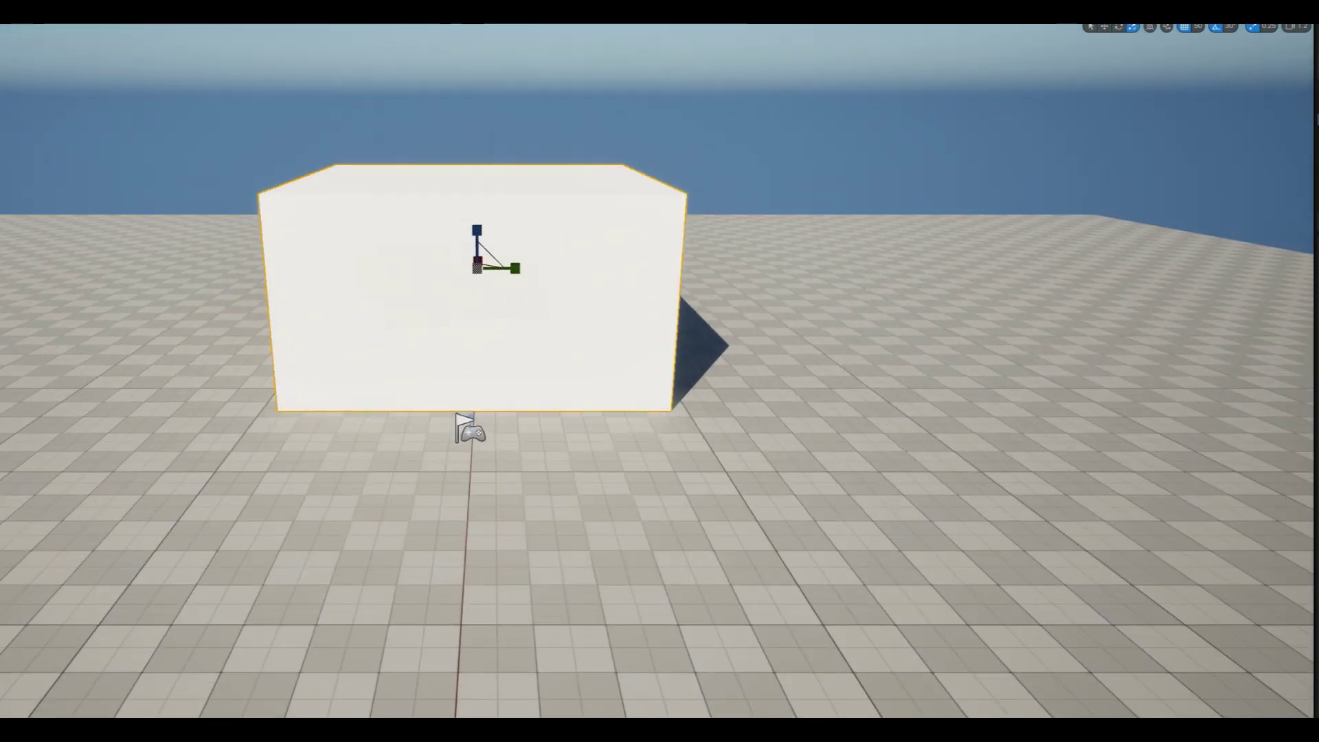
Step: Play the level and run the character along the wall to check scale
{"action": "key", "text": "alt+p"}
{"action": "key", "text": "w"}
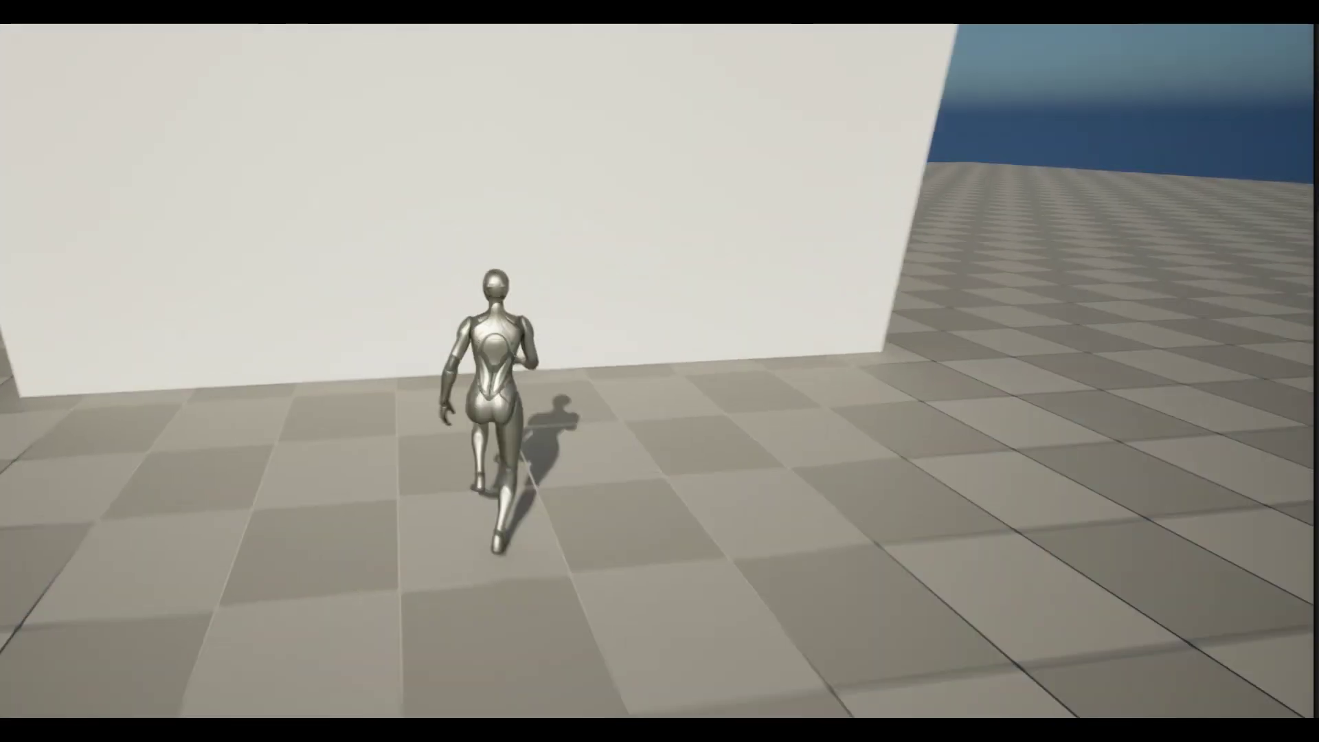
{"action": "key", "text": "Escape"}
Step: Place SKM_Manny from Characters > Mannequins > Meshes into the level beside the box
{"action": "key", "text": "f"}
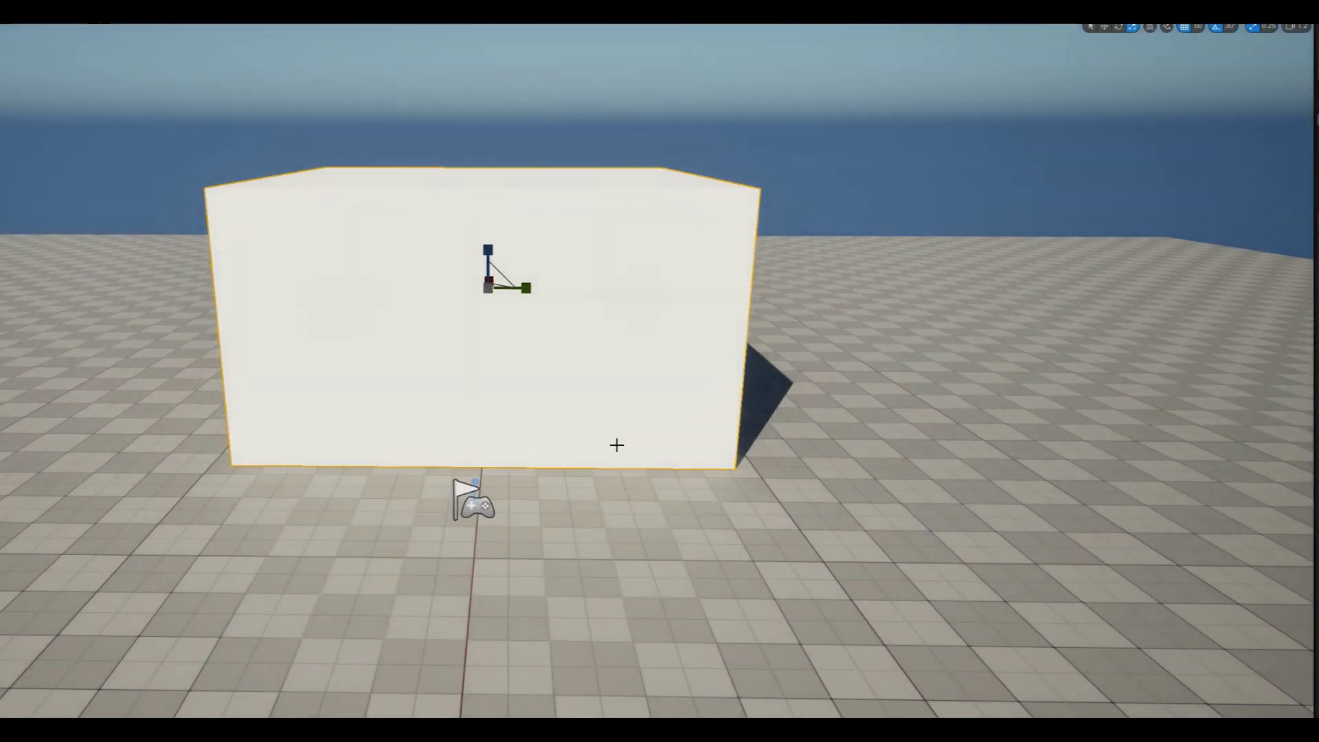
{"action": "key", "text": "ctrl+space"}
{"action": "double_click", "coordinate": [214, 604]}
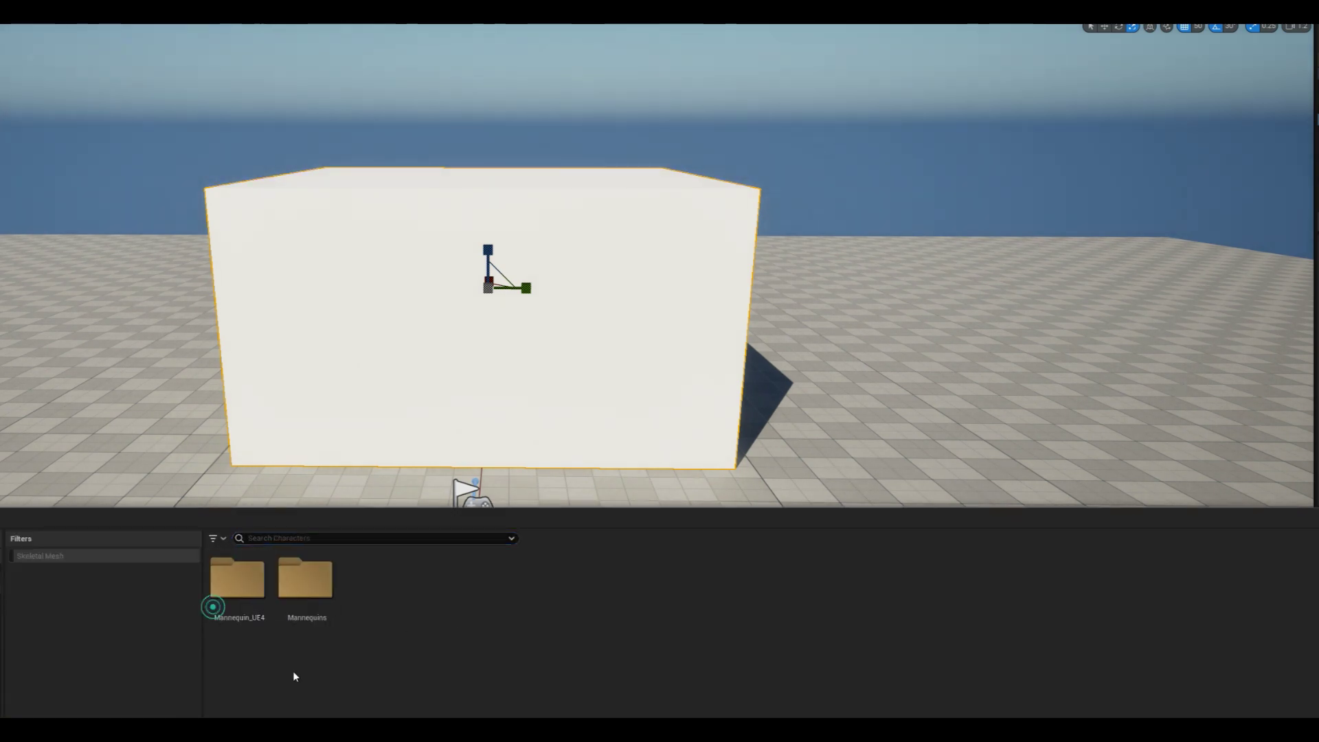
{"action": "double_click", "coordinate": [302, 627]}
{"action": "double_click", "coordinate": [366, 627]}
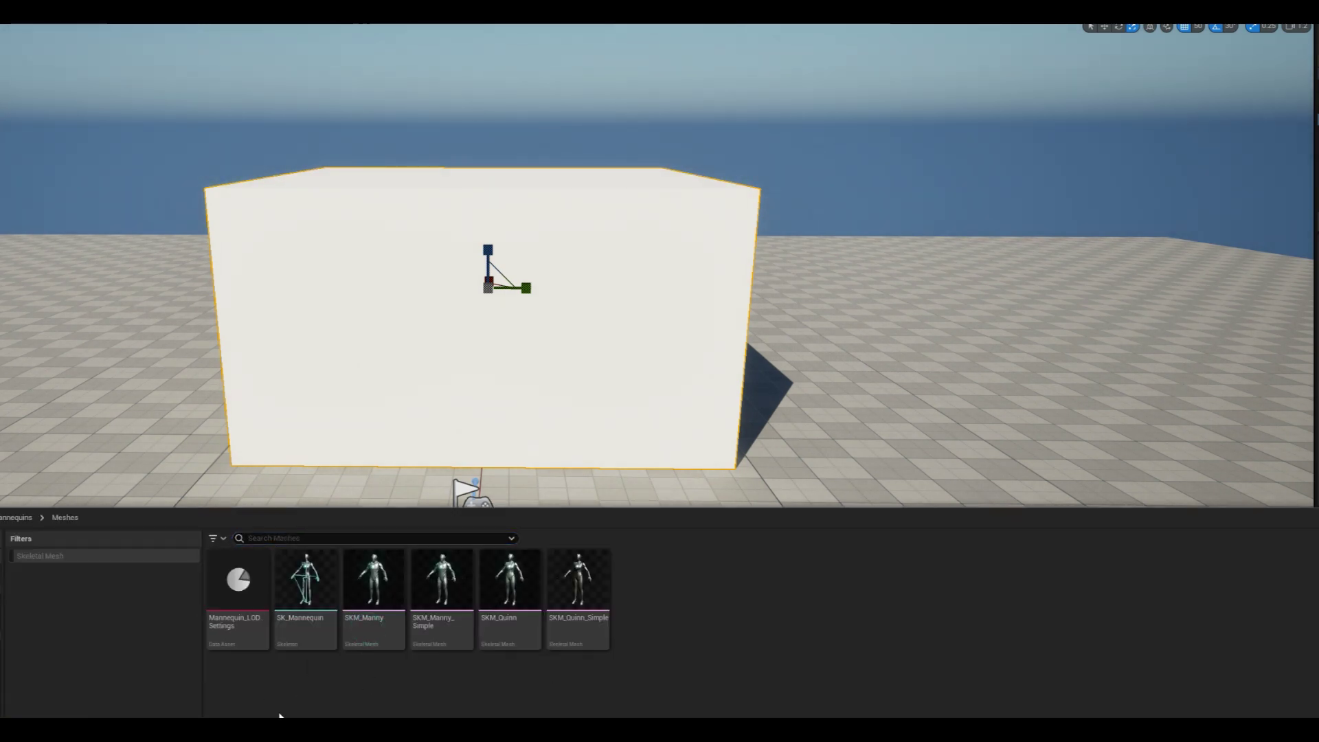
{"action": "left_click_drag", "start_coordinate": [372, 632], "coordinate": [189, 473]}
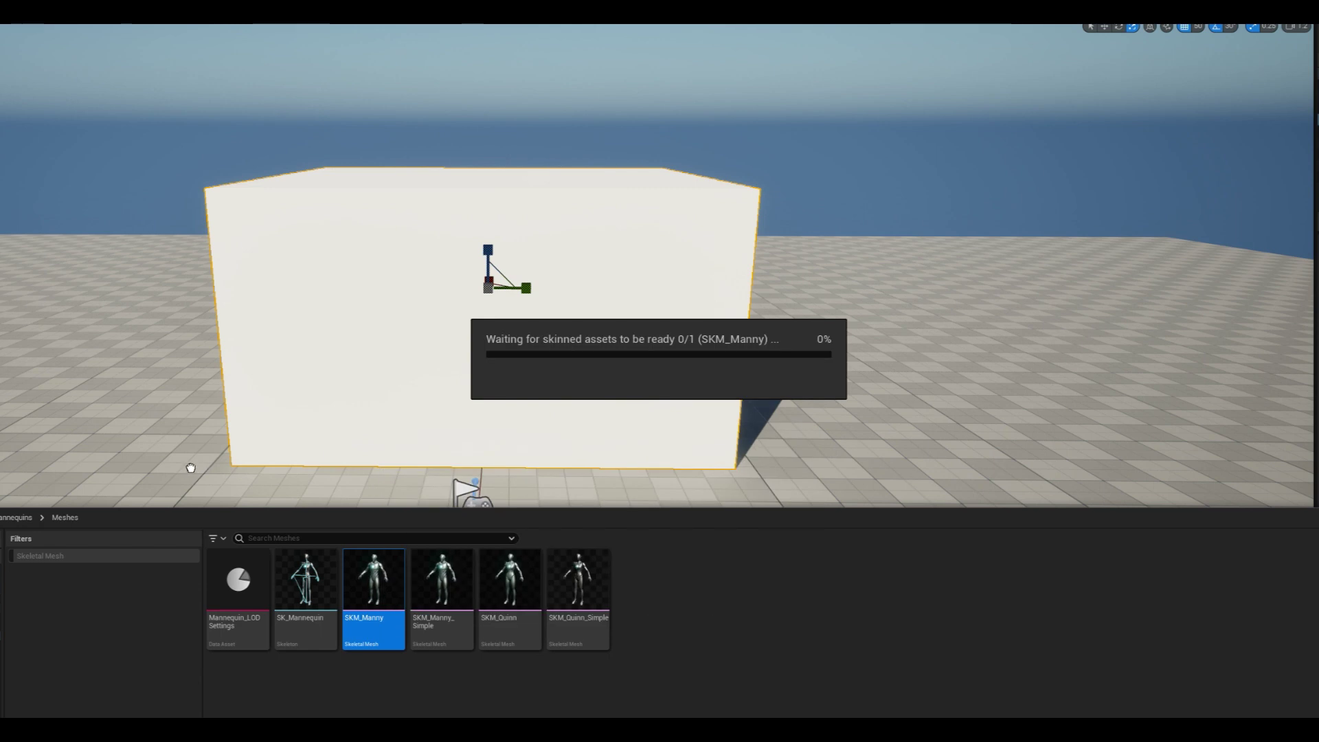
{"action": "mouse_move", "coordinate": [353, 487]}
{"action": "right_mouse_down"}
{"action": "mouse_move", "coordinate": [357, 522]}
{"action": "mouse_move", "coordinate": [472, 406]}
{"action": "right_mouse_up"}
{"action": "left_click", "coordinate": [346, 433]}
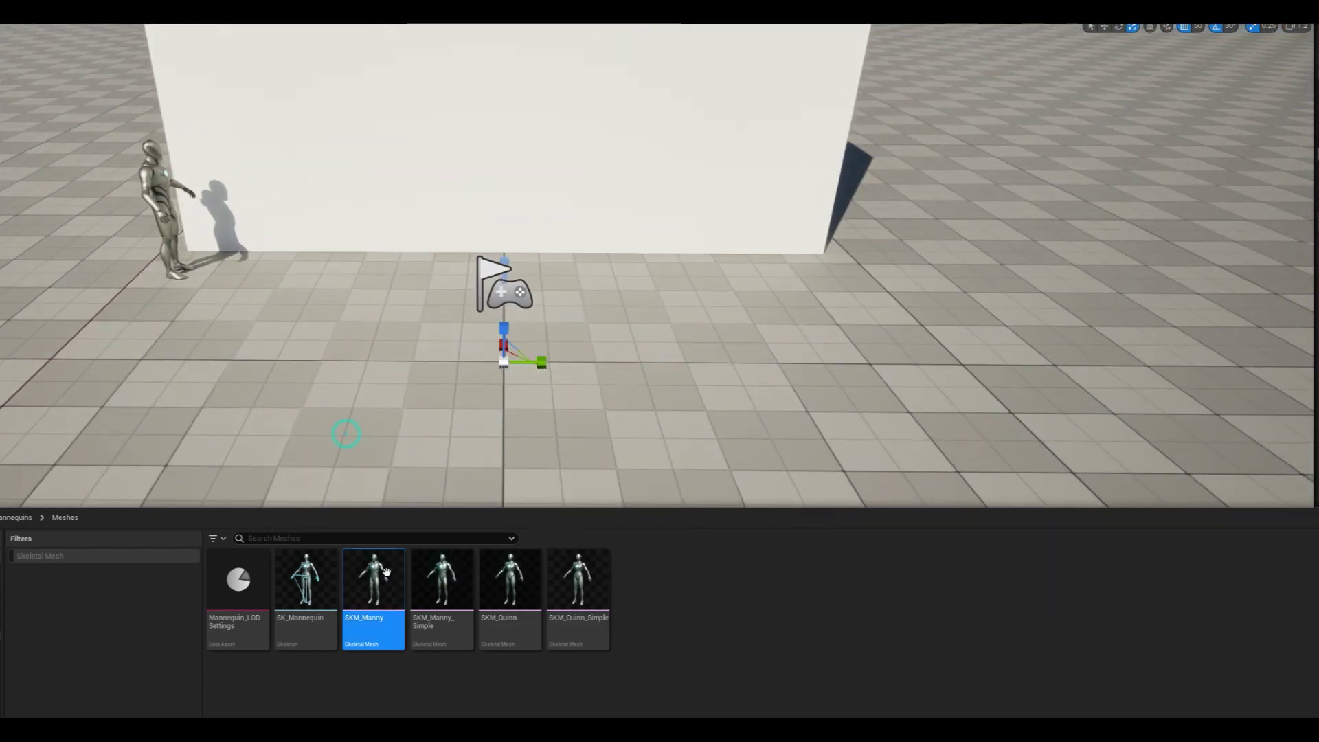
Step: Narrow and collapse the Content Drawer's filters pane to widen the asset grid
{"action": "key", "text": "ctrl+space"}
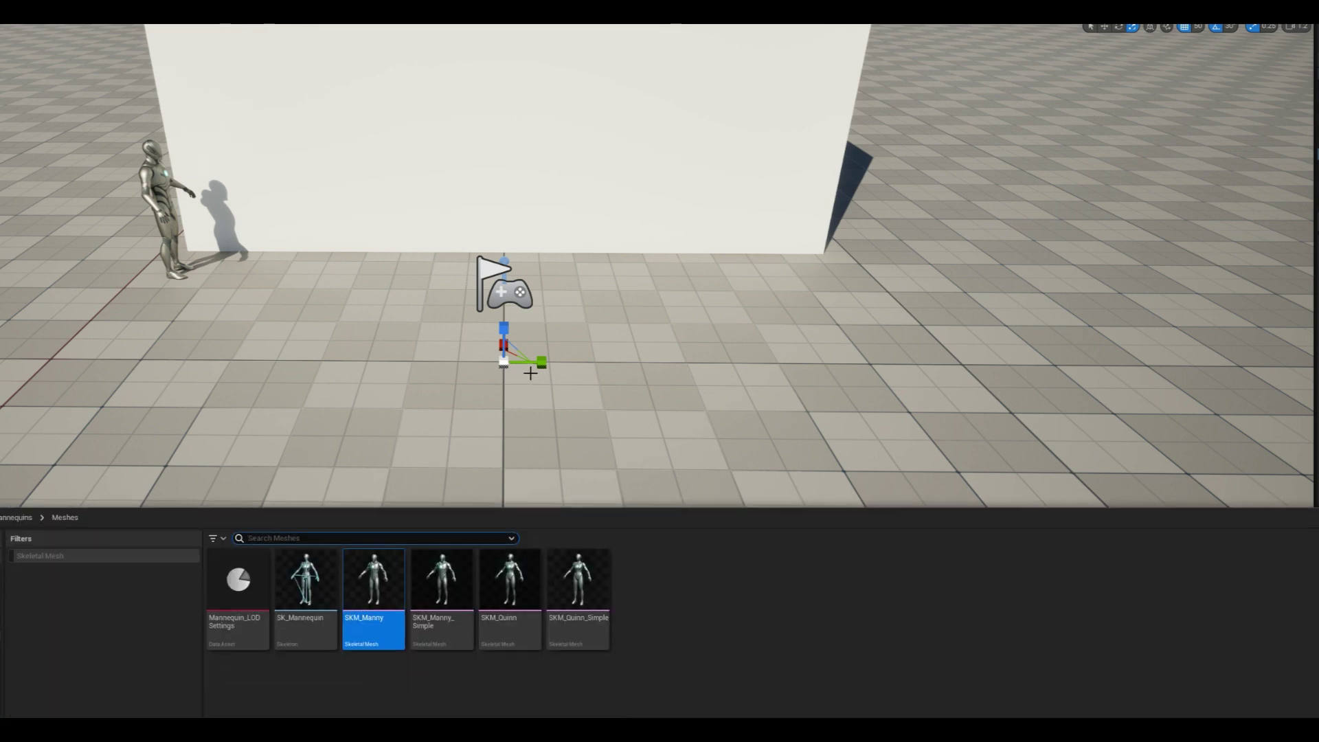
{"action": "key", "text": "ctrl+space"}
{"action": "key", "text": "ctrl+space"}
{"action": "left_click", "coordinate": [346, 465]}
{"action": "key", "text": "ctrl+space"}
{"action": "left_click_drag", "start_coordinate": [200, 595], "coordinate": [49, 601]}
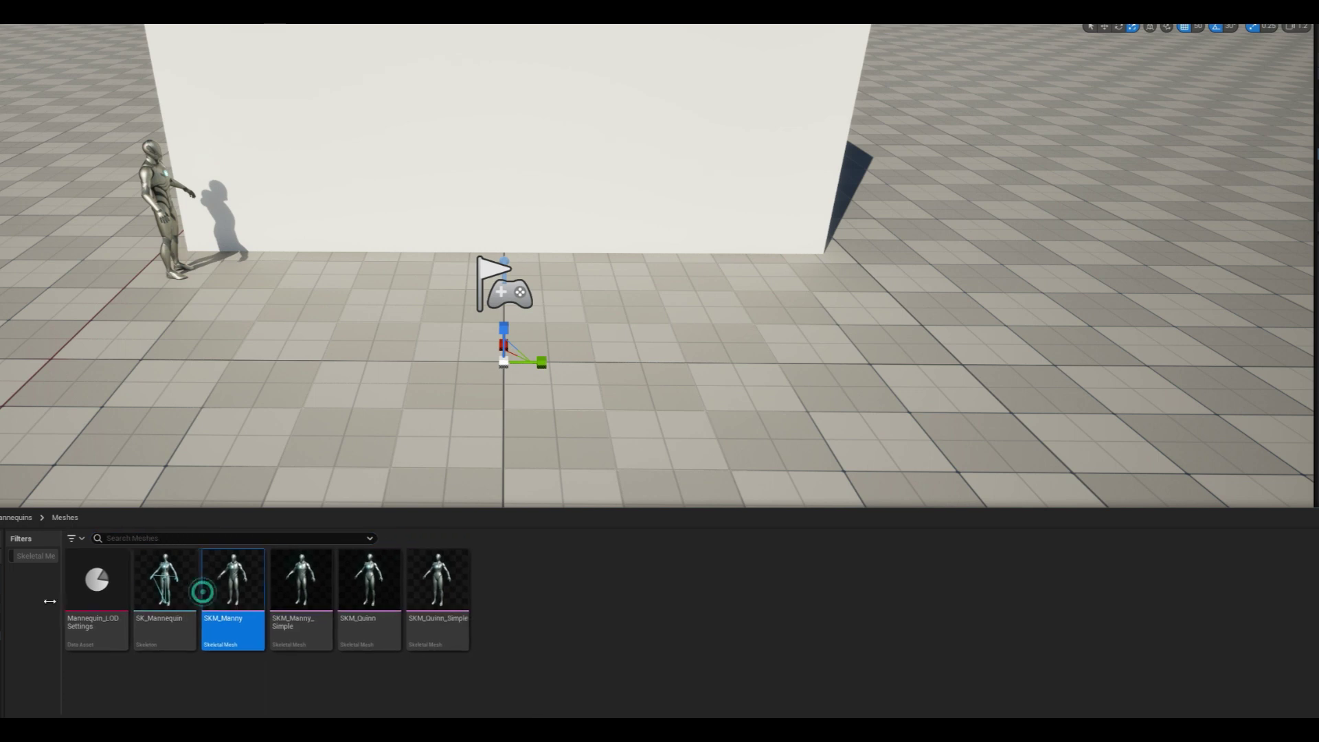
{"action": "right_click_drag", "start_coordinate": [469, 433], "coordinate": [474, 384]}
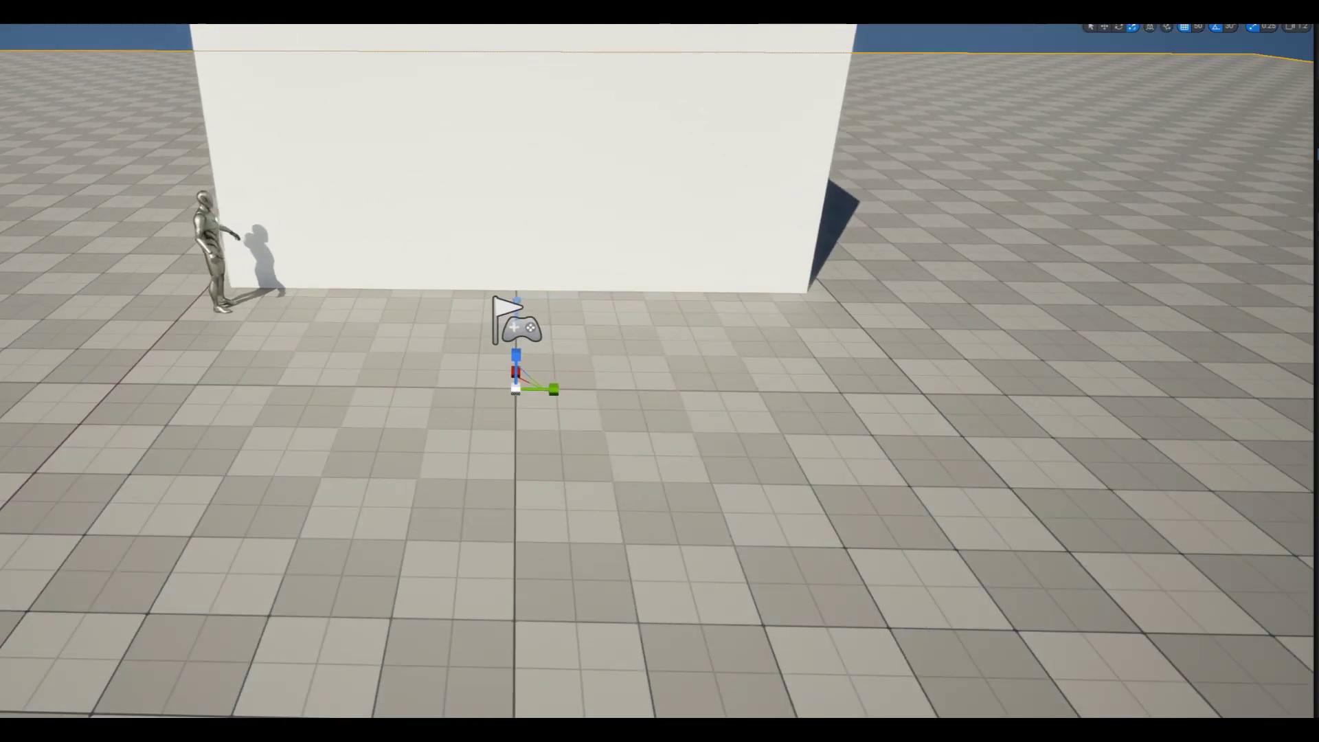
{"action": "key", "text": "ctrl+space"}
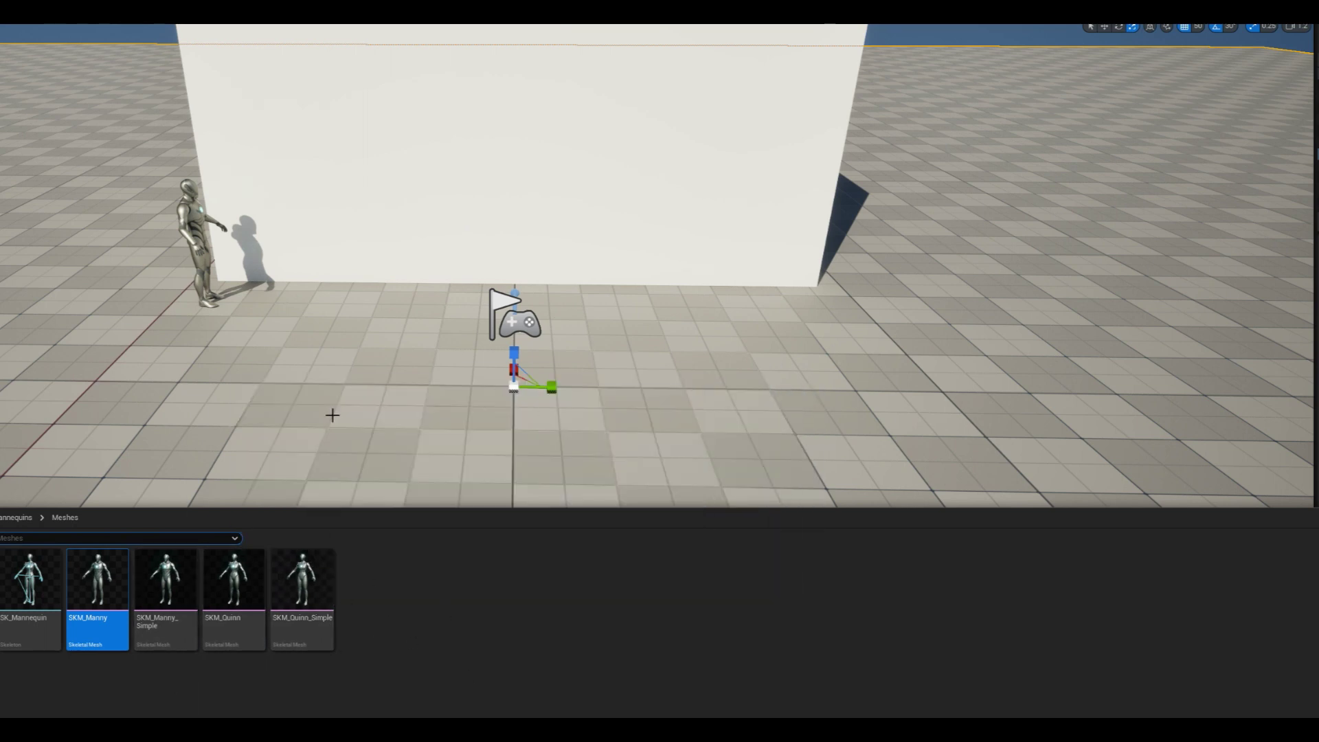
Step: Place another mannequin near the player start
{"action": "right_click_drag", "start_coordinate": [332, 414], "coordinate": [210, 392]}
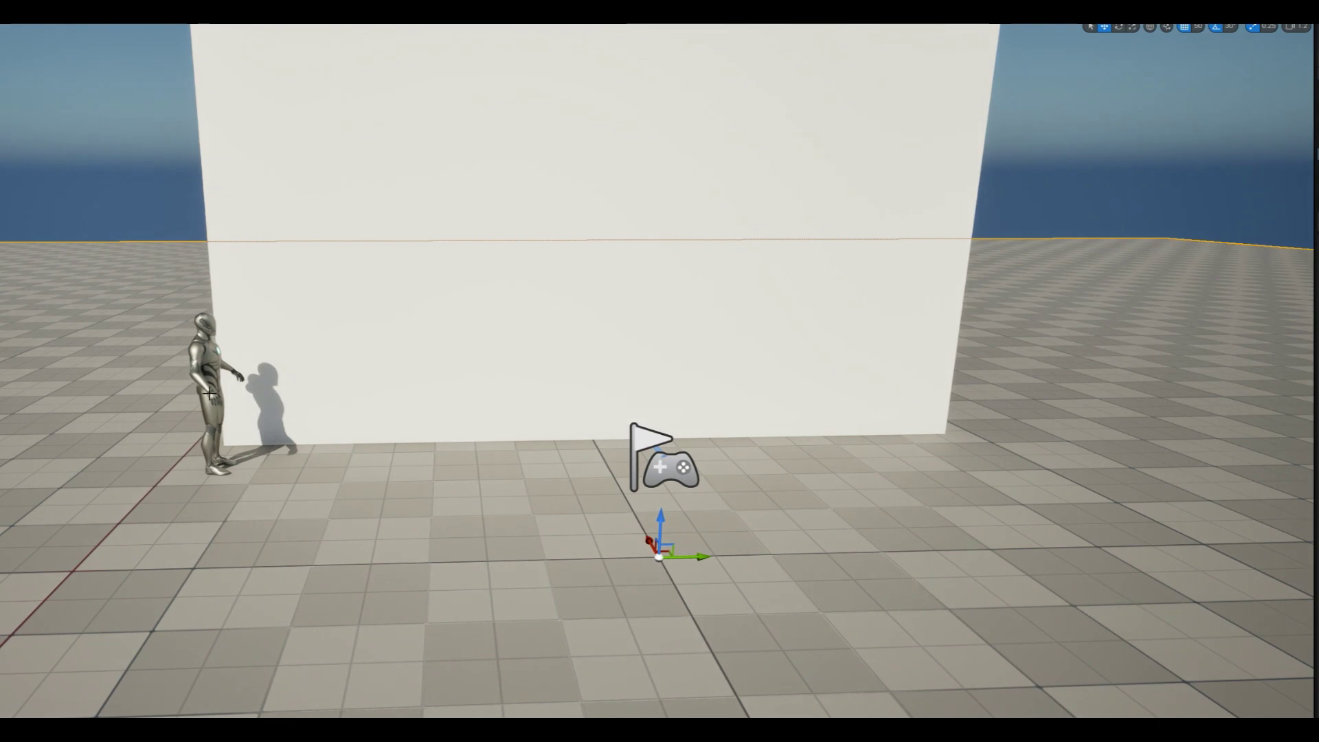
{"action": "left_click_drag", "start_coordinate": [209, 392], "coordinate": [516, 405]}
{"action": "mouse_move", "coordinate": [515, 405]}
{"action": "right_mouse_down"}
{"action": "mouse_move", "coordinate": [618, 384]}
{"action": "mouse_move", "coordinate": [611, 441]}
{"action": "mouse_move", "coordinate": [530, 284]}
{"action": "mouse_move", "coordinate": [521, 320]}
{"action": "right_mouse_up"}
{"action": "key", "text": "e"}
{"action": "key", "text": "w"}
Step: Select the white box and lower its height slightly
{"action": "left_click", "coordinate": [610, 413]}
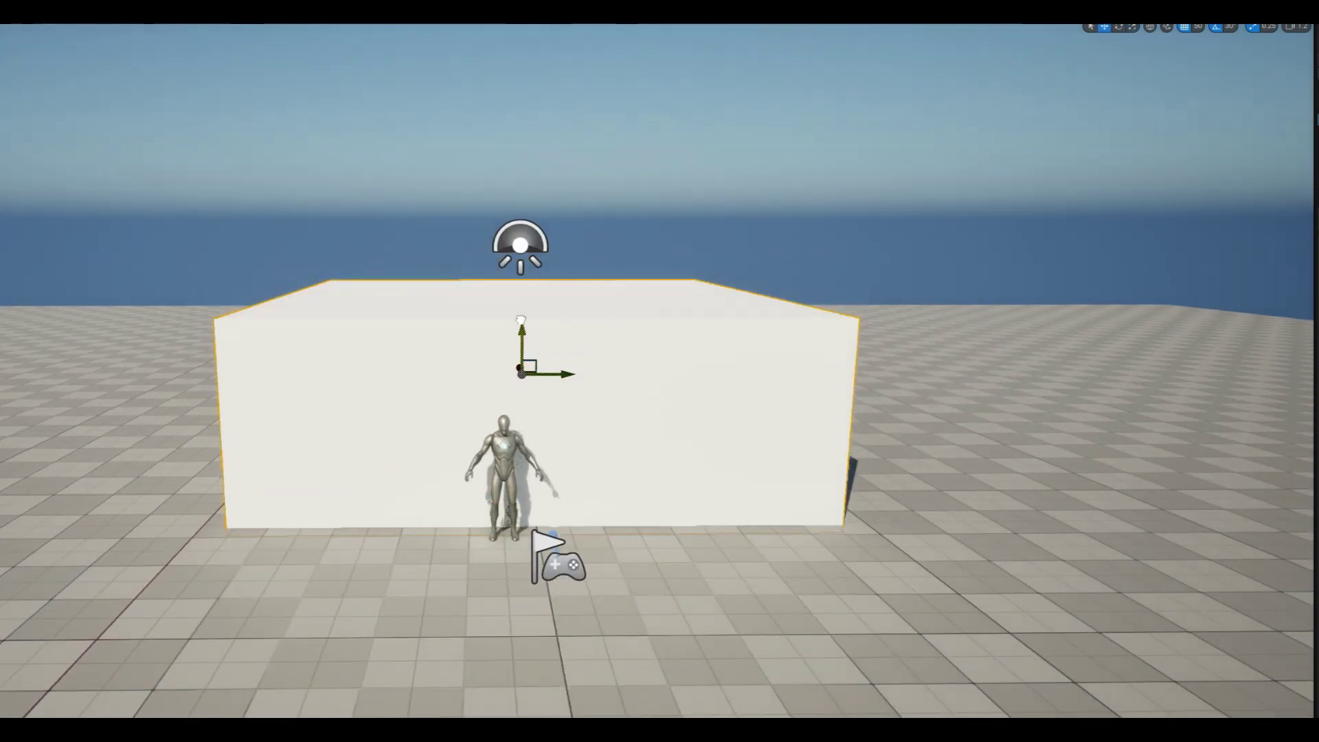
{"action": "left_click_drag", "start_coordinate": [522, 336], "coordinate": [528, 211]}
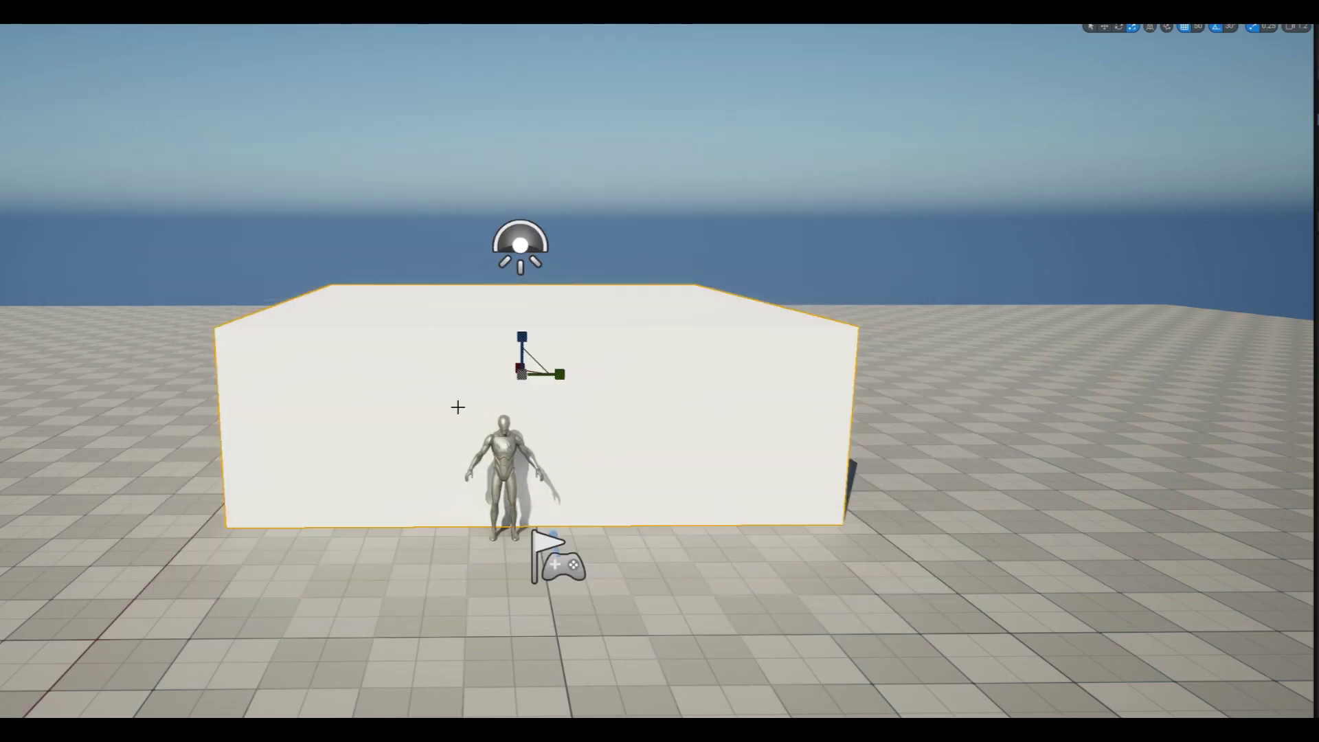
{"action": "mouse_move", "coordinate": [458, 407]}
{"action": "right_mouse_down"}
{"action": "mouse_move", "coordinate": [464, 363]}
{"action": "mouse_move", "coordinate": [523, 373]}
{"action": "right_mouse_up"}
{"action": "key", "text": "w"}
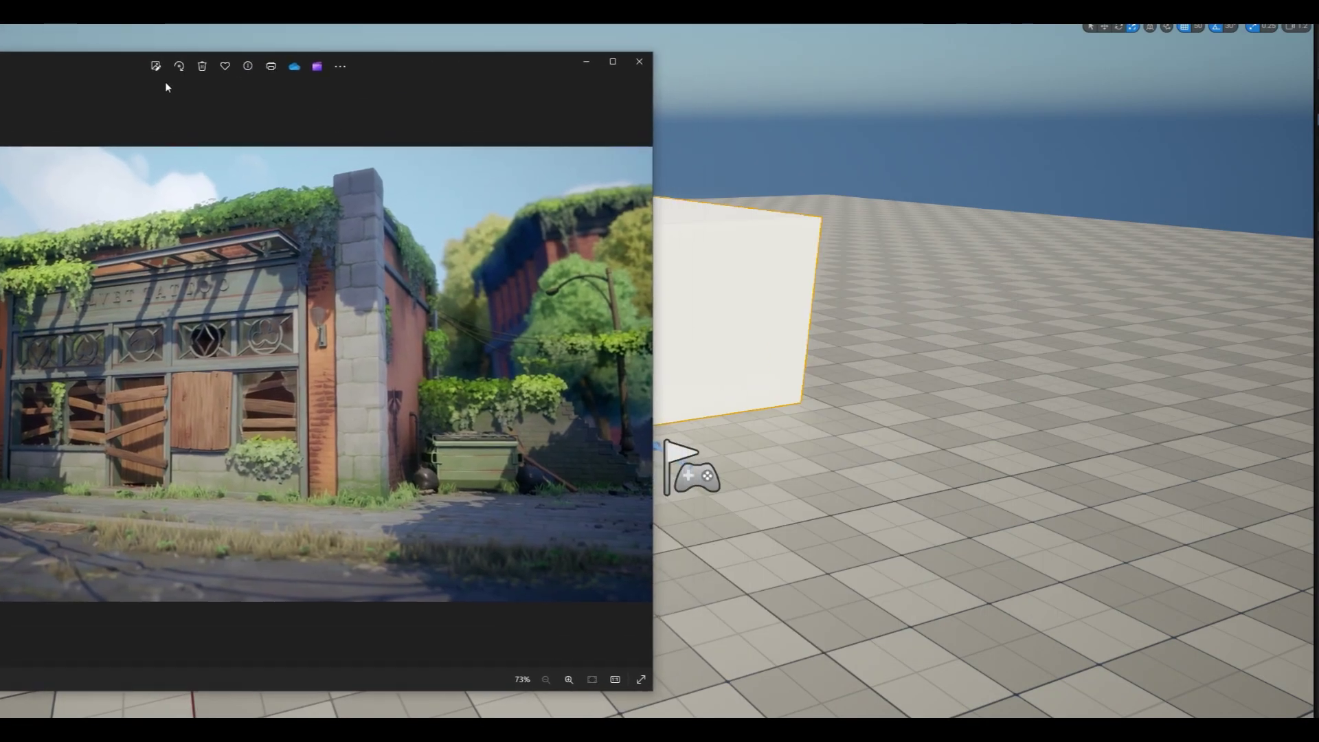
Step: Open the photo in Edit mode and switch from Crop to the Markup pen
{"action": "left_click", "coordinate": [162, 69]}
{"action": "left_click", "coordinate": [286, 101]}
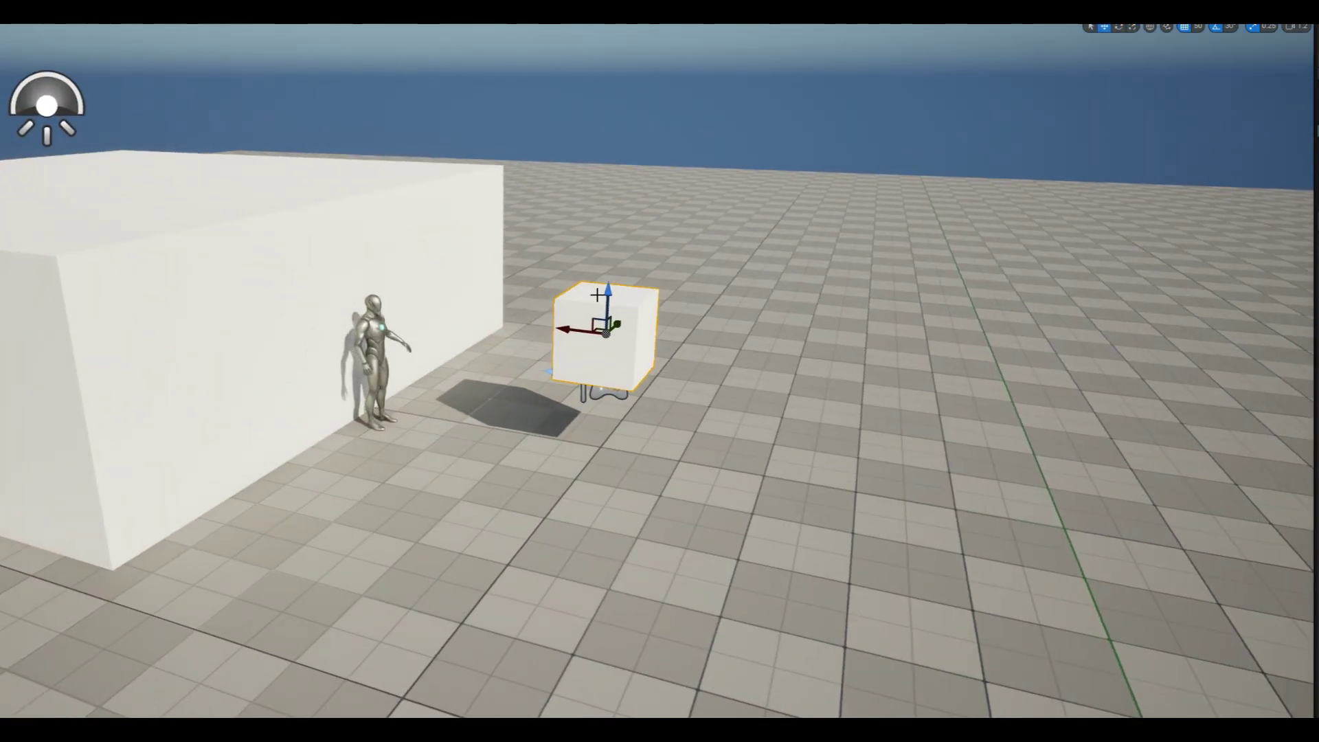
Step: Move the cube beside the character and stack duplicated copies into a column with a cap
{"action": "left_click_drag", "start_coordinate": [598, 309], "coordinate": [421, 360]}
{"action": "right_click_drag", "start_coordinate": [516, 405], "coordinate": [436, 377]}
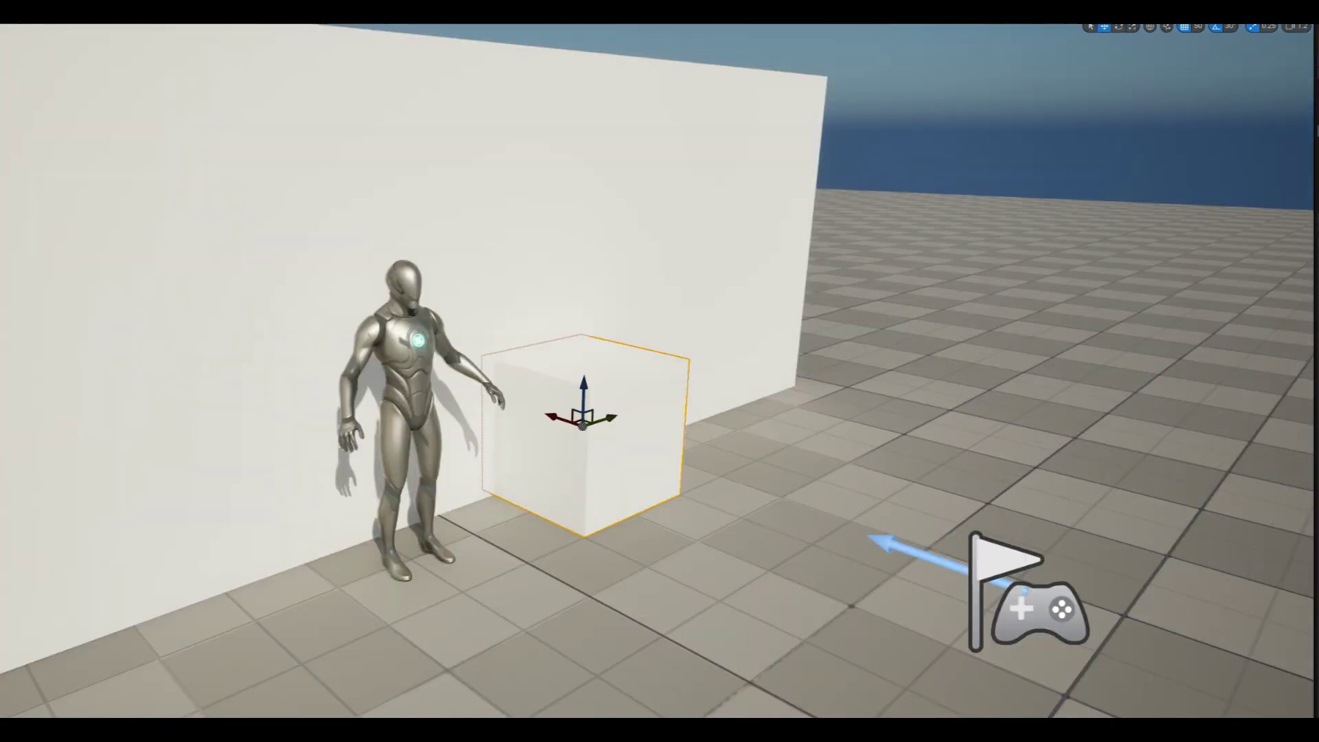
{"action": "left_click_drag", "start_coordinate": [436, 377], "coordinate": [432, 273], "text": "alt"}
{"action": "right_click_drag", "start_coordinate": [432, 274], "coordinate": [466, 513]}
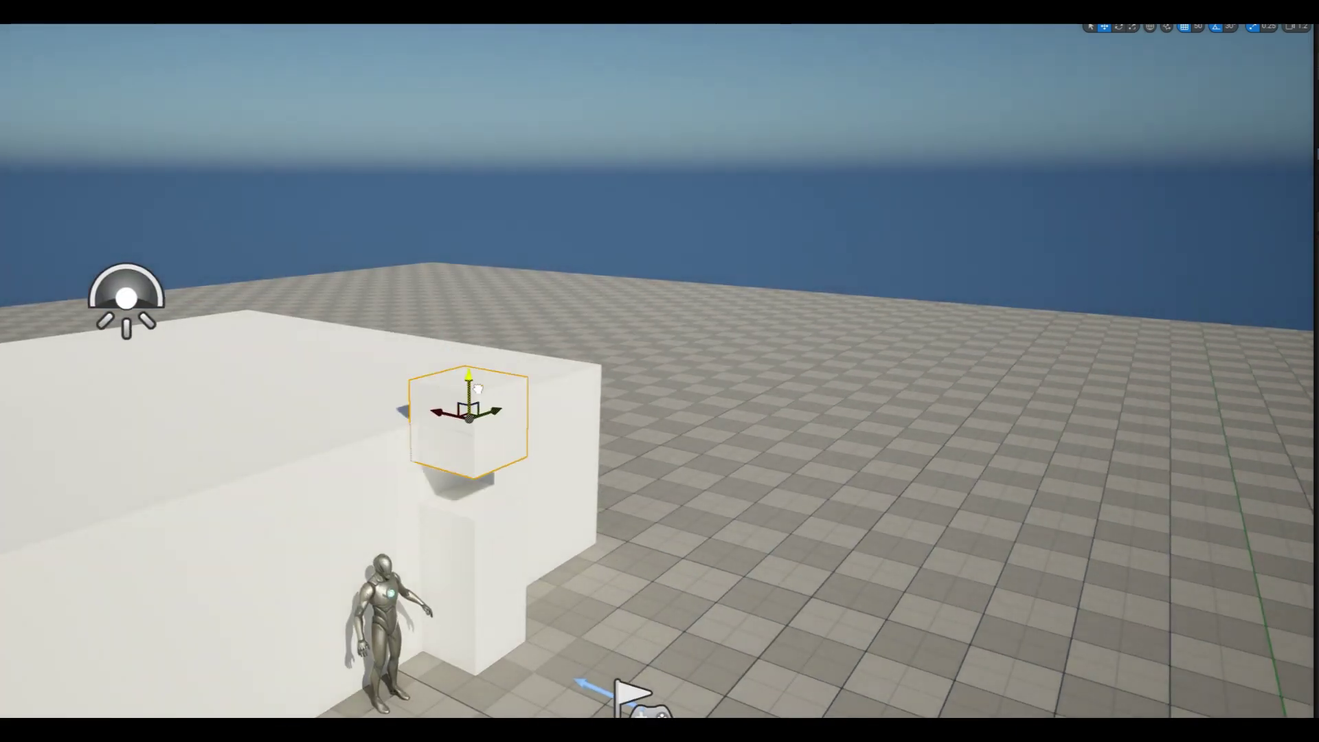
{"action": "right_click_drag", "start_coordinate": [471, 412], "coordinate": [481, 419]}
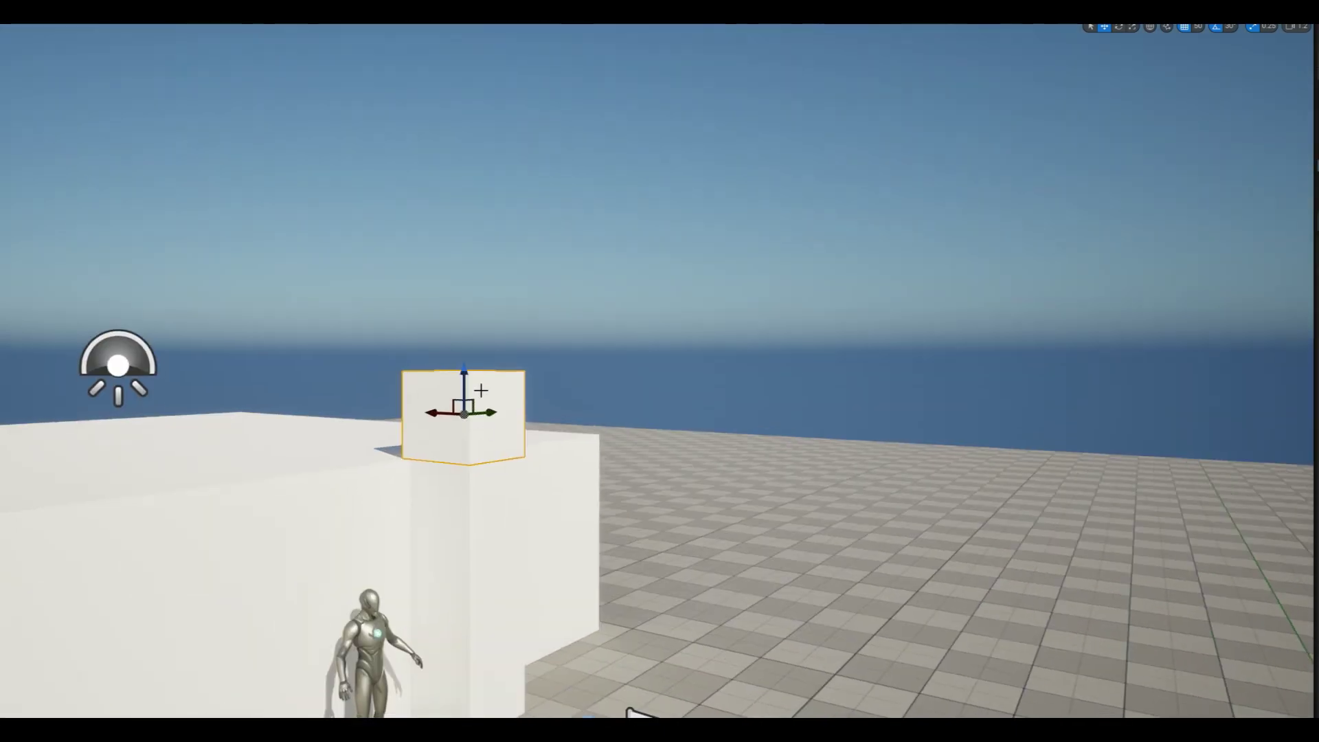
{"action": "left_click_drag", "start_coordinate": [493, 419], "coordinate": [494, 329], "text": "alt"}
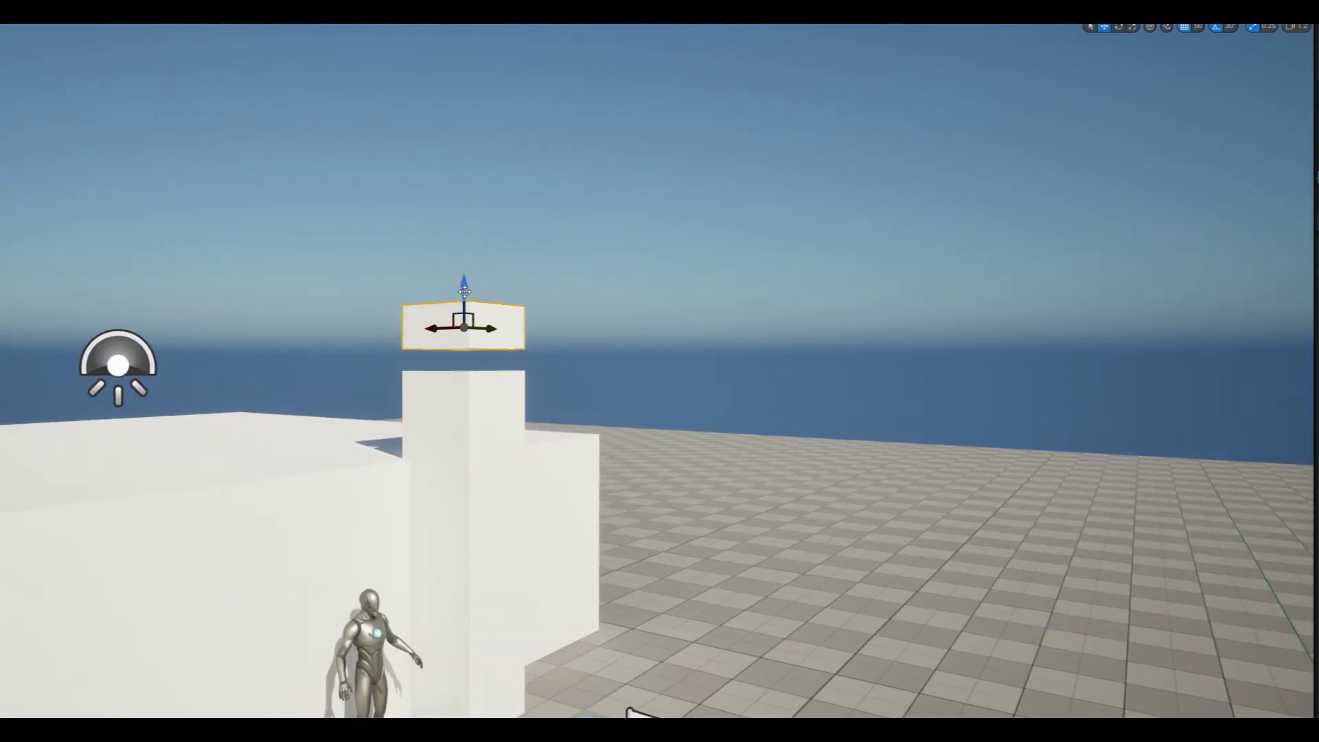
Step: Switch grid snap to 10, then back to 50, and tilt the view toward the building
{"action": "left_click", "coordinate": [1196, 27]}
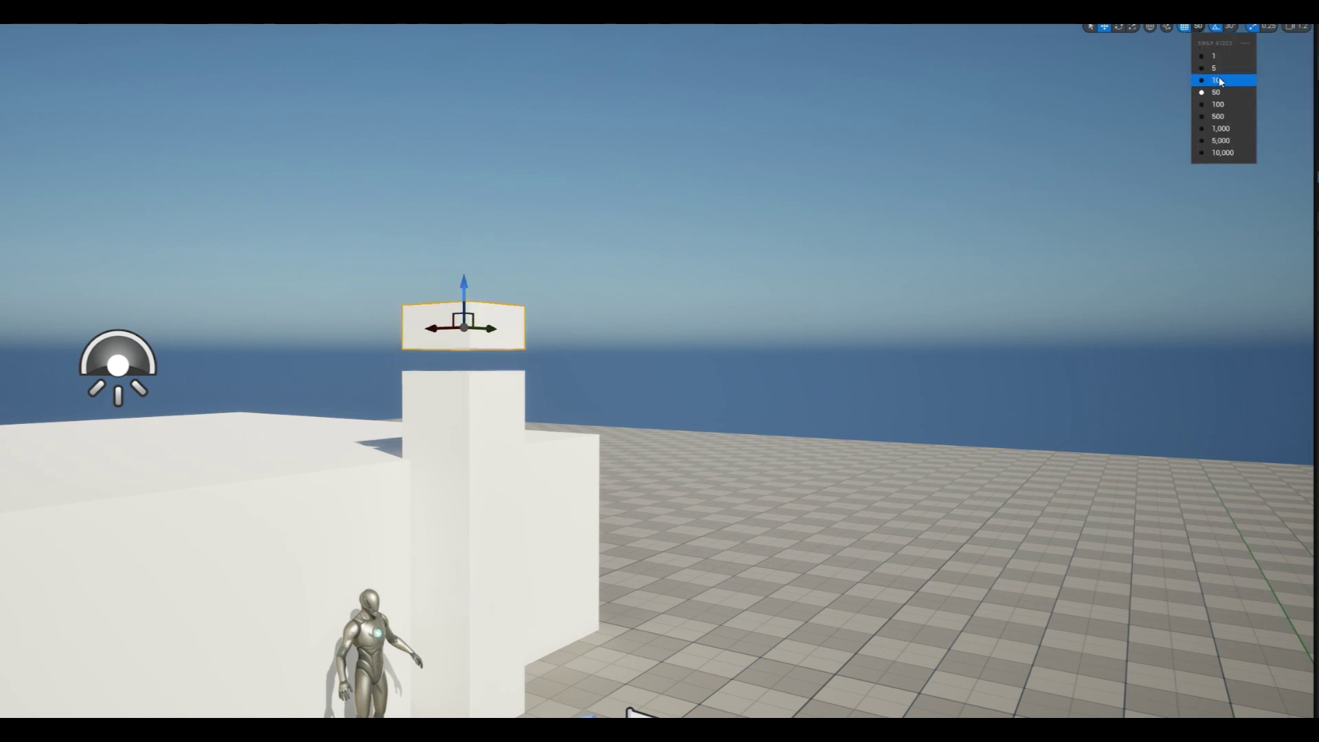
{"action": "left_click", "coordinate": [1220, 81]}
{"action": "scroll", "coordinate": [461, 300], "scroll_direction": "up", "scroll_amount": 5}
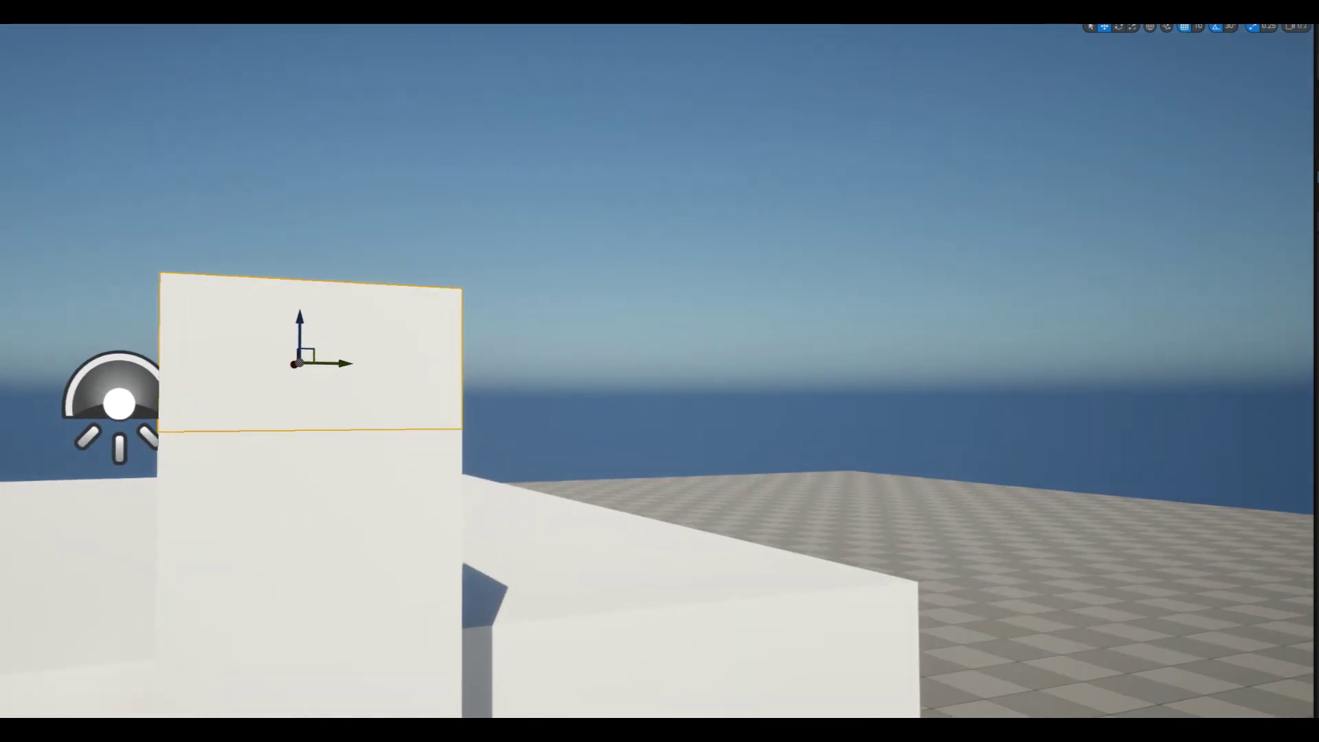
{"action": "left_click", "coordinate": [1198, 27]}
{"action": "left_click", "coordinate": [1186, 114]}
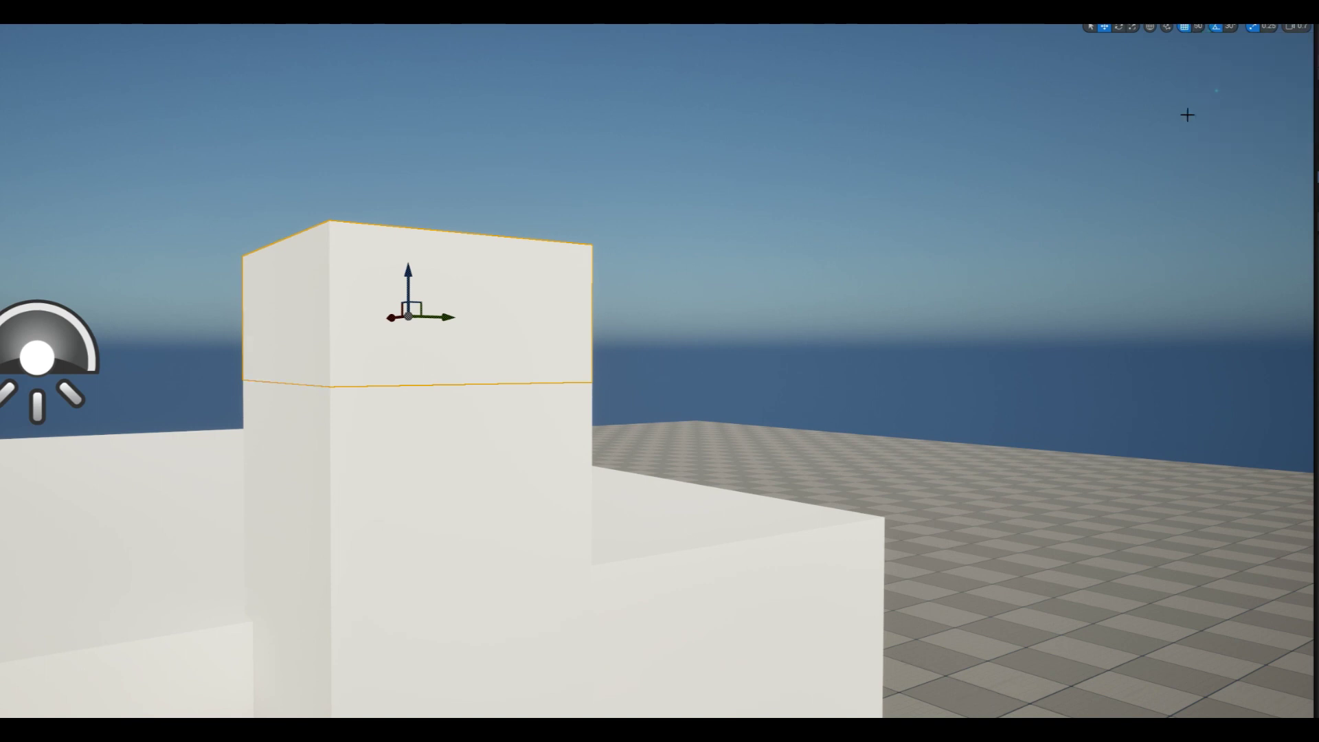
{"action": "scroll", "coordinate": [452, 317], "scroll_direction": "down", "scroll_amount": 5}
{"action": "right_click_drag", "start_coordinate": [452, 317], "coordinate": [446, 275]}
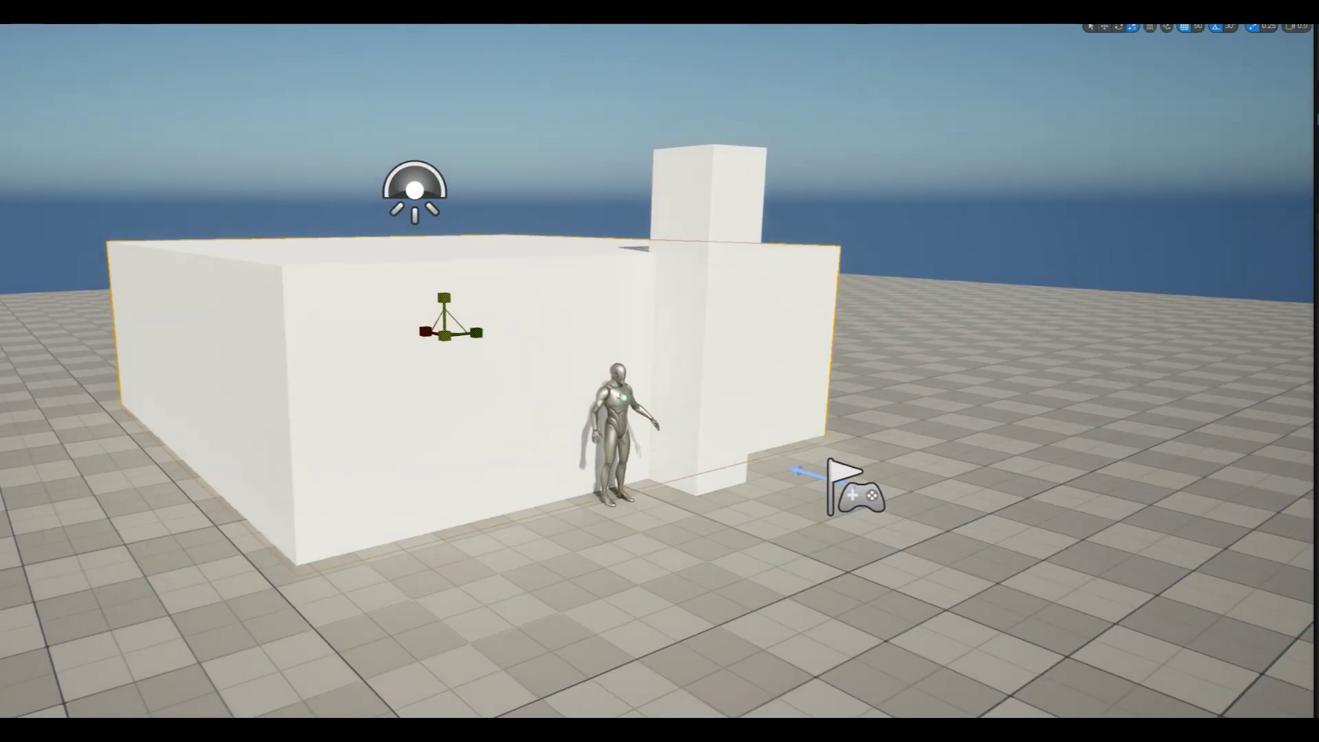
Step: Raise the pillar box and set grid snap to 10 for resizing it on Z
{"action": "mouse_move", "coordinate": [444, 259]}
{"action": "left_mouse_down"}
{"action": "mouse_move", "coordinate": [435, 251]}
{"action": "mouse_move", "coordinate": [434, 279]}
{"action": "mouse_move", "coordinate": [444, 230]}
{"action": "mouse_move", "coordinate": [443, 248]}
{"action": "mouse_move", "coordinate": [598, 300]}
{"action": "left_mouse_up"}
{"action": "key", "text": "r"}
{"action": "left_click", "coordinate": [1196, 26]}
{"action": "left_click", "coordinate": [1216, 81]}
{"action": "scroll", "coordinate": [597, 300], "scroll_direction": "up", "scroll_amount": 3}
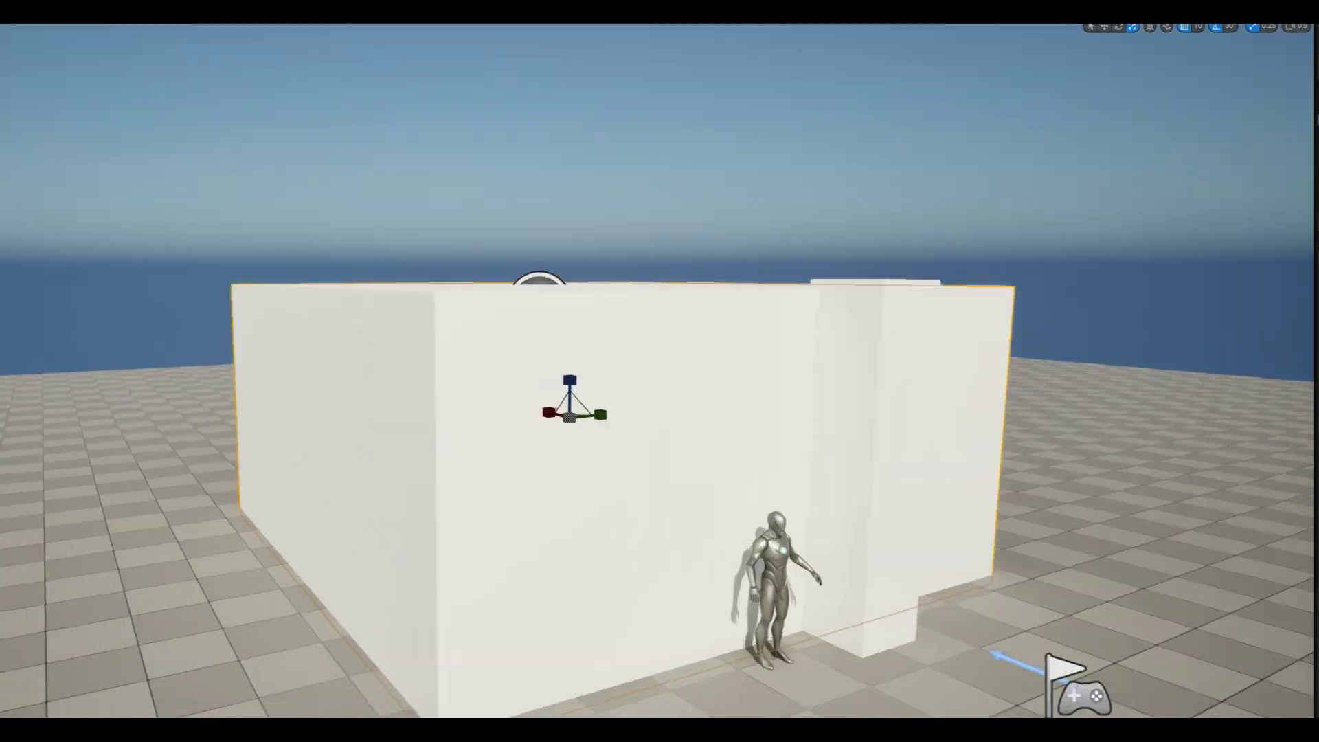
{"action": "key", "text": "w"}
{"action": "scroll", "coordinate": [659, 371], "scroll_direction": "down", "scroll_amount": 3}
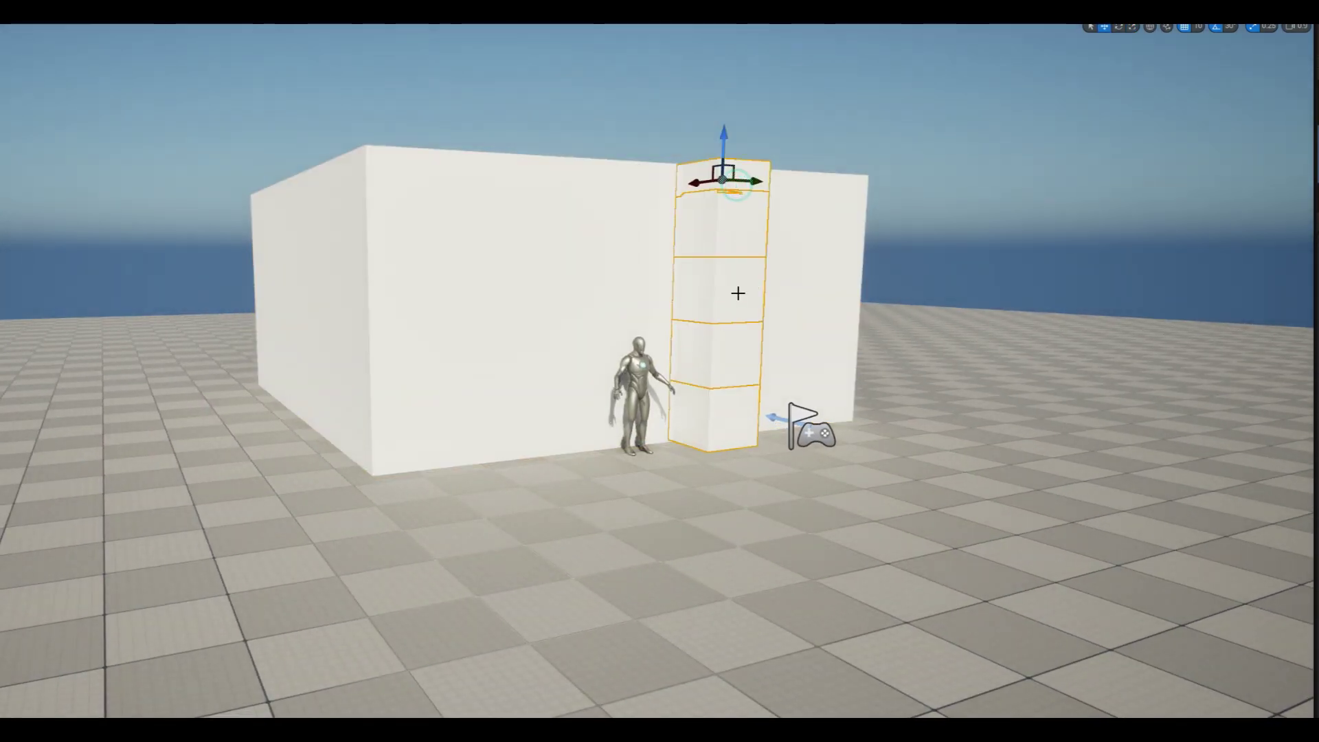
{"action": "left_click_drag", "start_coordinate": [738, 293], "coordinate": [537, 376]}
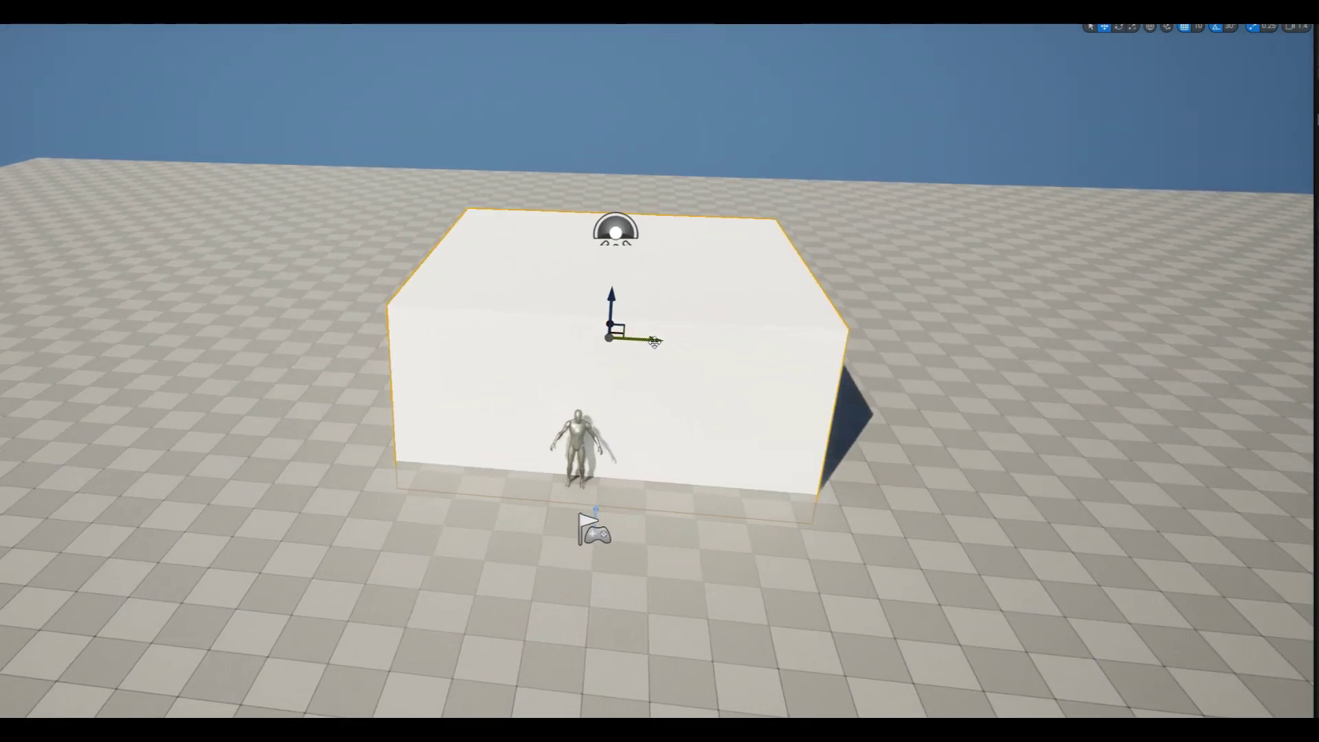
Step: Slide the second box sideways, set 10° rotation snapping, and narrow it slightly
{"action": "mouse_move", "coordinate": [227, 295]}
{"action": "left_mouse_down"}
{"action": "mouse_move", "coordinate": [196, 280]}
{"action": "mouse_move", "coordinate": [625, 316]}
{"action": "mouse_move", "coordinate": [673, 237]}
{"action": "mouse_move", "coordinate": [639, 261]}
{"action": "mouse_move", "coordinate": [664, 270]}
{"action": "mouse_move", "coordinate": [633, 318]}
{"action": "left_mouse_up"}
{"action": "key", "text": "e"}
{"action": "left_click", "coordinate": [1227, 27]}
{"action": "left_click", "coordinate": [1250, 70]}
{"action": "key", "text": "e"}
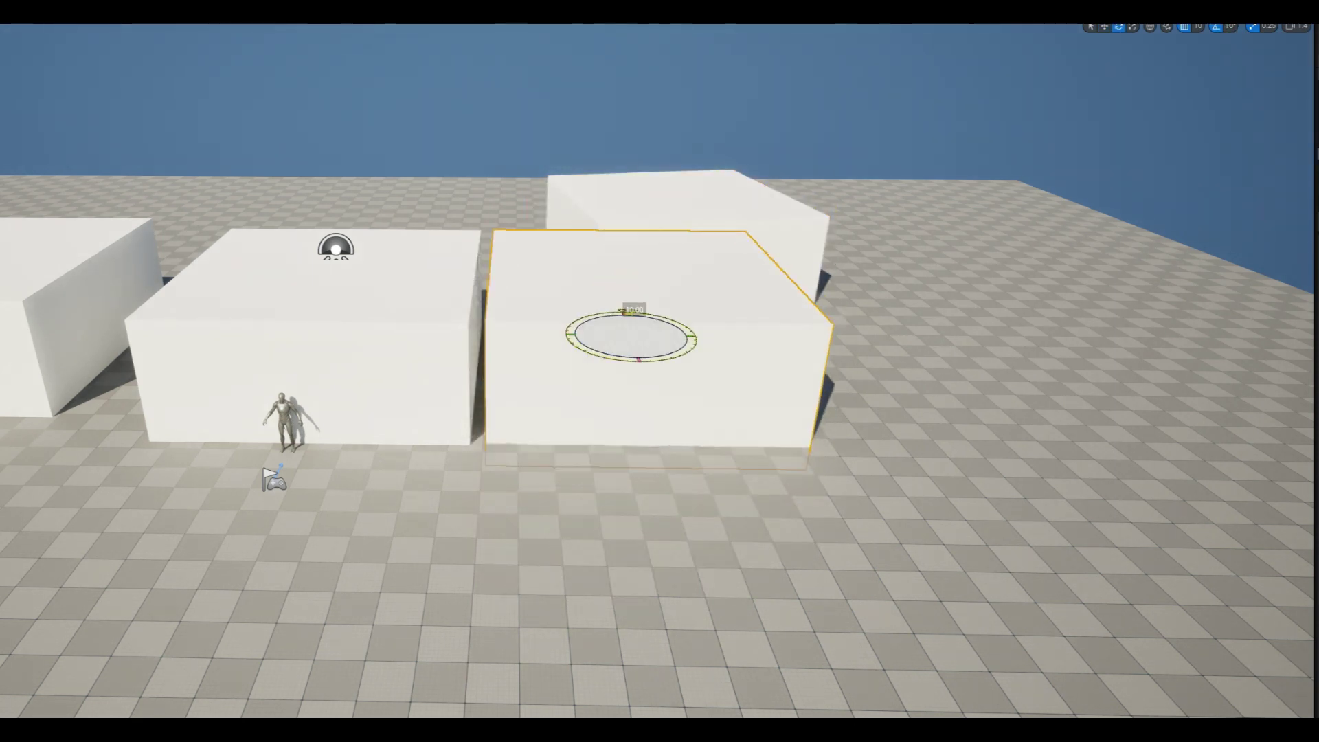
{"action": "key", "text": "r"}
{"action": "left_click_drag", "start_coordinate": [648, 264], "coordinate": [621, 268]}
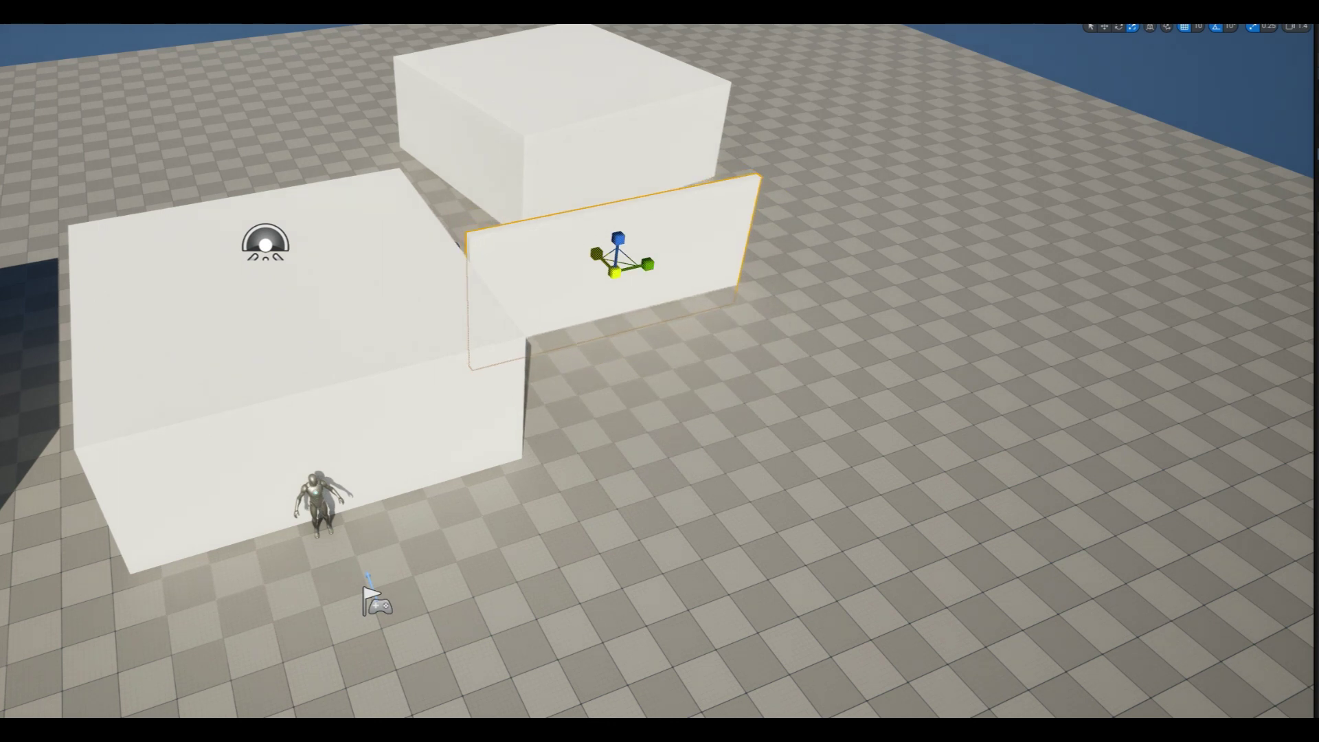
{"action": "right_click_drag", "start_coordinate": [605, 447], "coordinate": [600, 397]}
Step: Narrow the box further into a thin wall panel, then select the large box beside it
{"action": "key", "text": "w"}
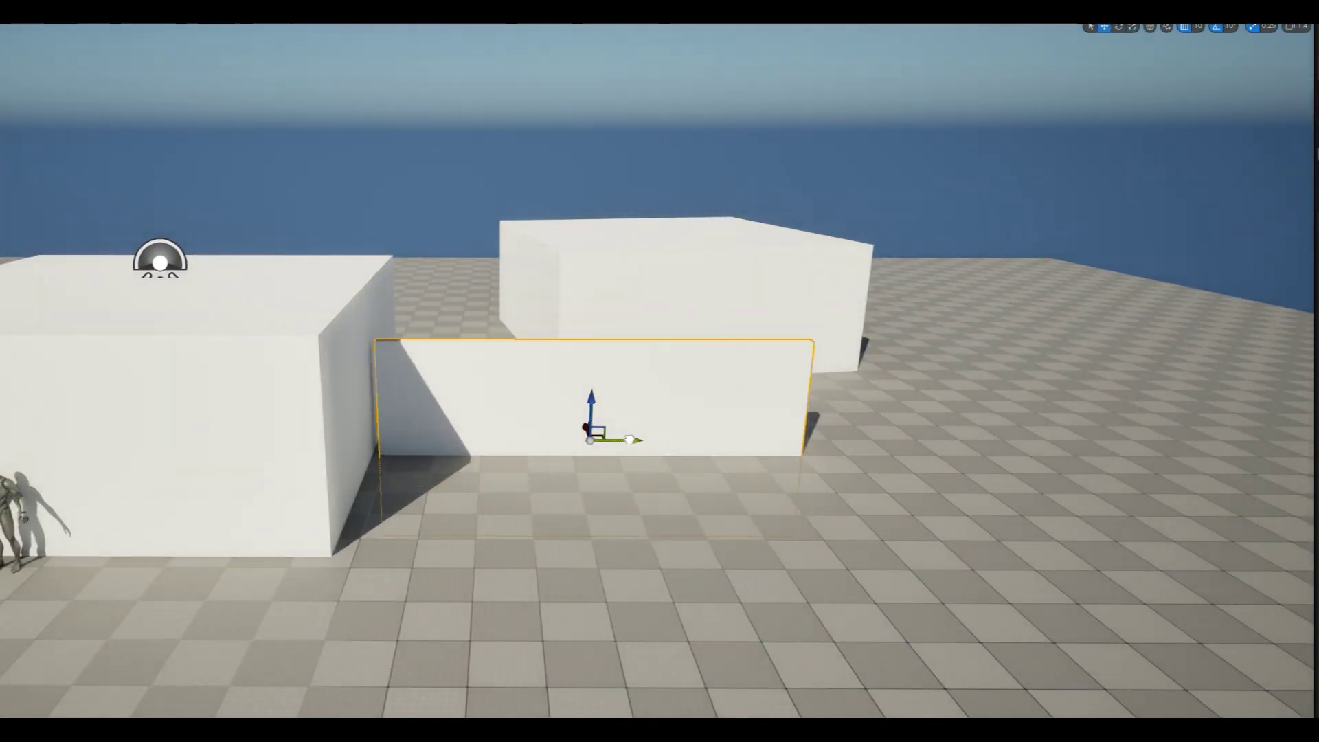
{"action": "right_click_drag", "start_coordinate": [555, 468], "coordinate": [530, 432]}
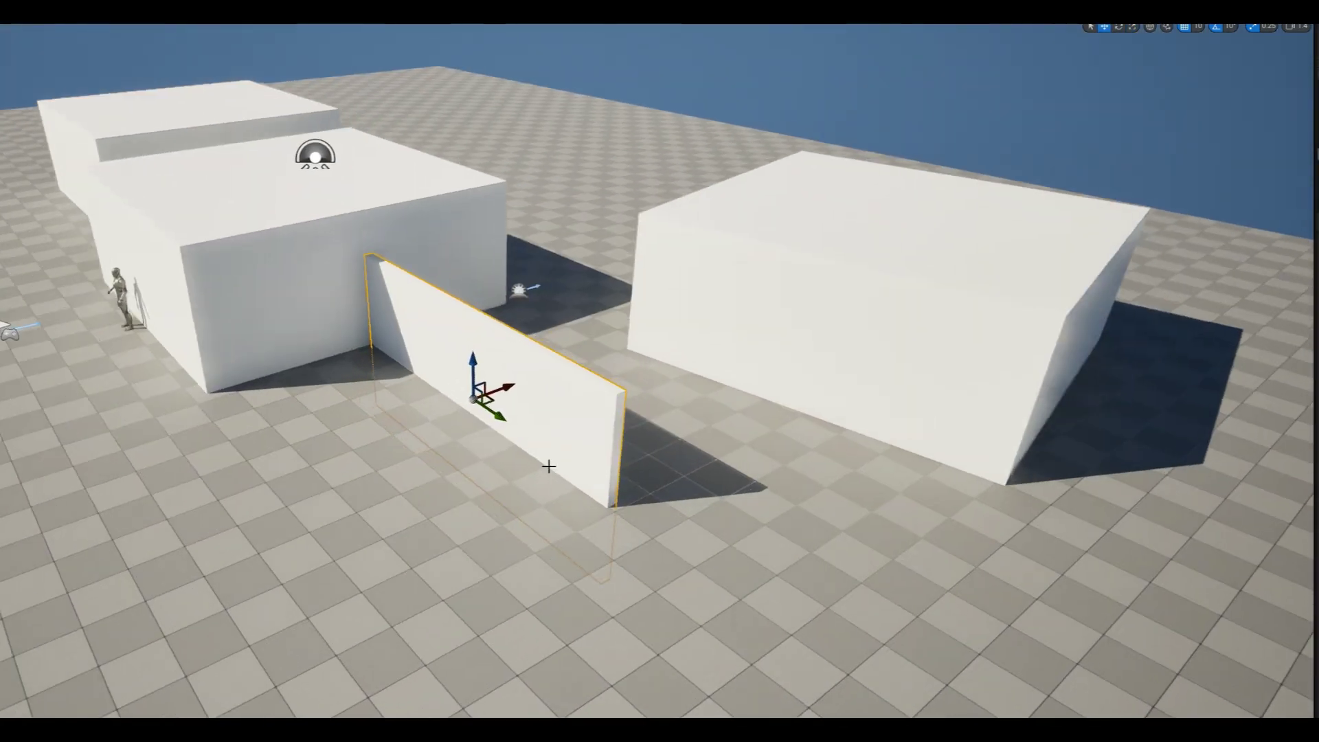
{"action": "key", "text": "r"}
{"action": "left_click_drag", "start_coordinate": [572, 307], "coordinate": [515, 295]}
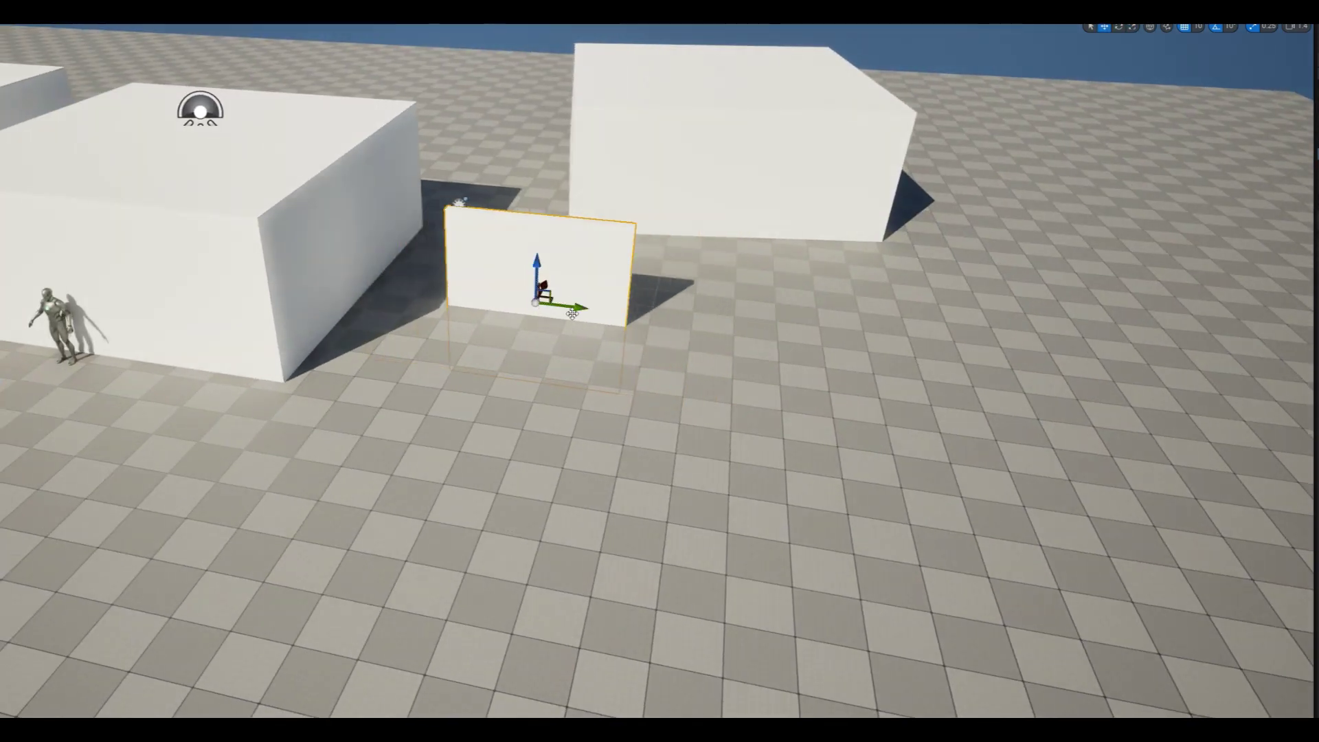
{"action": "right_click_drag", "start_coordinate": [515, 295], "coordinate": [522, 330]}
{"action": "key", "text": "w"}
{"action": "right_click_drag", "start_coordinate": [542, 412], "coordinate": [543, 400]}
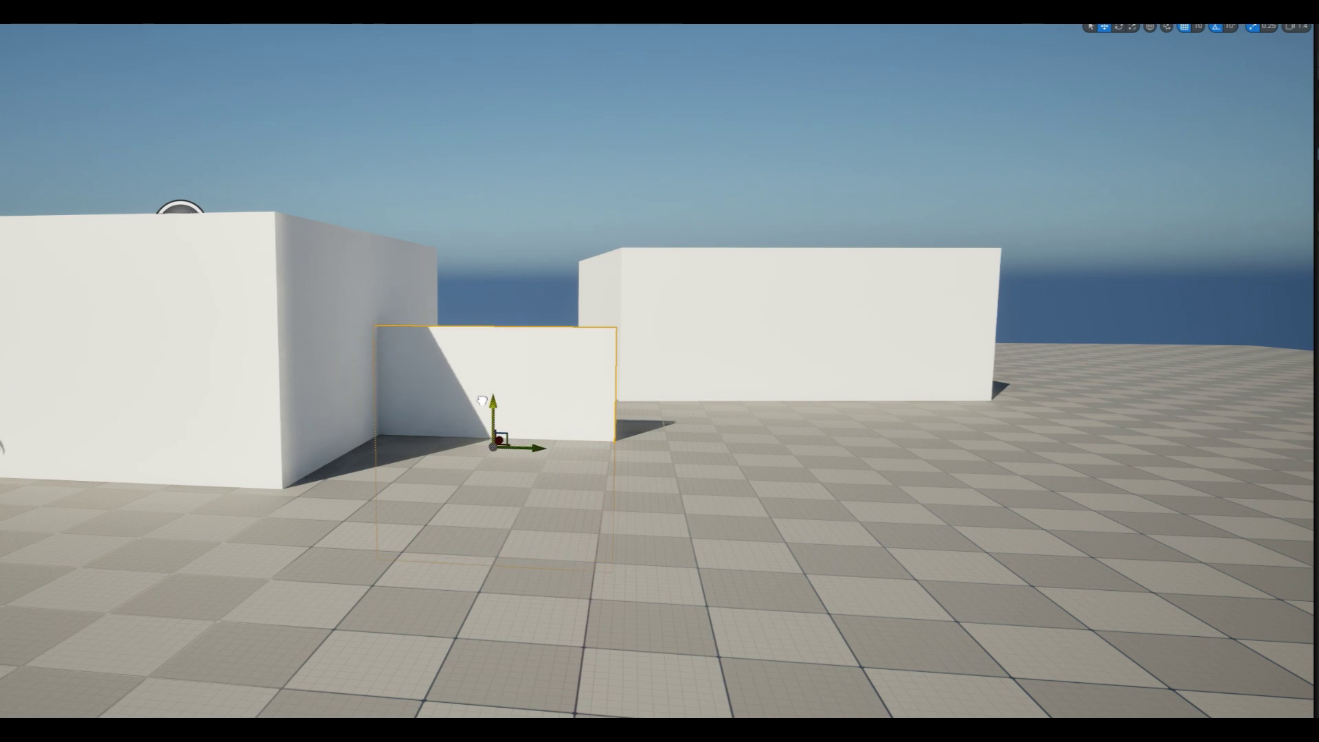
{"action": "right_click_drag", "start_coordinate": [481, 405], "coordinate": [397, 401]}
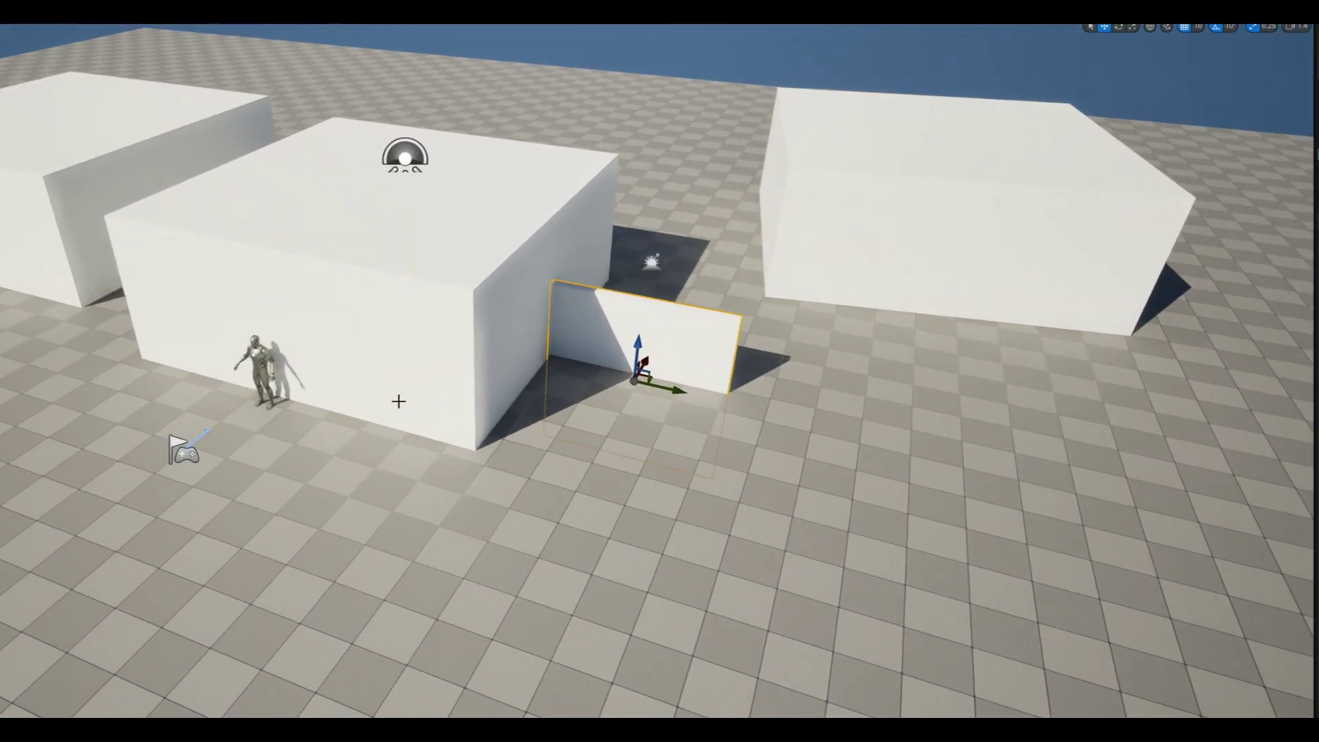
{"action": "left_click", "coordinate": [686, 309]}
{"action": "right_click_drag", "start_coordinate": [630, 289], "coordinate": [630, 289]}
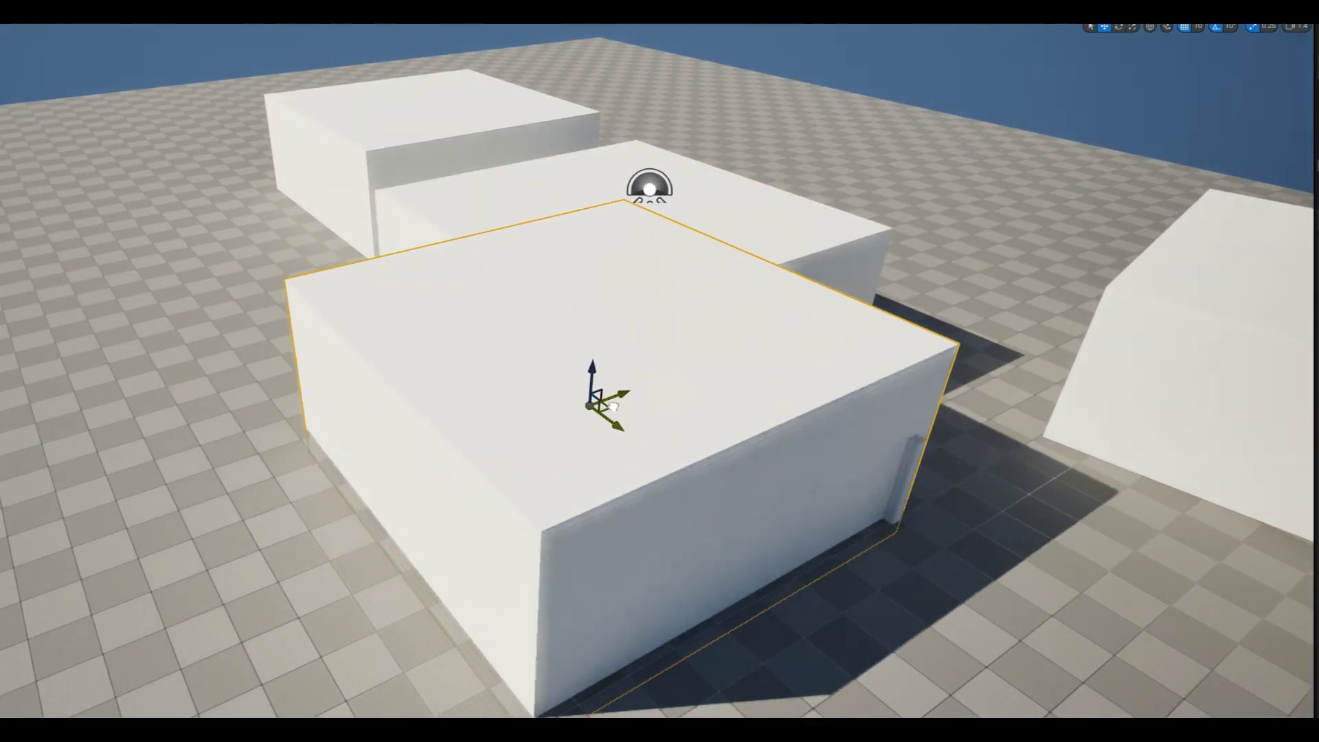
Step: Flatten the box into a thin wall and slide it forward along X in front of the building
{"action": "key", "text": "r"}
{"action": "left_click_drag", "start_coordinate": [458, 323], "coordinate": [474, 320]}
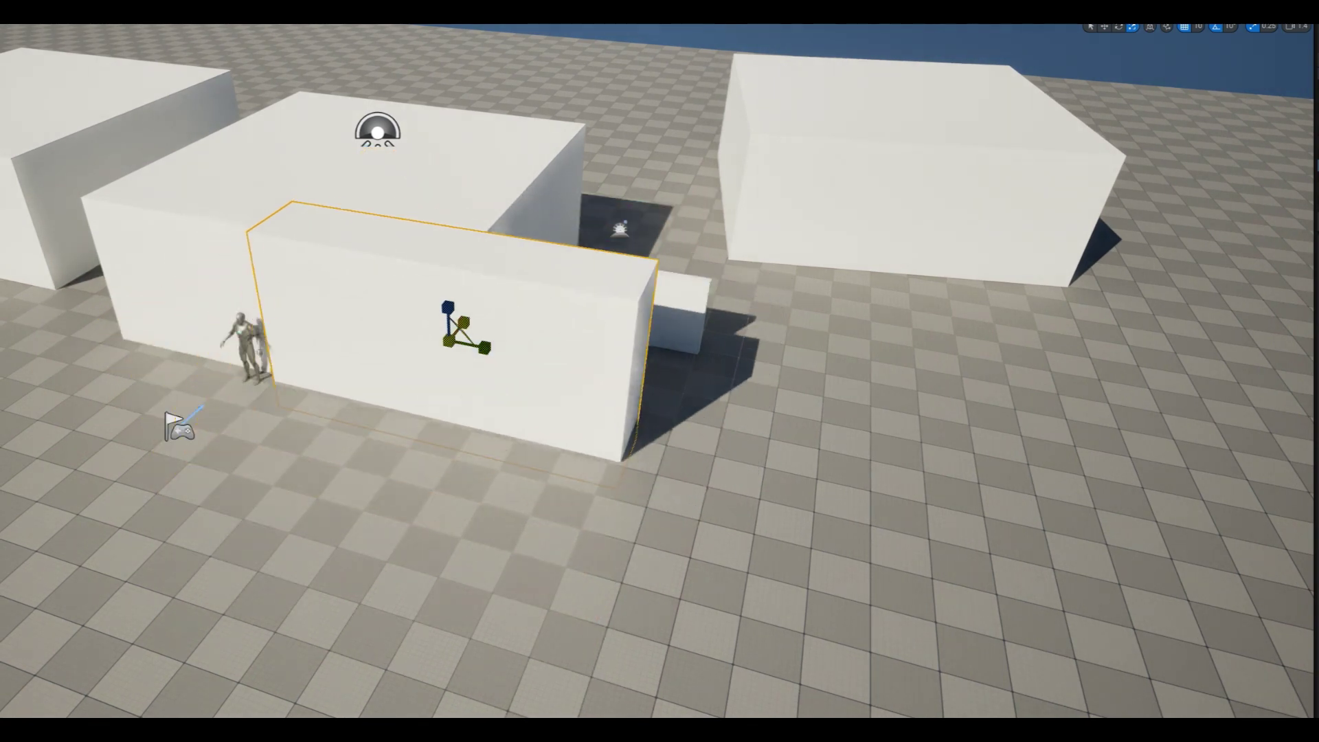
{"action": "key", "text": "w"}
{"action": "right_click_drag", "start_coordinate": [616, 282], "coordinate": [438, 340]}
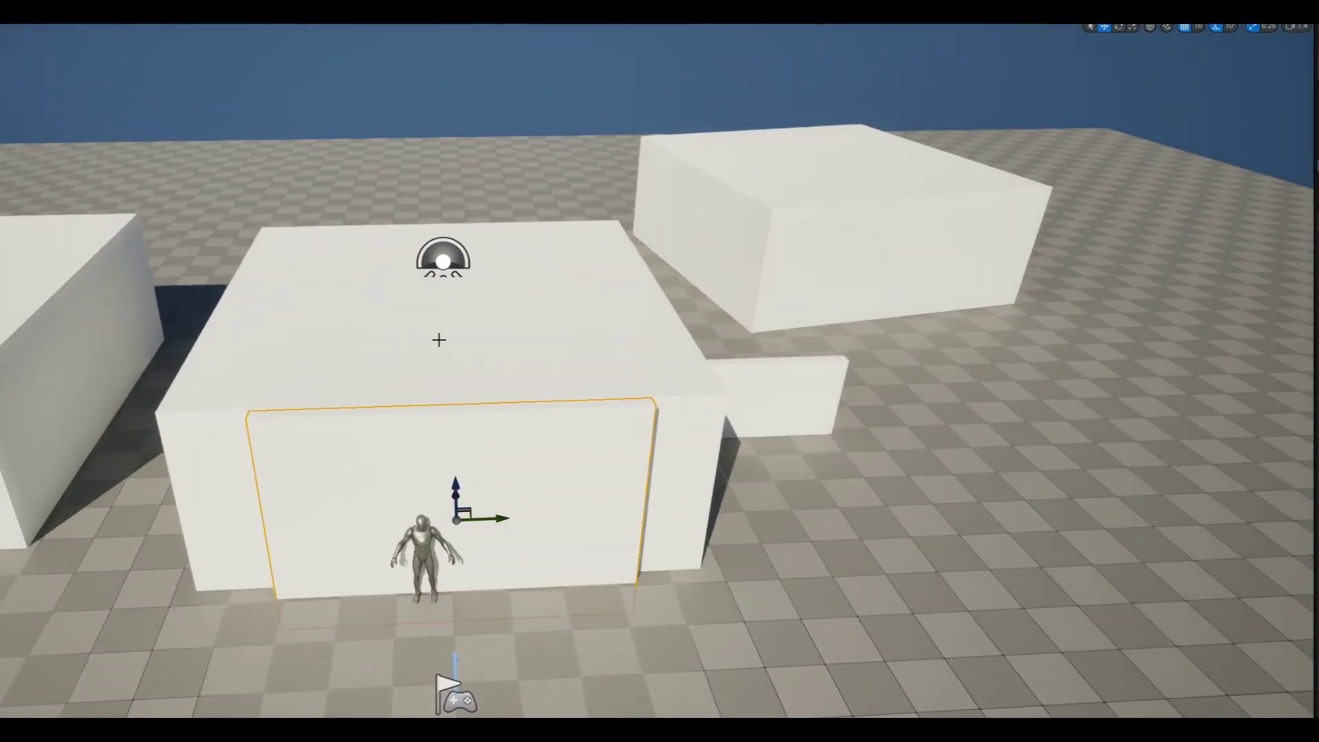
{"action": "left_click", "coordinate": [438, 339]}
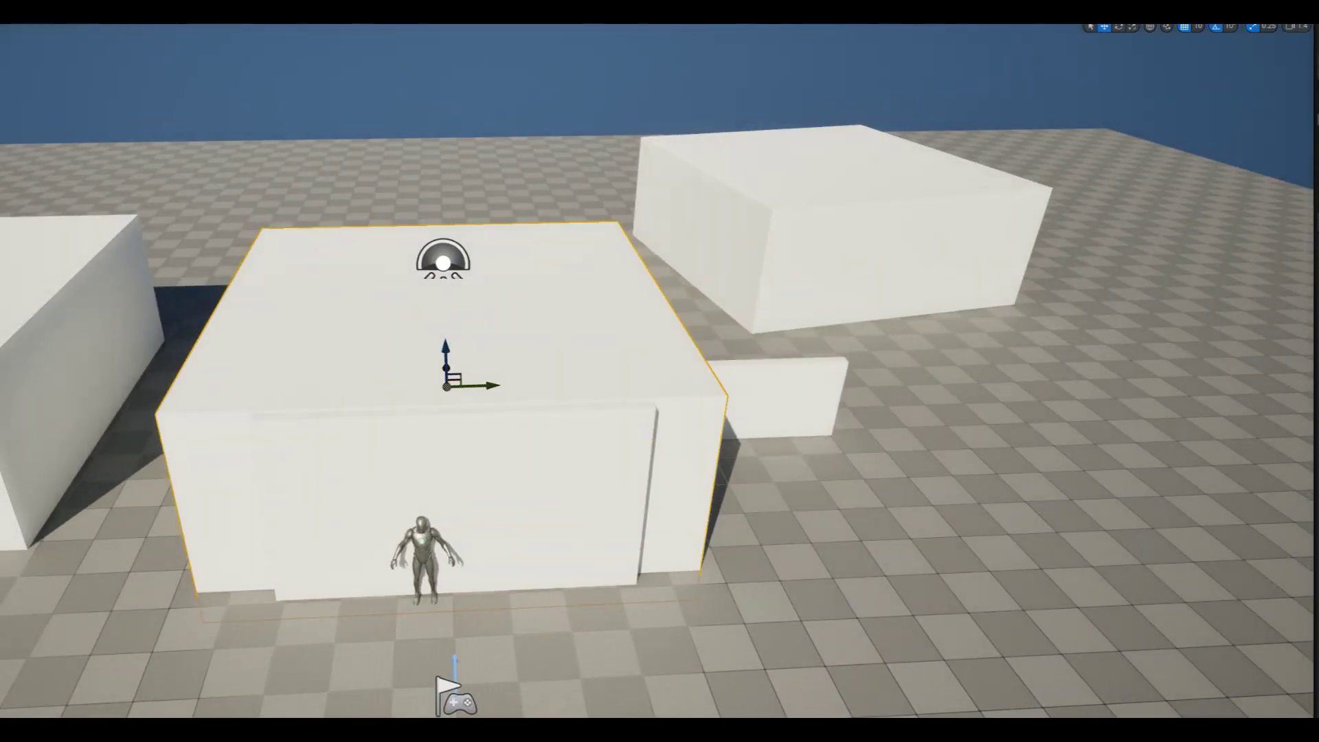
{"action": "right_click_drag", "start_coordinate": [438, 339], "coordinate": [513, 363]}
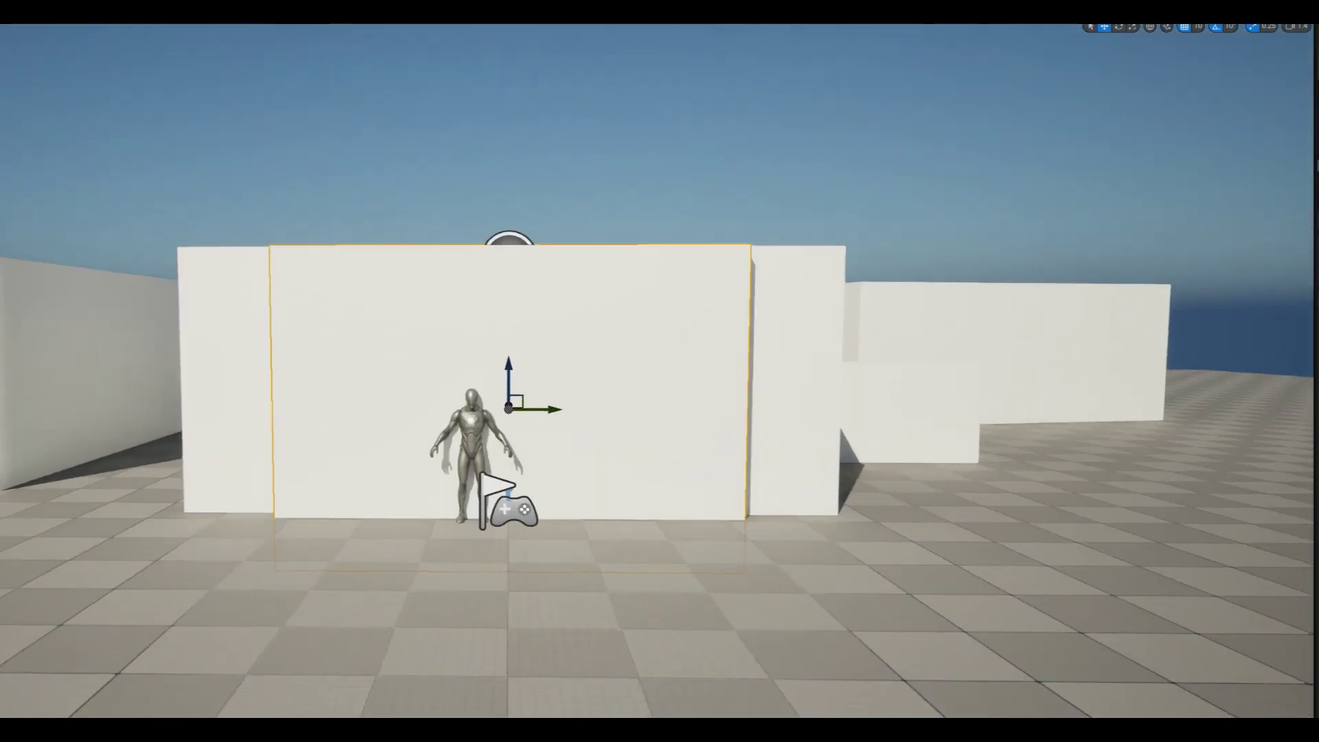
{"action": "mouse_move", "coordinate": [513, 363]}
{"action": "right_mouse_down"}
{"action": "mouse_move", "coordinate": [442, 465]}
{"action": "mouse_move", "coordinate": [412, 453]}
{"action": "right_mouse_up"}
{"action": "left_click_drag", "start_coordinate": [468, 447], "coordinate": [337, 512]}
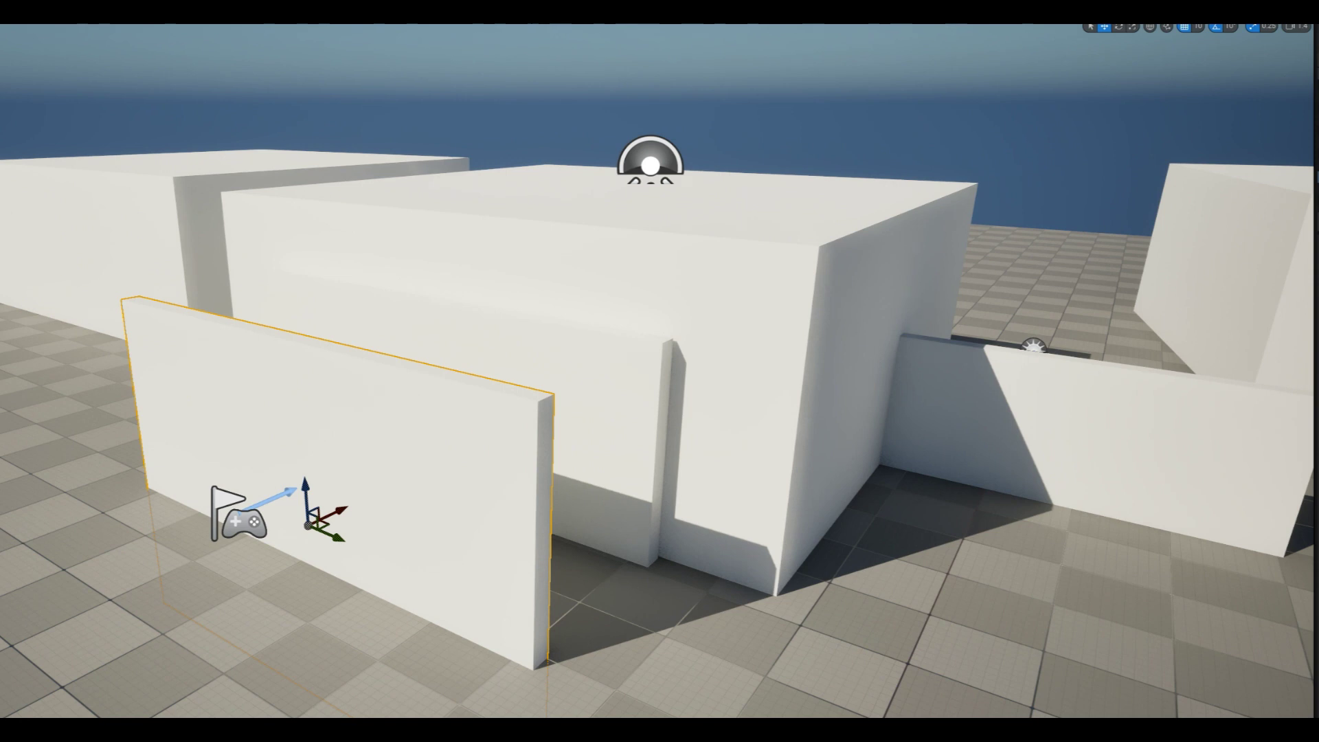
{"action": "right_click_drag", "start_coordinate": [337, 512], "coordinate": [383, 467]}
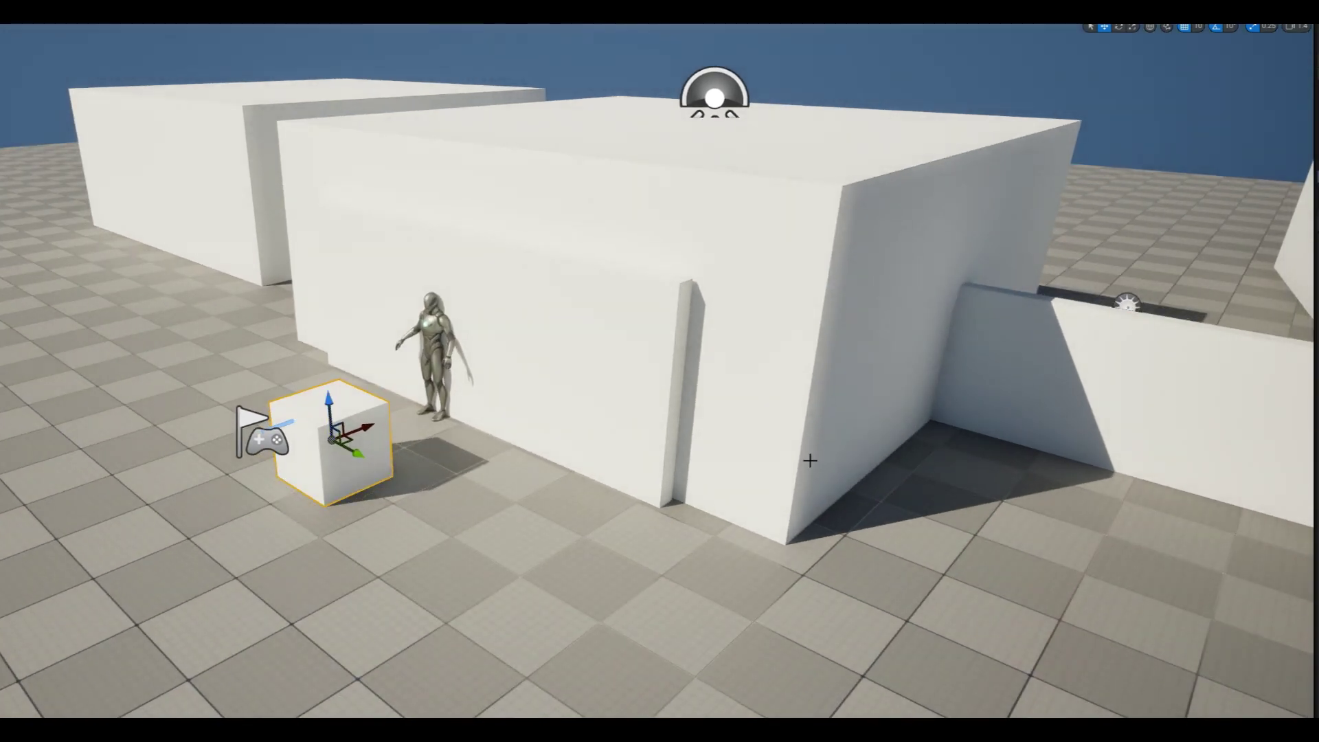
Step: Place a small cube beside the character and raise it up the wall
{"action": "right_click_drag", "start_coordinate": [810, 460], "coordinate": [810, 460]}
{"action": "left_click_drag", "start_coordinate": [448, 533], "coordinate": [672, 419]}
{"action": "scroll", "coordinate": [672, 418], "scroll_direction": "up", "scroll_amount": 2}
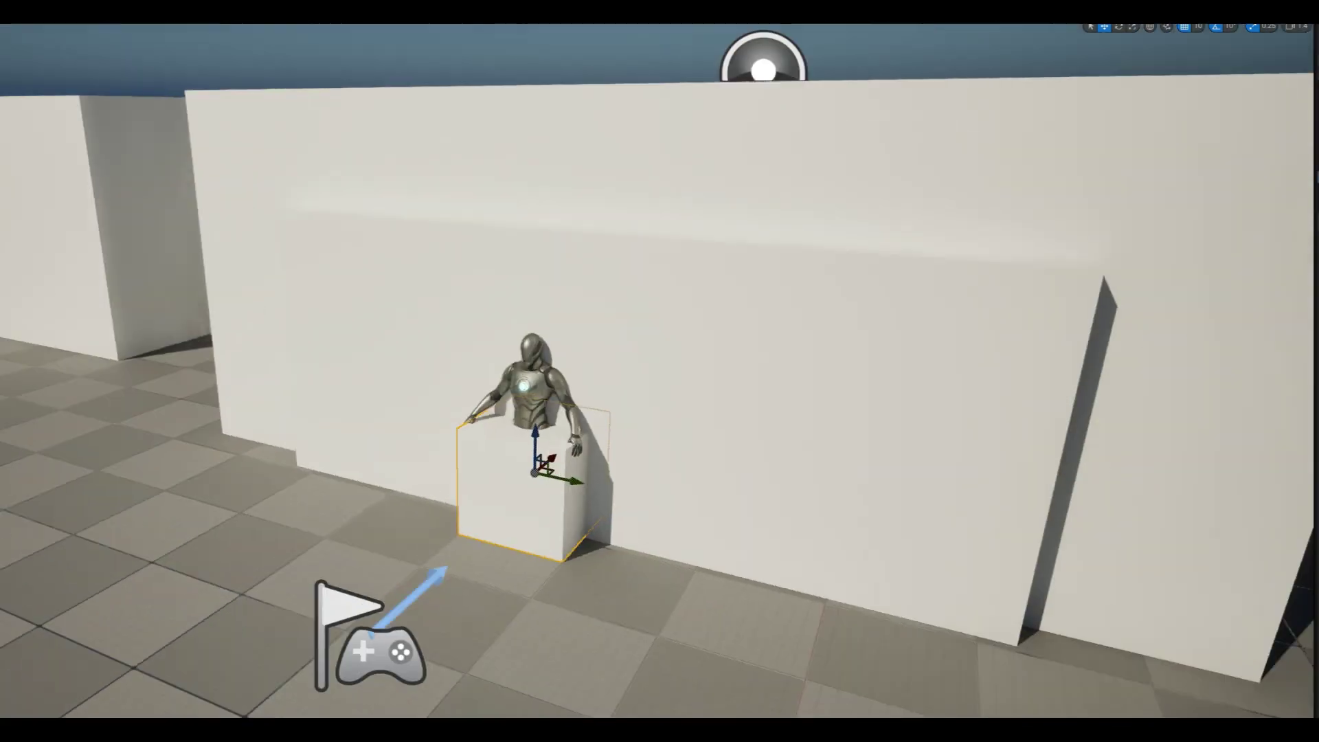
{"action": "scroll", "coordinate": [574, 250], "scroll_direction": "down", "scroll_amount": 2}
{"action": "left_click_drag", "start_coordinate": [575, 206], "coordinate": [576, 89]}
{"action": "right_click_drag", "start_coordinate": [575, 89], "coordinate": [522, 266]}
{"action": "mouse_move", "coordinate": [522, 267]}
{"action": "left_mouse_down"}
{"action": "mouse_move", "coordinate": [522, 438]}
{"action": "mouse_move", "coordinate": [596, 416]}
{"action": "left_mouse_up"}
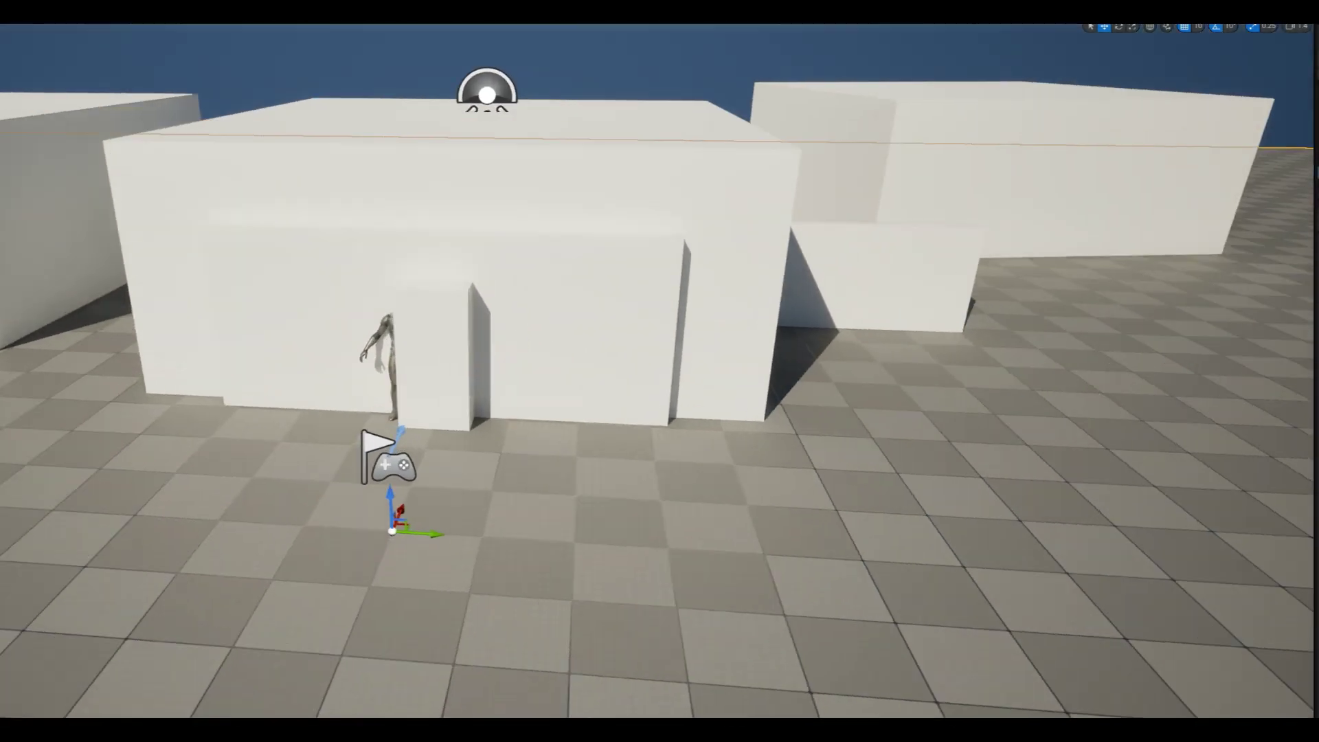
{"action": "mouse_move", "coordinate": [651, 472]}
{"action": "right_mouse_down"}
{"action": "mouse_move", "coordinate": [569, 451]}
{"action": "mouse_move", "coordinate": [352, 451]}
{"action": "right_mouse_up"}
Step: Select the ledge block atop the pillar, then nudge the doorway wall down and back up
{"action": "left_click", "coordinate": [391, 392]}
{"action": "mouse_move", "coordinate": [391, 392]}
{"action": "right_mouse_down"}
{"action": "mouse_move", "coordinate": [337, 245]}
{"action": "mouse_move", "coordinate": [342, 289]}
{"action": "right_mouse_up"}
{"action": "right_click_drag", "start_coordinate": [314, 276], "coordinate": [314, 276]}
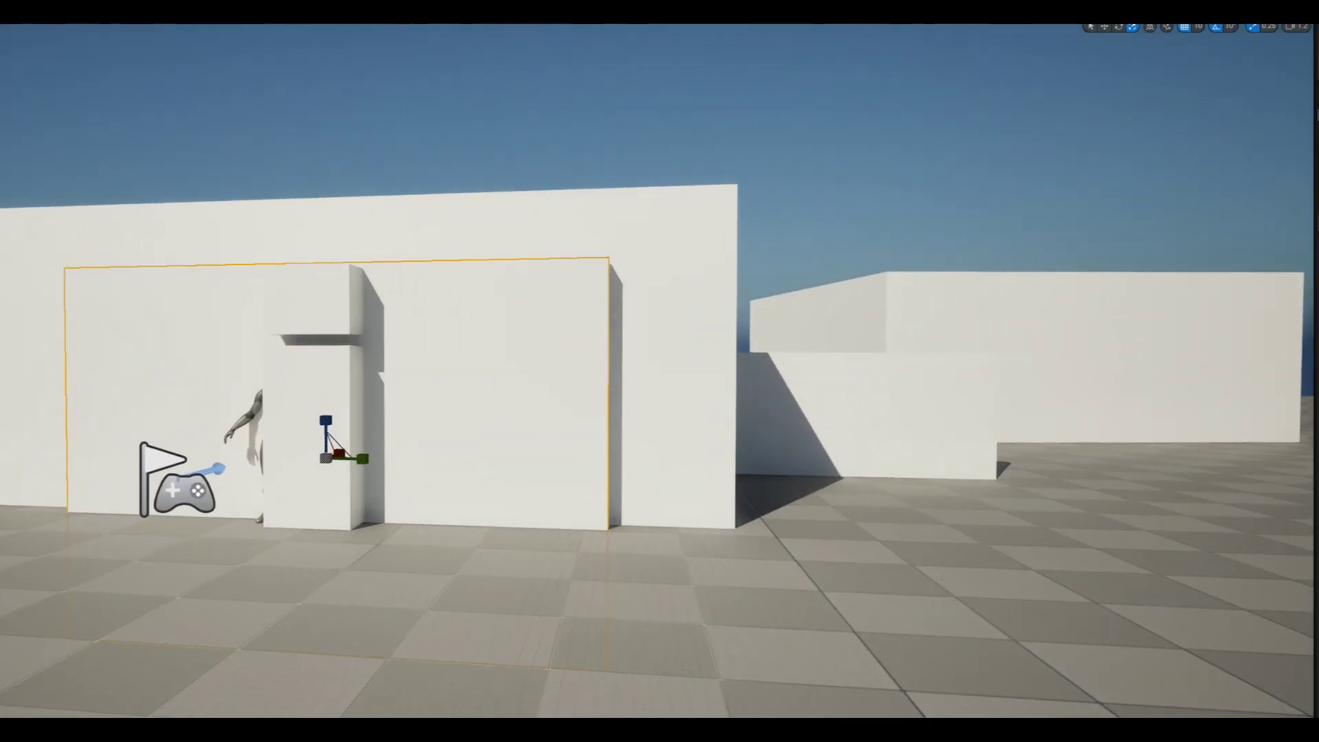
{"action": "left_click", "coordinate": [314, 276]}
{"action": "key", "text": "w"}
{"action": "right_click_drag", "start_coordinate": [306, 212], "coordinate": [386, 368]}
{"action": "left_click", "coordinate": [386, 367]}
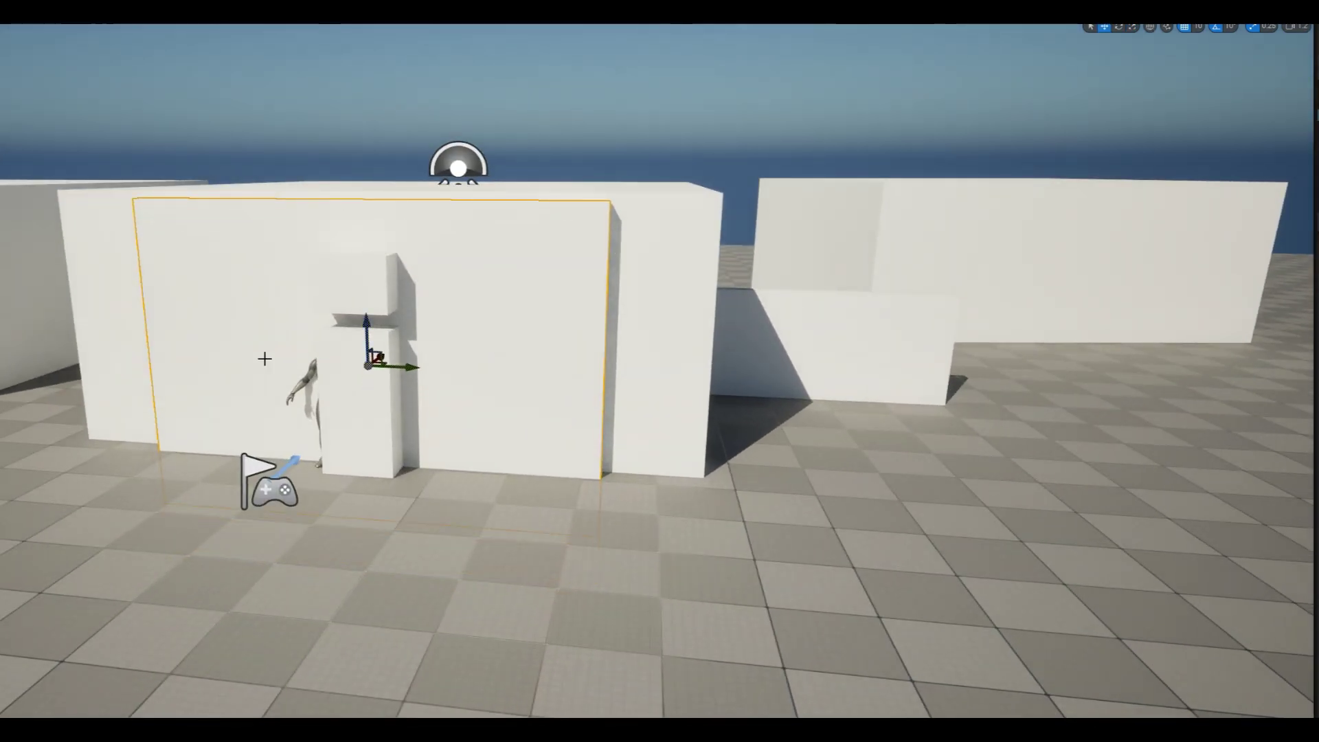
{"action": "right_click_drag", "start_coordinate": [265, 358], "coordinate": [264, 358]}
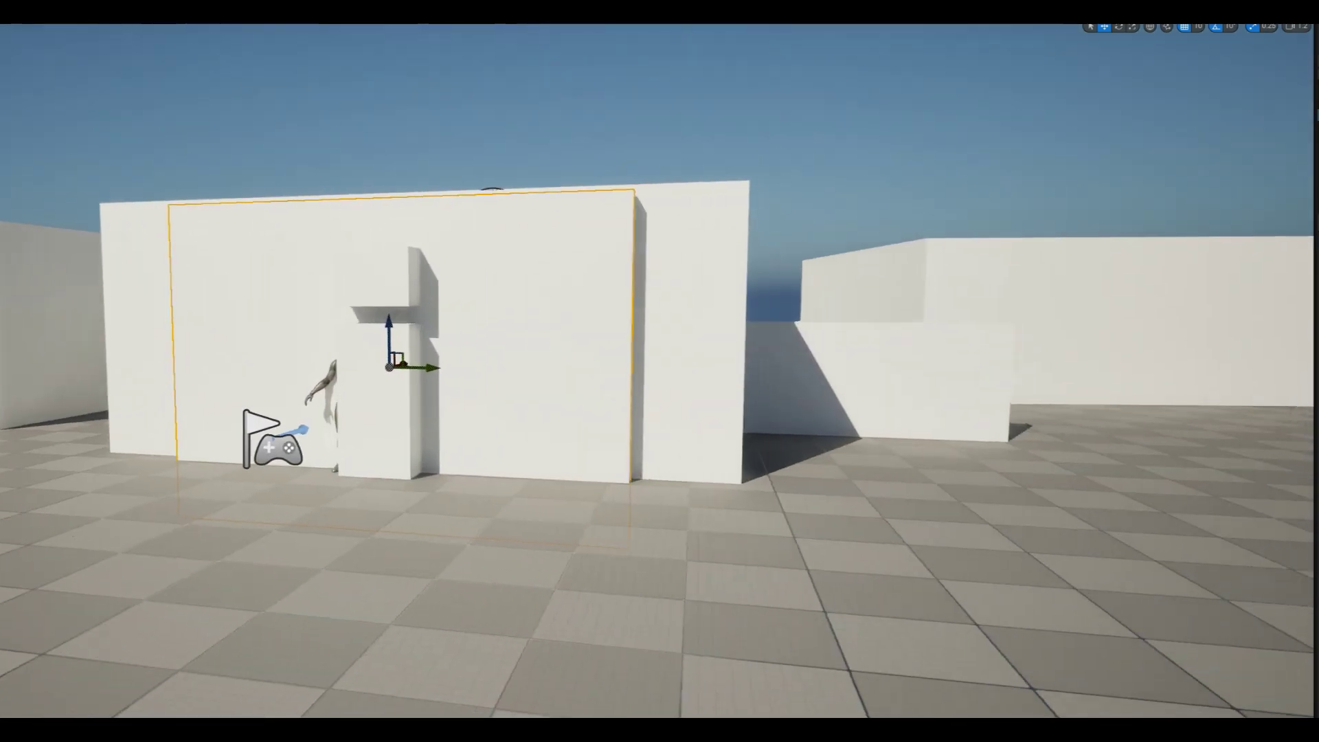
{"action": "right_click_drag", "start_coordinate": [467, 220], "coordinate": [467, 220]}
{"action": "left_click_drag", "start_coordinate": [467, 220], "coordinate": [466, 229]}
{"action": "right_click_drag", "start_coordinate": [466, 229], "coordinate": [466, 228]}
{"action": "mouse_move", "coordinate": [443, 294]}
{"action": "left_mouse_down"}
{"action": "mouse_move", "coordinate": [423, 142]}
{"action": "mouse_move", "coordinate": [416, 160]}
{"action": "left_mouse_up"}
Step: Flatten the doorway wall into a thin roof slab
{"action": "key", "text": "r"}
{"action": "key", "text": "w"}
{"action": "mouse_move", "coordinate": [417, 160]}
{"action": "right_mouse_down"}
{"action": "mouse_move", "coordinate": [543, 204]}
{"action": "mouse_move", "coordinate": [518, 244]}
{"action": "mouse_move", "coordinate": [550, 364]}
{"action": "right_mouse_up"}
{"action": "key", "text": "r"}
{"action": "key", "text": "w"}
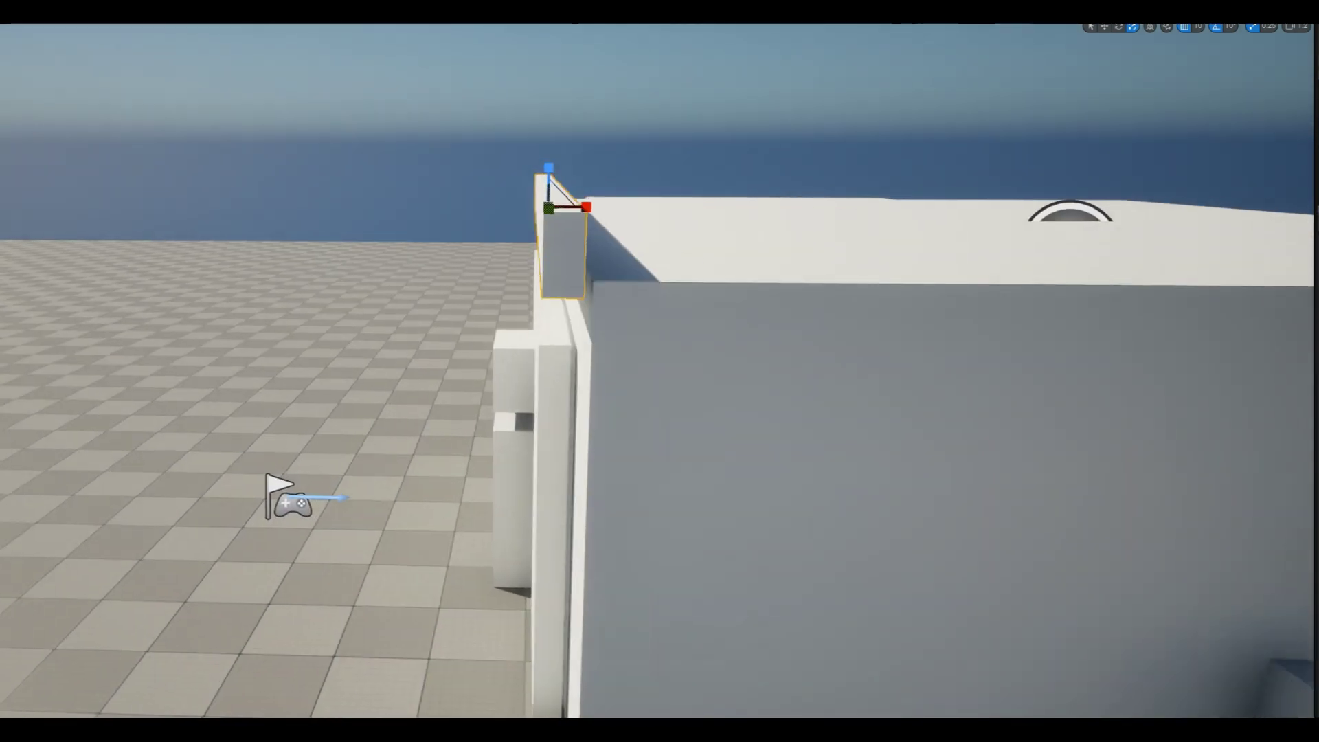
Step: Orbit to the building's corner and select the block on top of the pillar
{"action": "left_click", "coordinate": [609, 350]}
{"action": "mouse_move", "coordinate": [646, 373]}
{"action": "right_mouse_down"}
{"action": "mouse_move", "coordinate": [339, 467]}
{"action": "mouse_move", "coordinate": [439, 474]}
{"action": "right_mouse_up"}
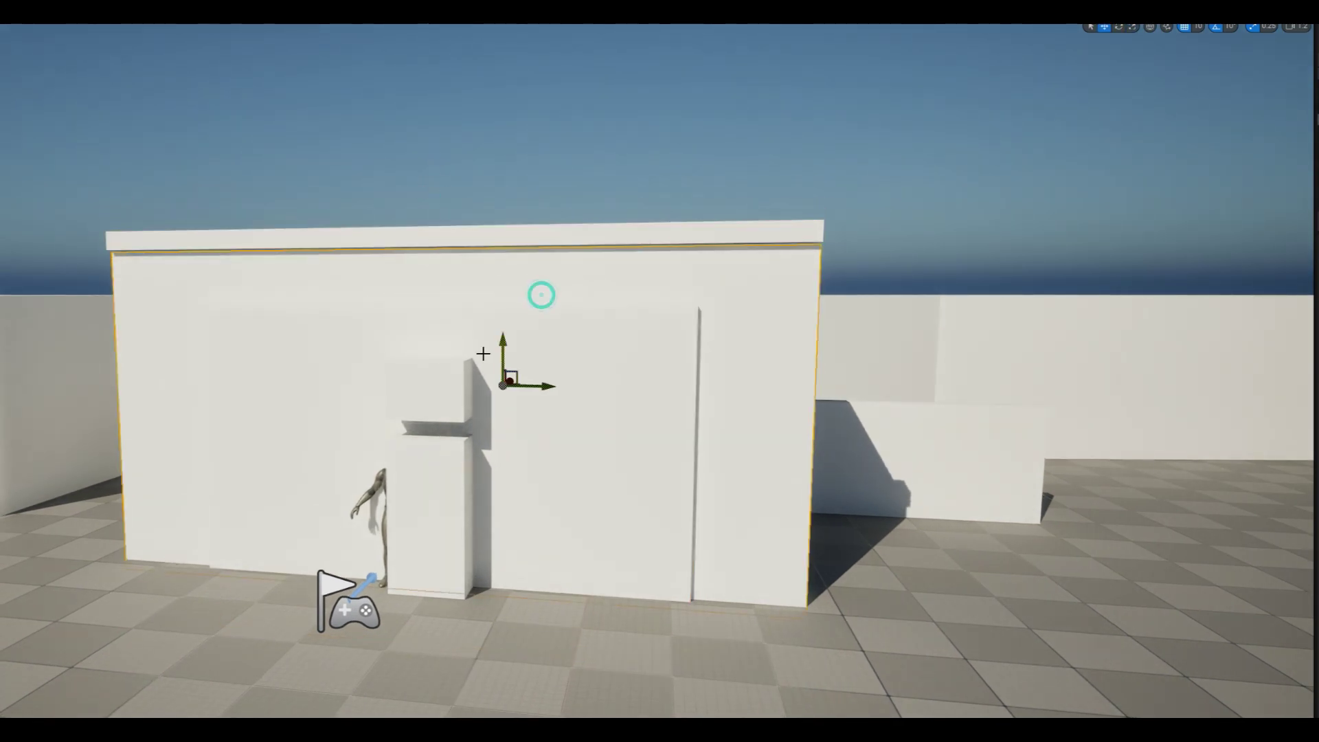
{"action": "mouse_move", "coordinate": [450, 206]}
{"action": "right_mouse_down"}
{"action": "mouse_move", "coordinate": [550, 365]}
{"action": "mouse_move", "coordinate": [396, 376]}
{"action": "mouse_move", "coordinate": [515, 344]}
{"action": "right_mouse_up"}
{"action": "left_click", "coordinate": [549, 365]}
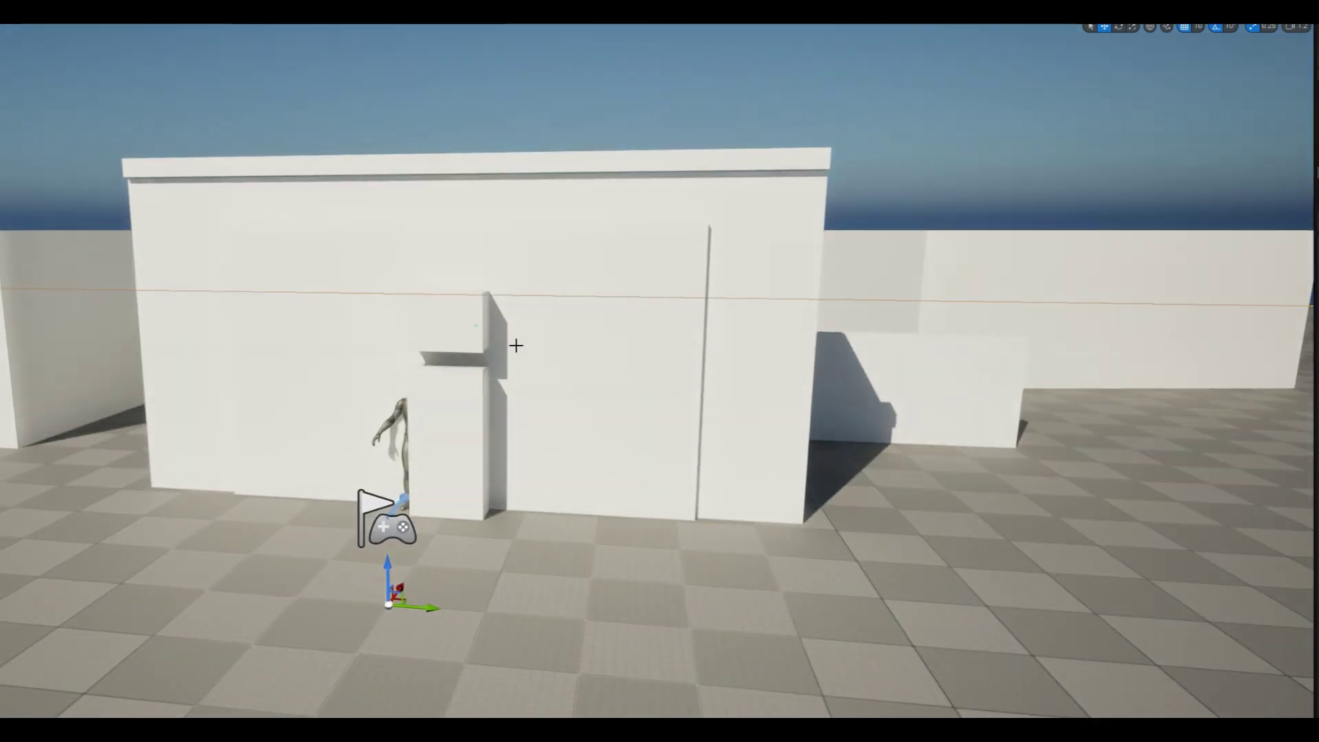
{"action": "left_click", "coordinate": [515, 344]}
{"action": "mouse_move", "coordinate": [385, 295]}
{"action": "right_mouse_down"}
{"action": "mouse_move", "coordinate": [419, 181]}
{"action": "mouse_move", "coordinate": [659, 371]}
{"action": "mouse_move", "coordinate": [500, 395]}
{"action": "right_mouse_up"}
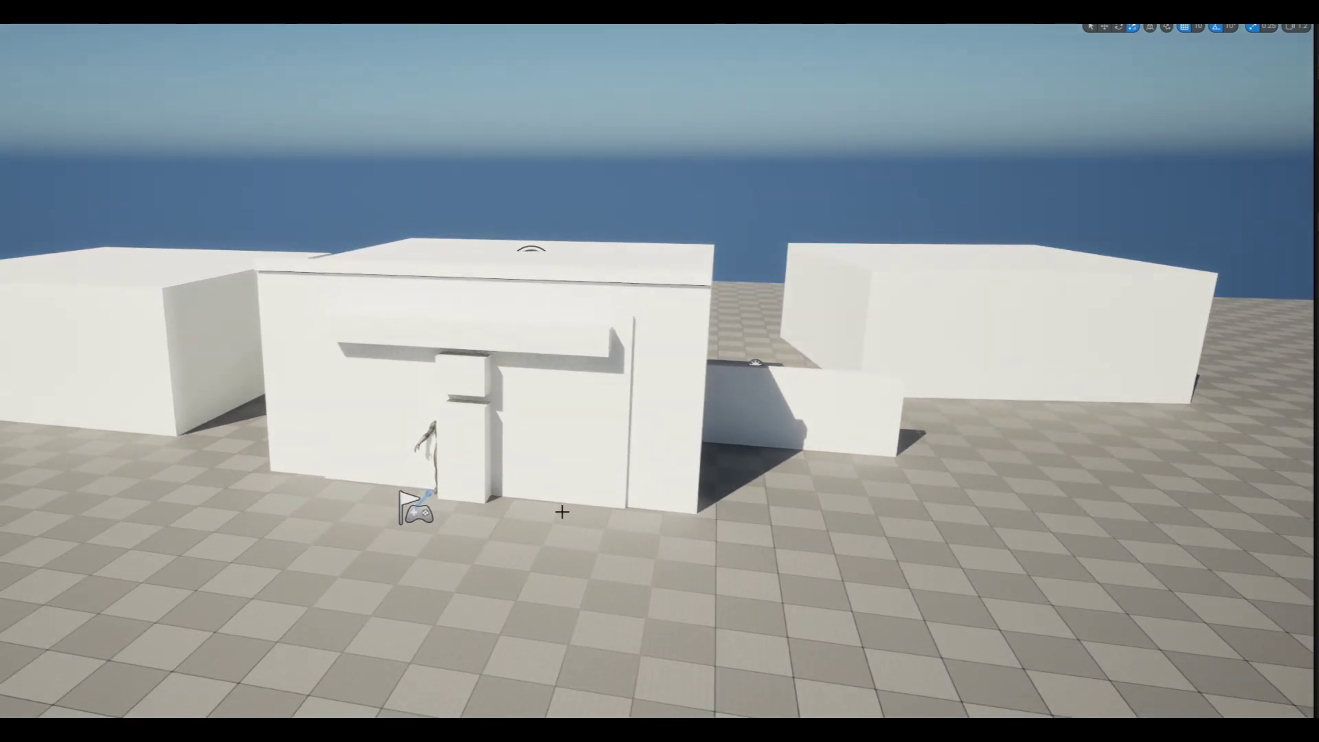
Step: Shift the right-hand block left, rotate it about 10° and raise it on Z
{"action": "right_click_drag", "start_coordinate": [687, 436], "coordinate": [687, 436]}
{"action": "left_click", "coordinate": [824, 307]}
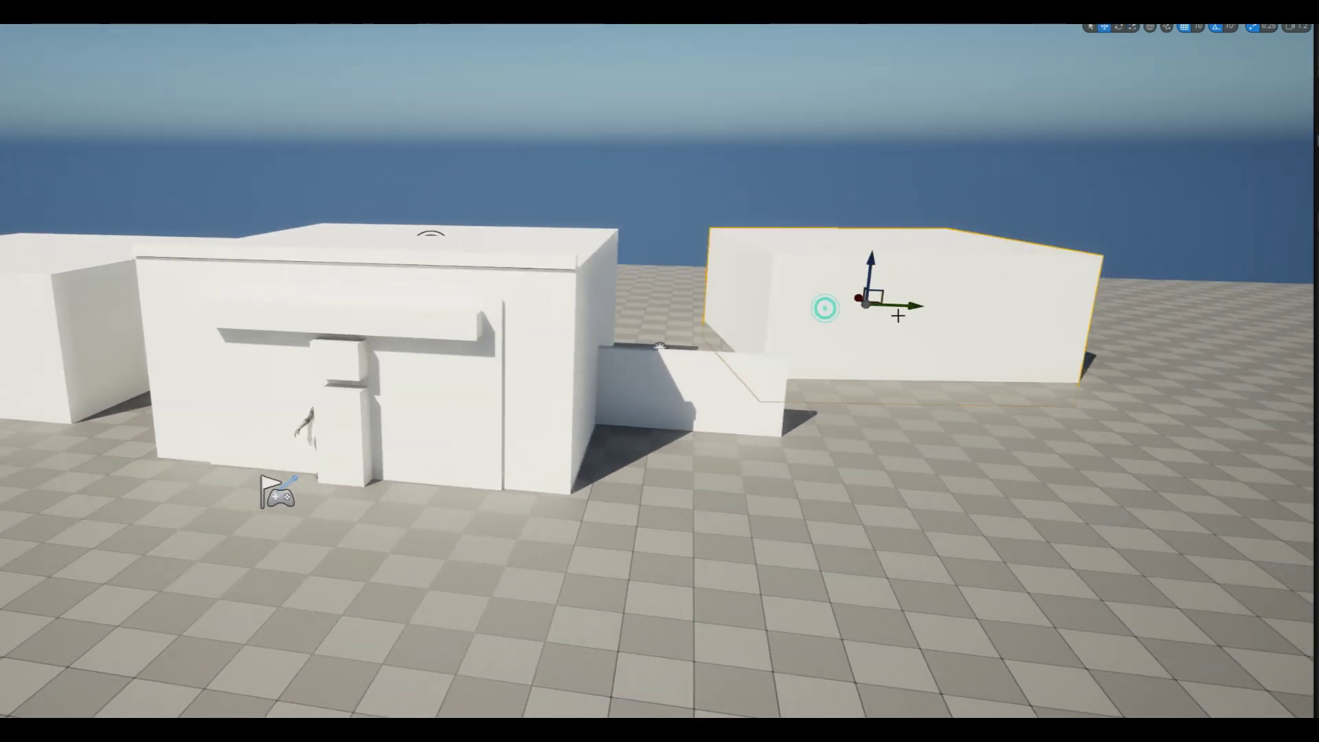
{"action": "left_click_drag", "start_coordinate": [825, 306], "coordinate": [774, 367]}
{"action": "key", "text": "e"}
{"action": "left_click_drag", "start_coordinate": [821, 314], "coordinate": [830, 315]}
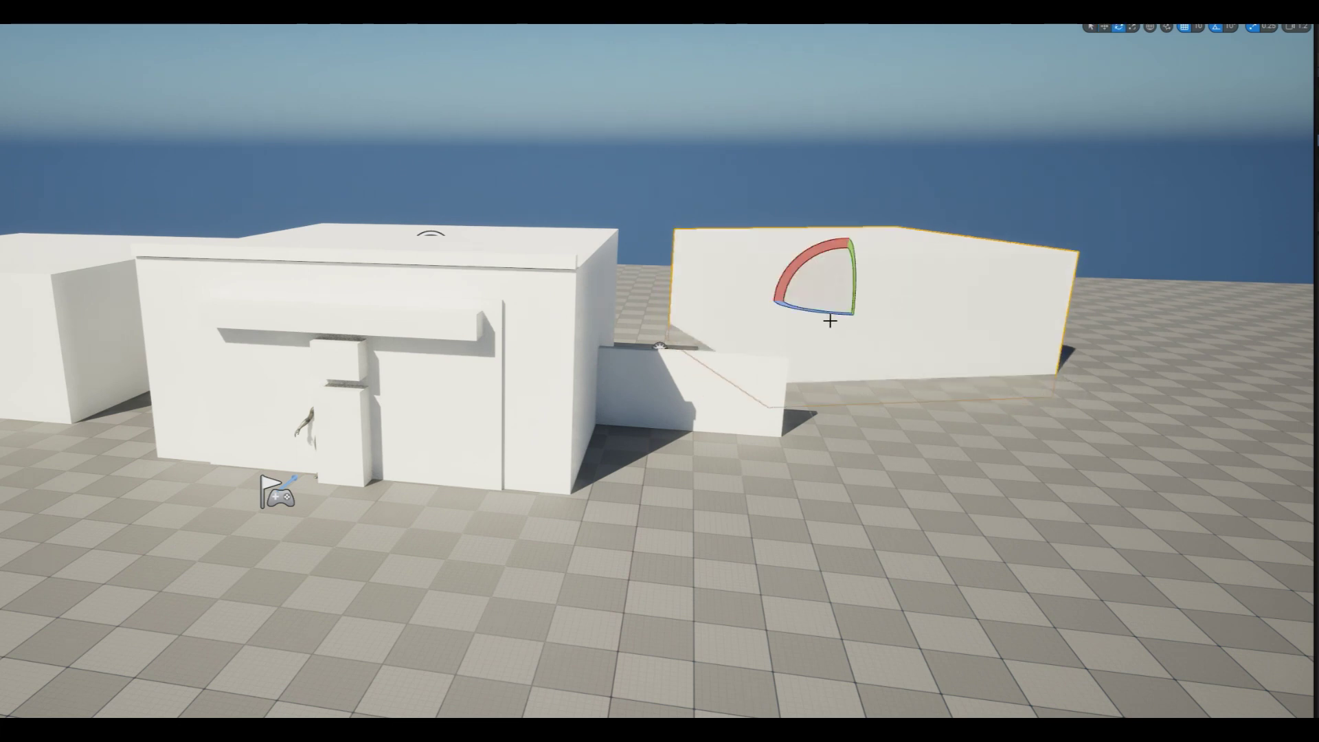
{"action": "key", "text": "w"}
{"action": "left_click_drag", "start_coordinate": [840, 254], "coordinate": [855, 193]}
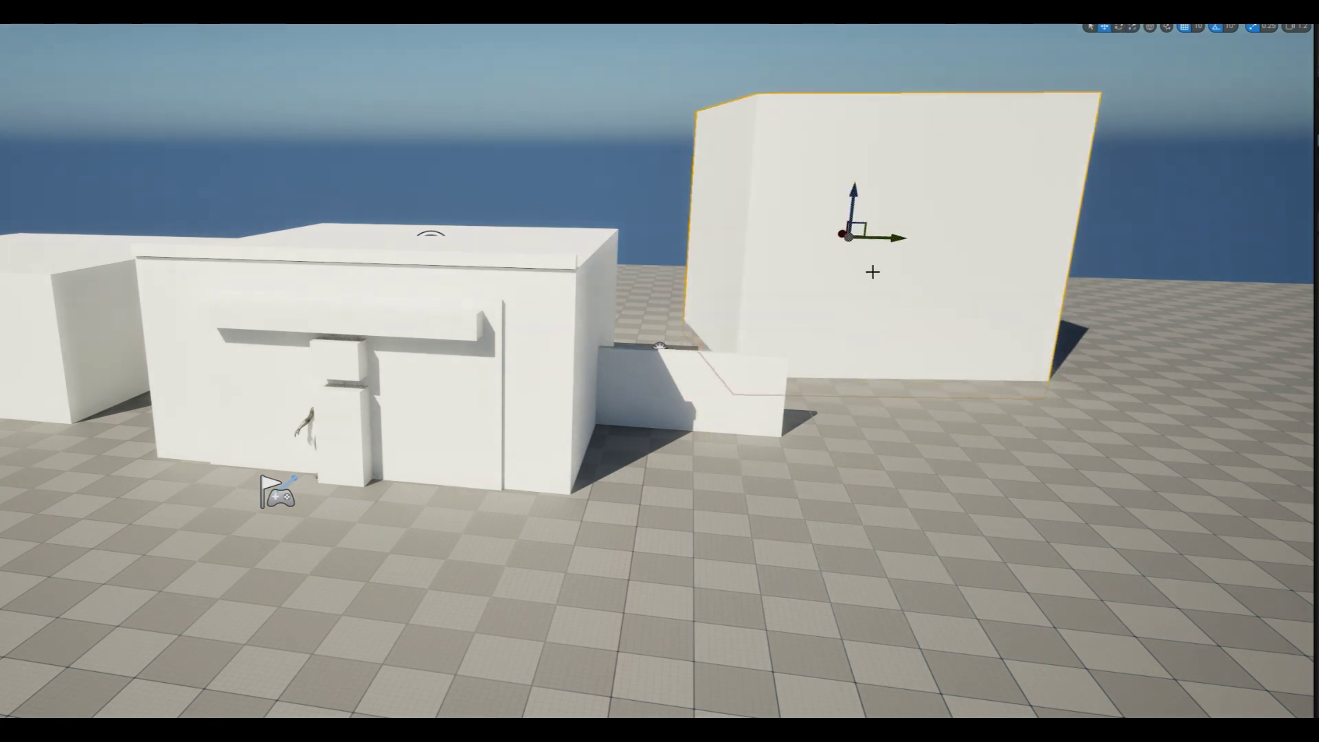
{"action": "right_click_drag", "start_coordinate": [872, 272], "coordinate": [873, 272]}
{"action": "right_click_drag", "start_coordinate": [428, 378], "coordinate": [809, 286]}
Step: Rotate the low wall around its vertical axis
{"action": "key", "text": "e"}
{"action": "left_click_drag", "start_coordinate": [648, 274], "coordinate": [642, 334]}
{"action": "key", "text": "w"}
Step: Raise the flat plane above the floor into a white slab
{"action": "left_click_drag", "start_coordinate": [245, 268], "coordinate": [237, 217]}
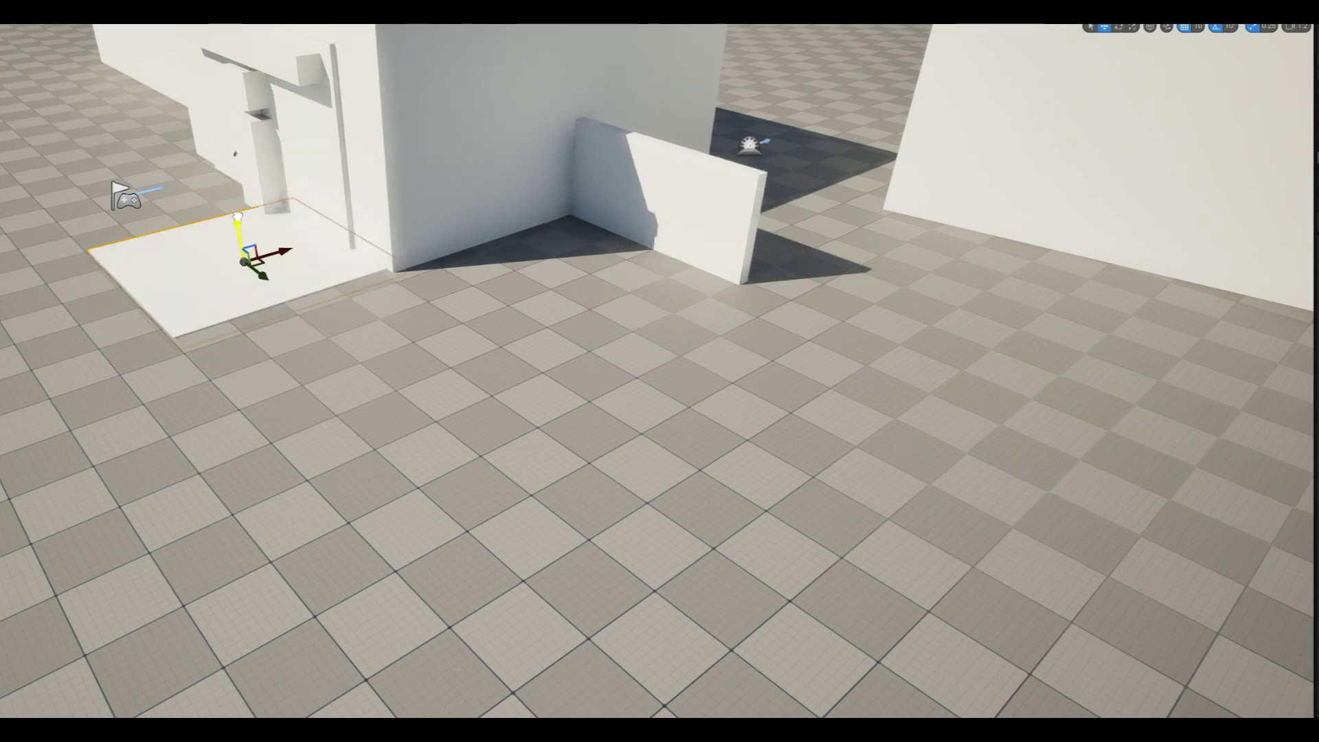
{"action": "right_click_drag", "start_coordinate": [279, 241], "coordinate": [279, 241]}
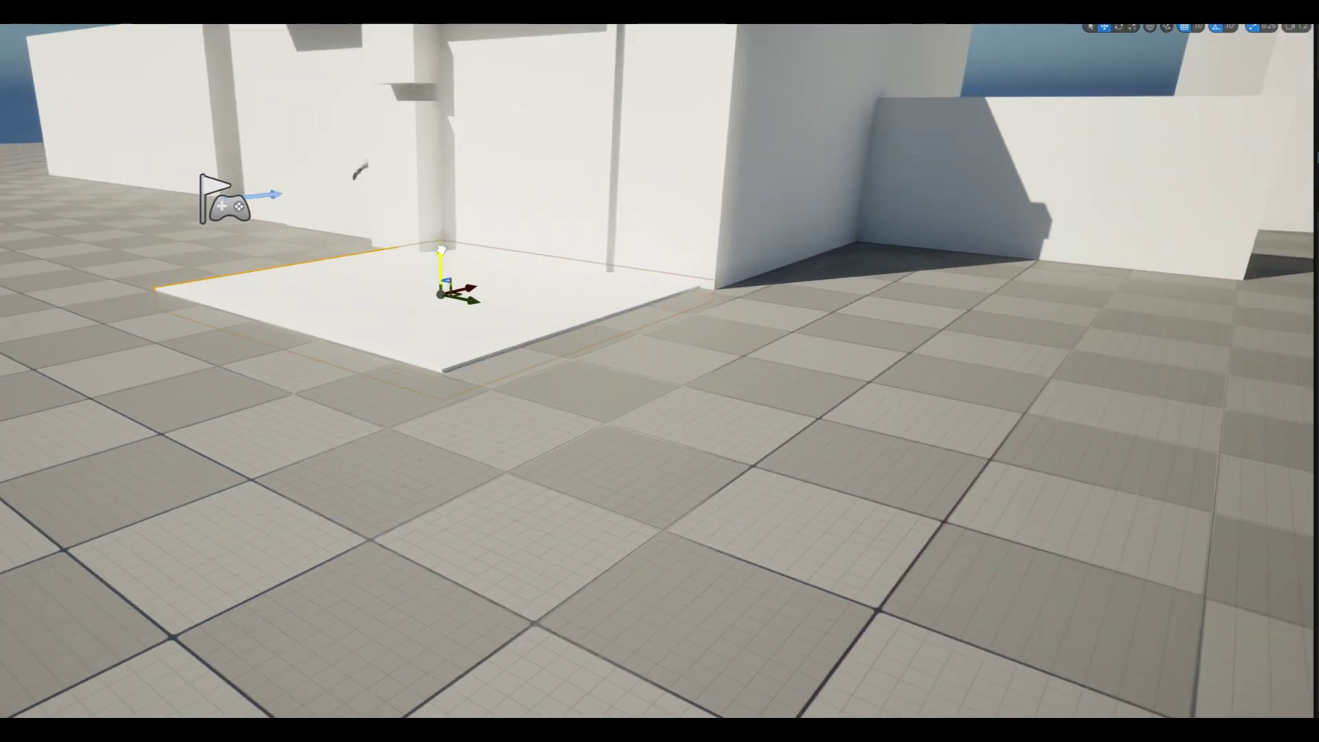
{"action": "scroll", "coordinate": [574, 397], "scroll_direction": "down", "scroll_amount": 3}
{"action": "right_click_drag", "start_coordinate": [574, 397], "coordinate": [574, 397]}
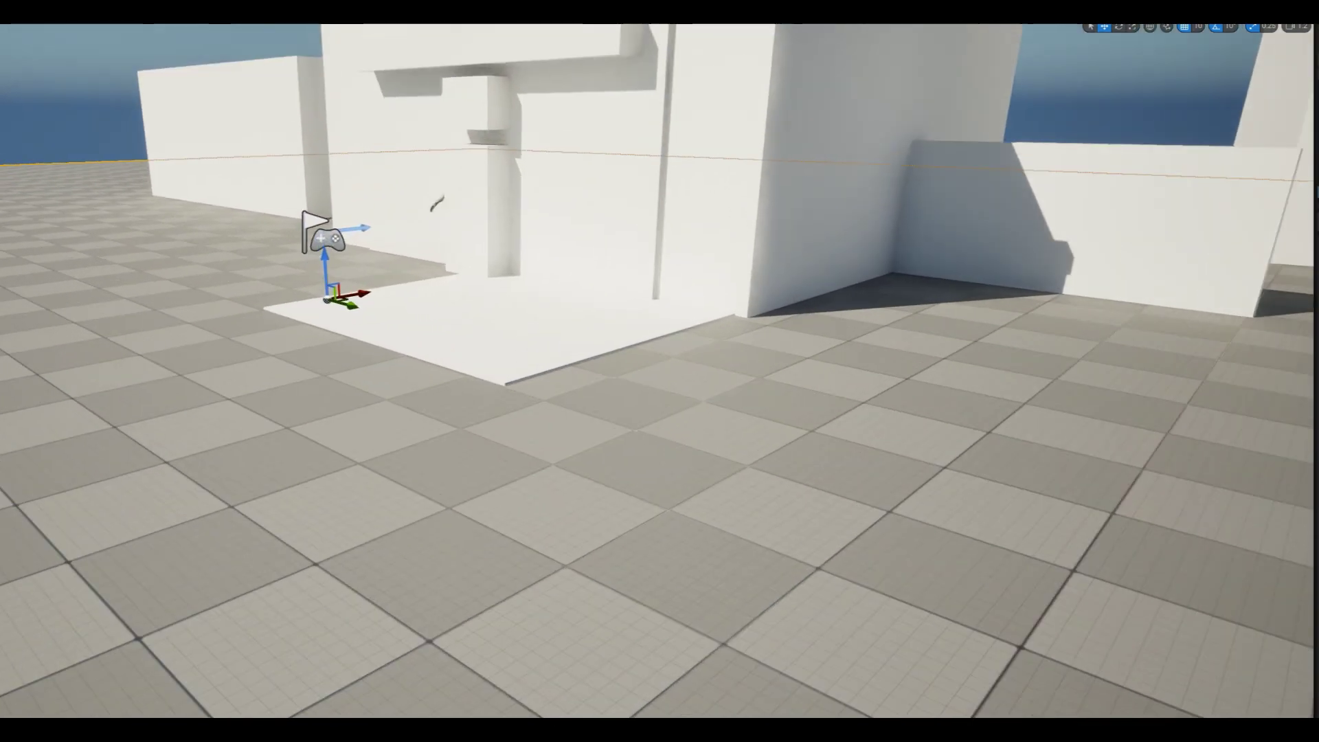
{"action": "right_click_drag", "start_coordinate": [538, 315], "coordinate": [539, 315]}
Step: Set grid snapping to 5 and nudge the slab up slightly
{"action": "left_click", "coordinate": [1196, 26]}
{"action": "left_click", "coordinate": [1206, 59]}
{"action": "right_click_drag", "start_coordinate": [659, 436], "coordinate": [683, 412]}
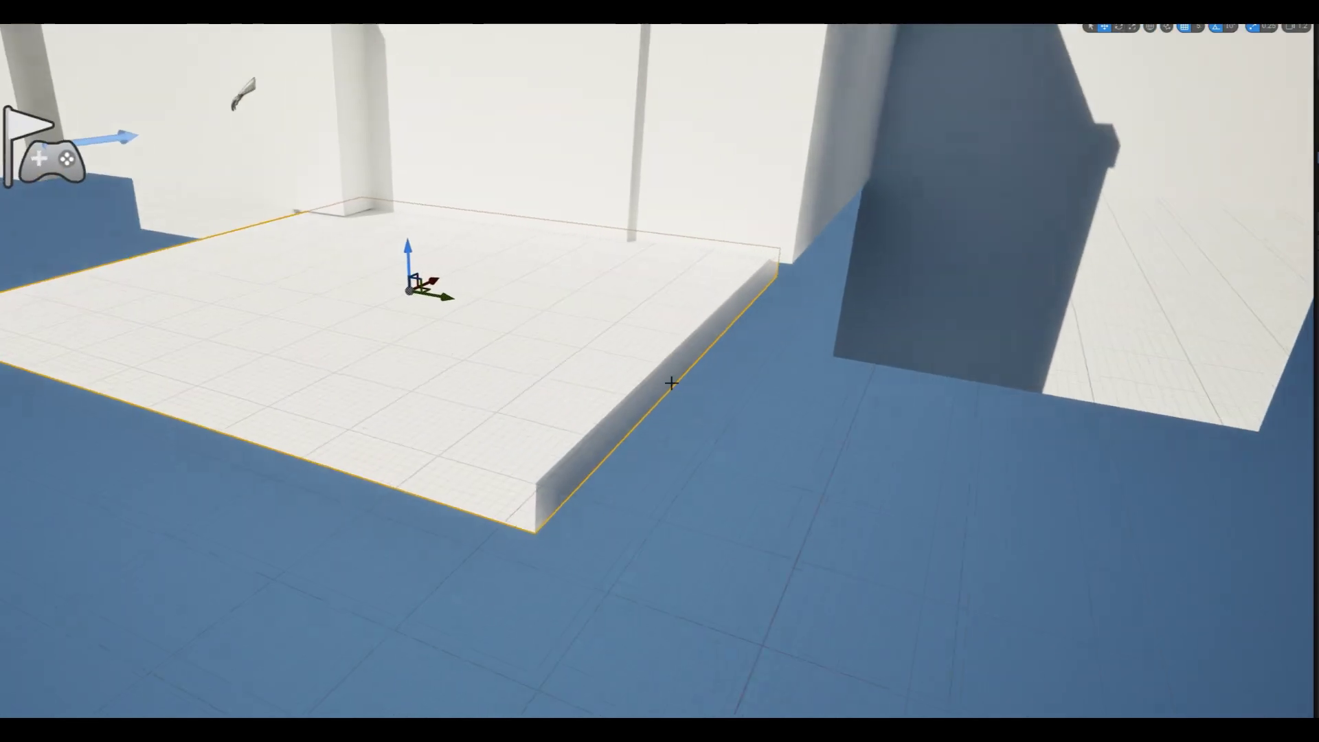
{"action": "right_click_drag", "start_coordinate": [514, 344], "coordinate": [513, 344]}
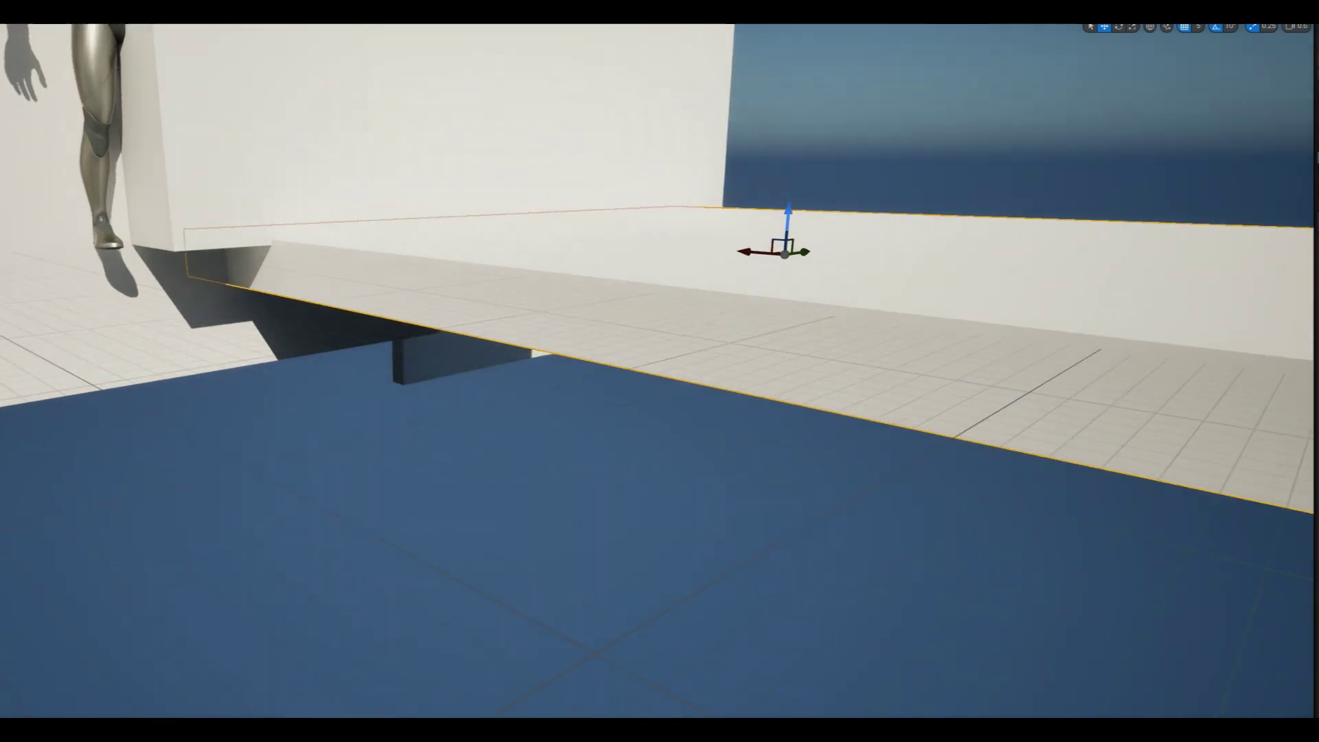
{"action": "left_click_drag", "start_coordinate": [884, 222], "coordinate": [884, 211]}
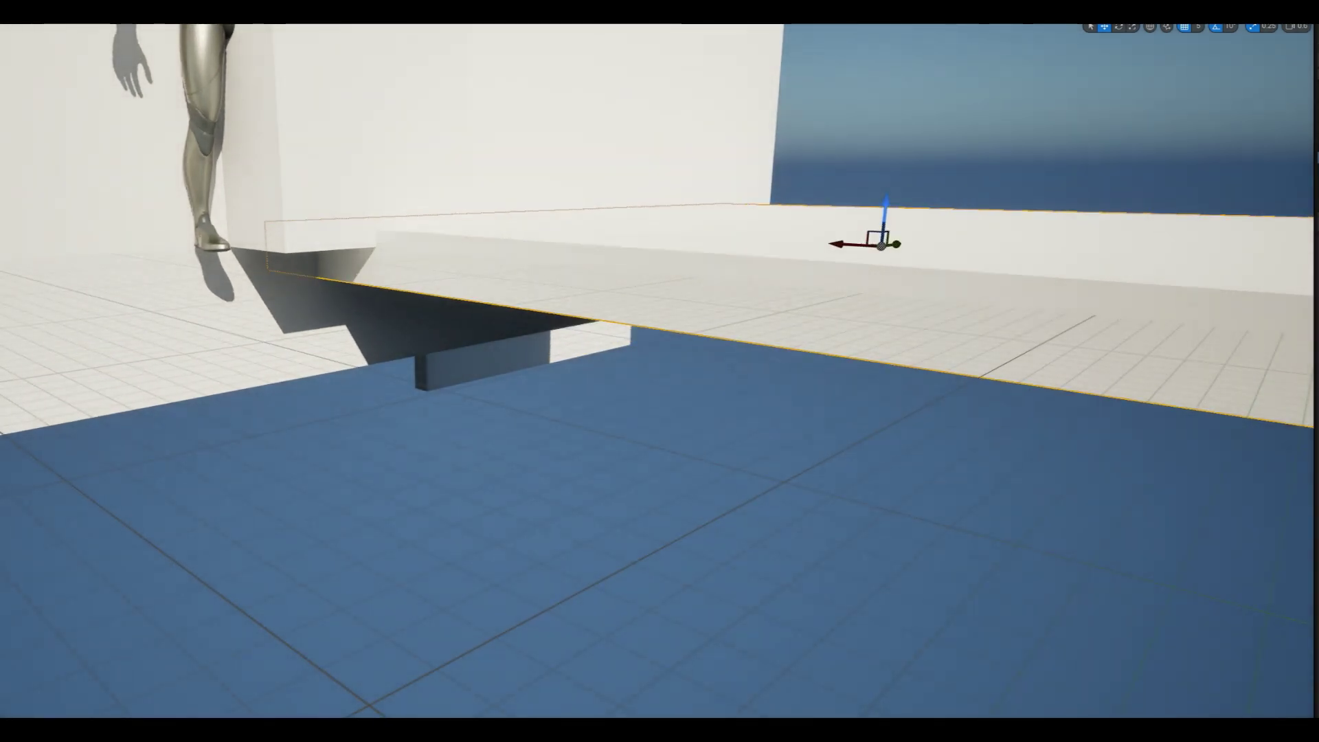
{"action": "right_click_drag", "start_coordinate": [513, 345], "coordinate": [513, 344]}
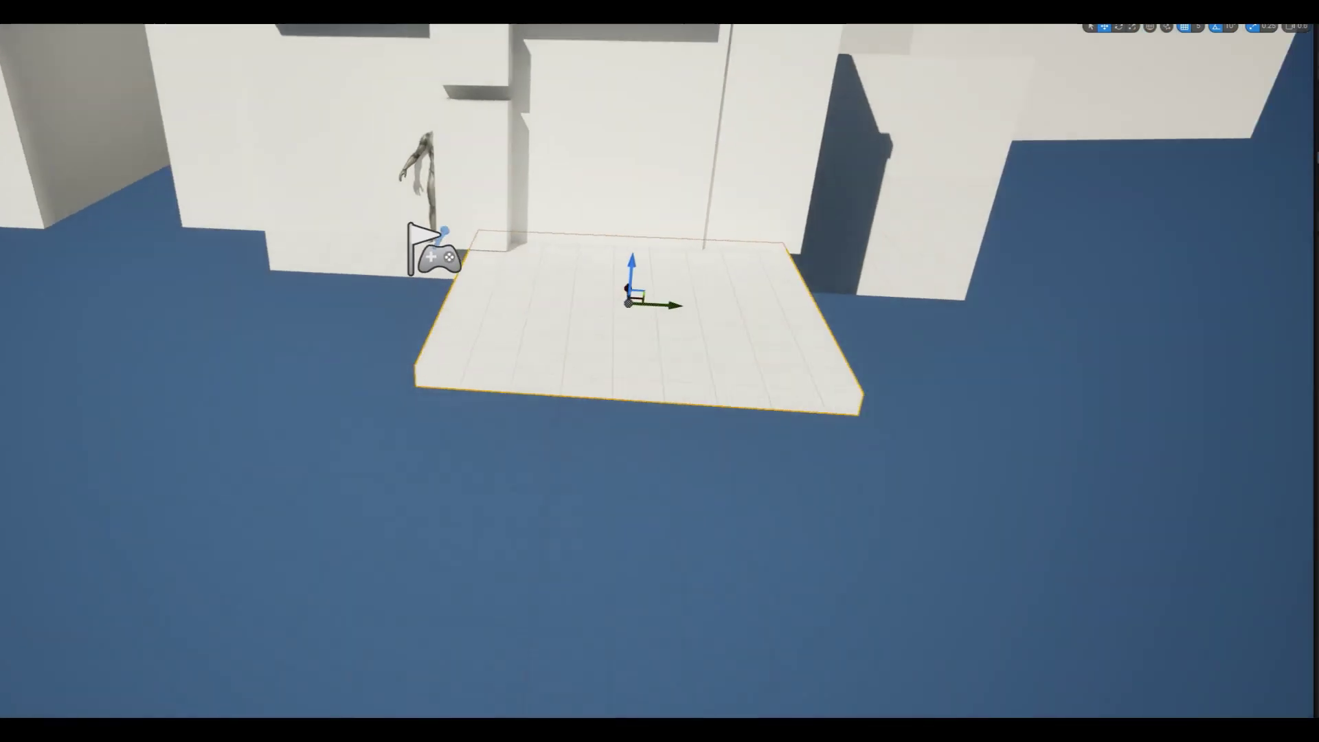
Step: Scale the slab wider so it spreads under the buildings
{"action": "key", "text": "r"}
{"action": "right_click_drag", "start_coordinate": [663, 333], "coordinate": [663, 333]}
{"action": "key", "text": "w"}
{"action": "mouse_move", "coordinate": [378, 173]}
{"action": "right_mouse_down"}
{"action": "mouse_move", "coordinate": [513, 329]}
{"action": "mouse_move", "coordinate": [545, 302]}
{"action": "right_mouse_up"}
{"action": "key", "text": "w"}
{"action": "key", "text": "r"}
{"action": "left_click_drag", "start_coordinate": [545, 303], "coordinate": [412, 323]}
{"action": "key", "text": "w"}
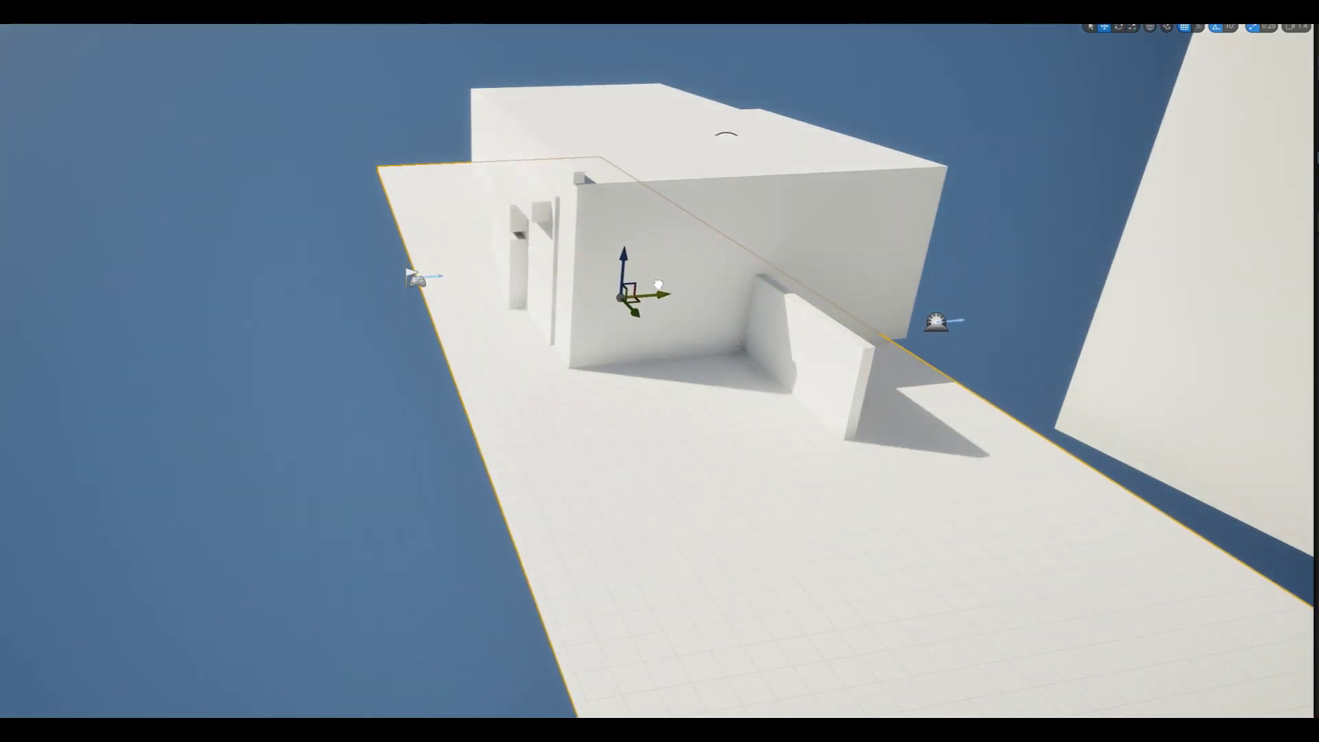
Step: Fly around the building's facade and back to bring the cine camera into view
{"action": "right_click_drag", "start_coordinate": [658, 285], "coordinate": [563, 461]}
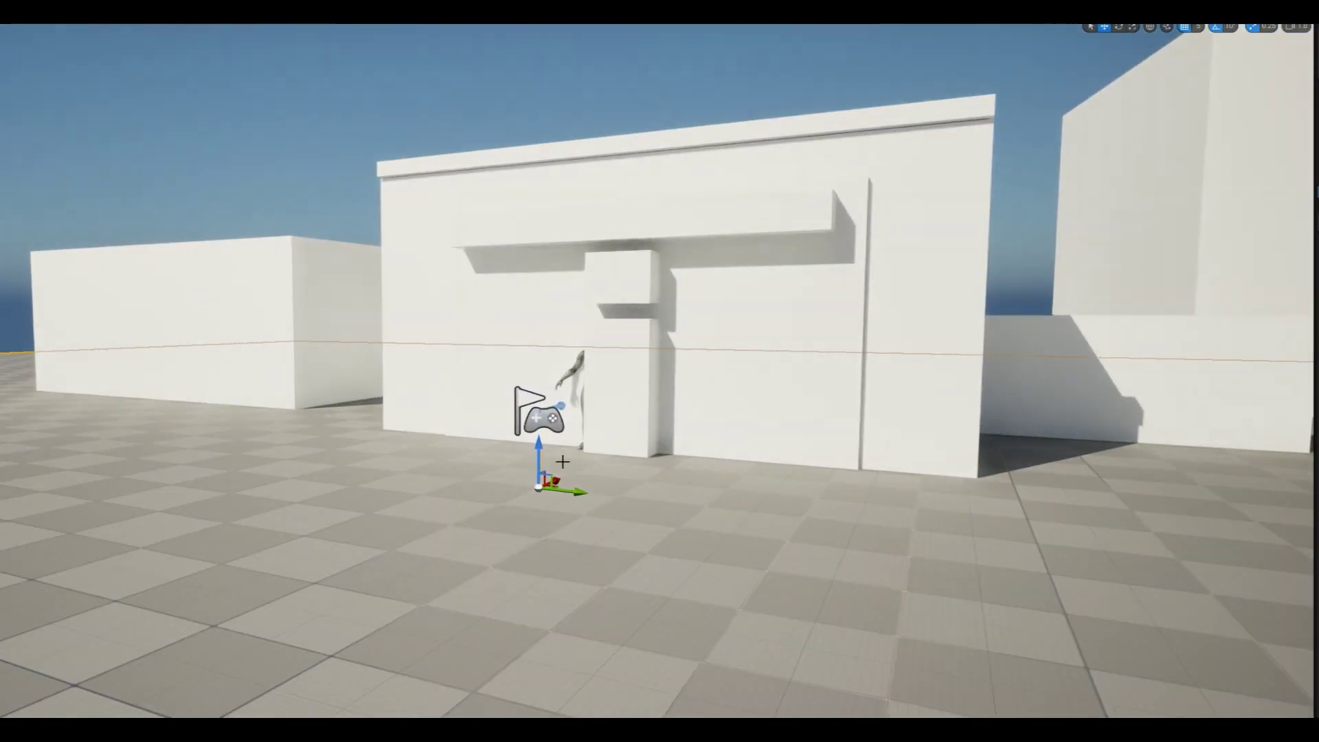
{"action": "mouse_move", "coordinate": [541, 468]}
{"action": "right_mouse_down"}
{"action": "mouse_move", "coordinate": [755, 453]}
{"action": "mouse_move", "coordinate": [344, 440]}
{"action": "mouse_move", "coordinate": [618, 439]}
{"action": "right_mouse_up"}
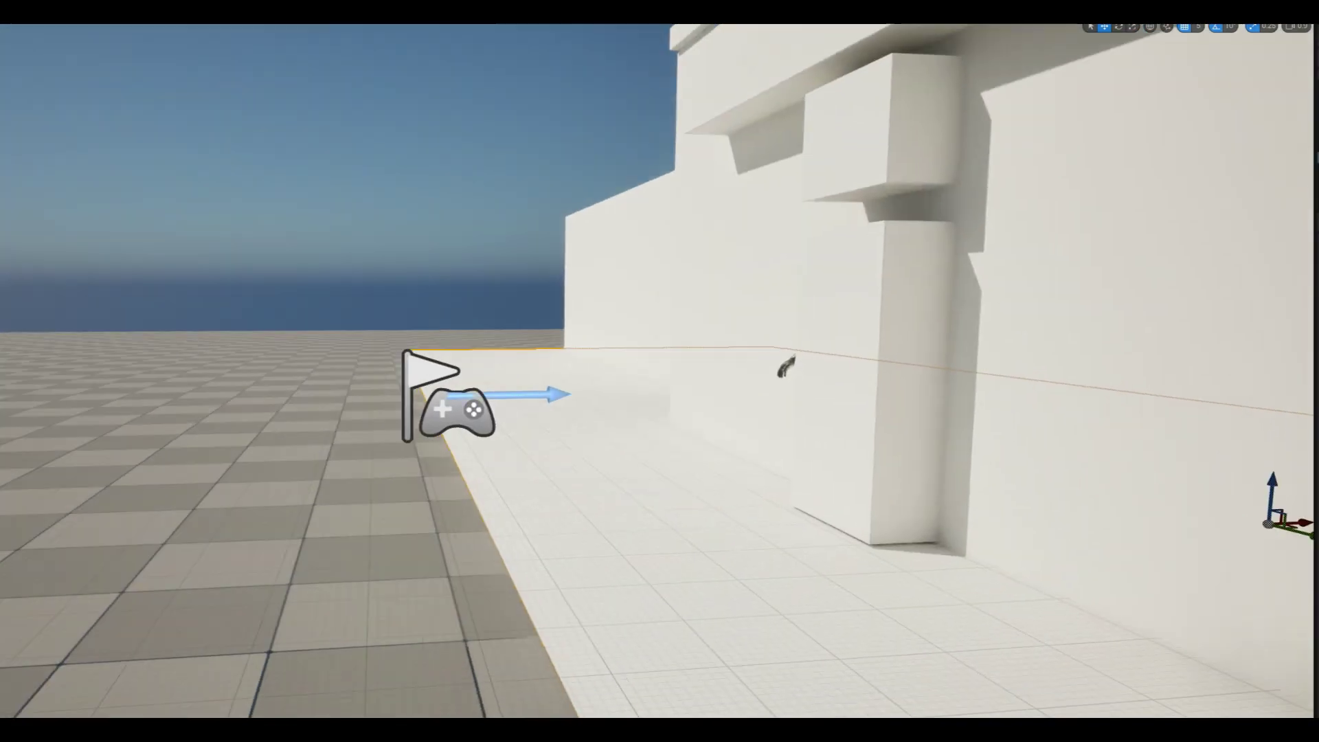
{"action": "right_click_drag", "start_coordinate": [489, 490], "coordinate": [476, 485]}
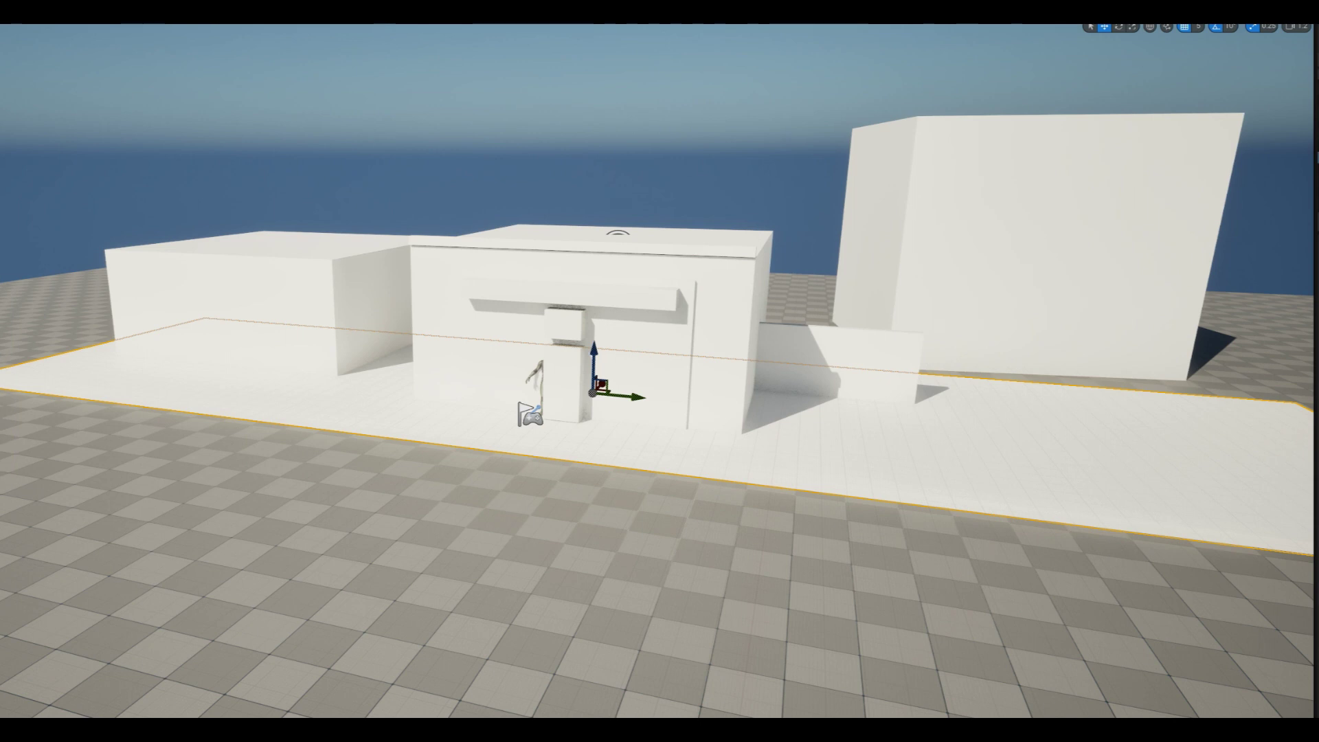
{"action": "right_click_drag", "start_coordinate": [486, 507], "coordinate": [544, 538]}
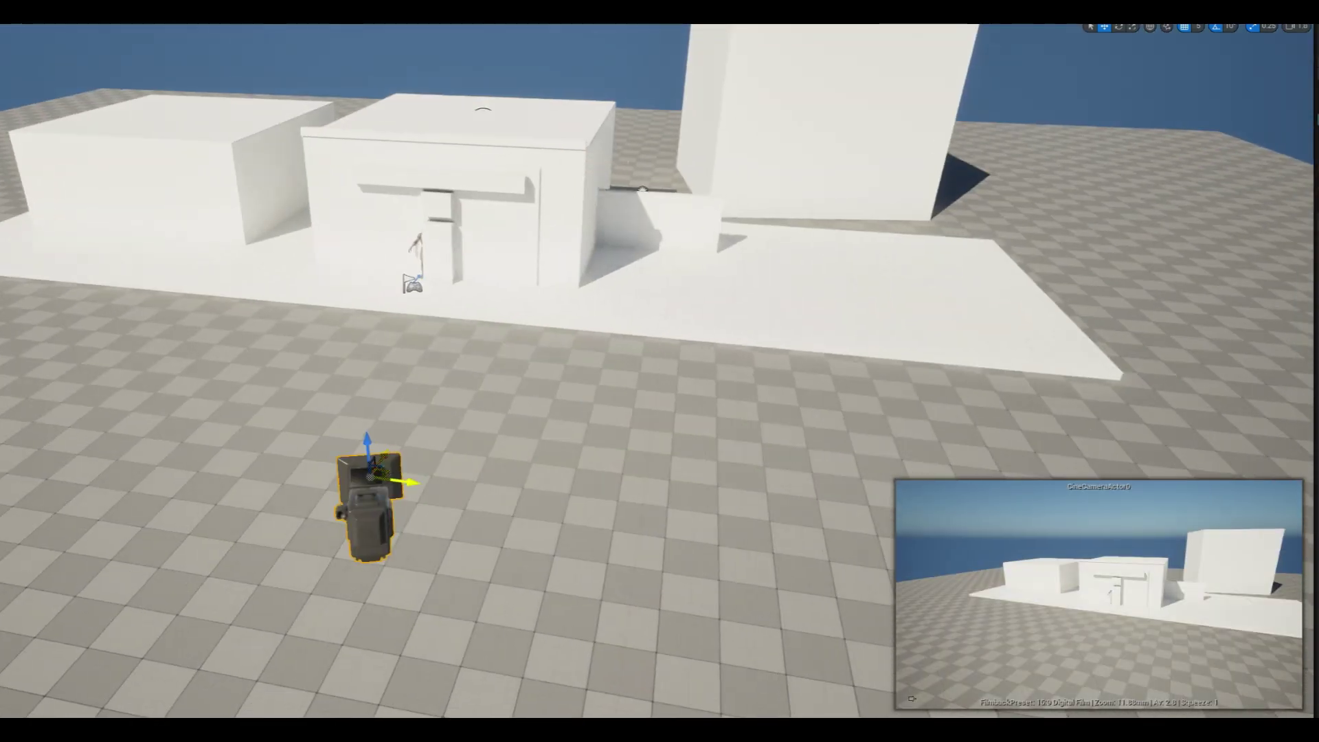
{"action": "right_click_drag", "start_coordinate": [433, 434], "coordinate": [433, 434]}
Step: Pilot 'CineCameraActor0' and fly it to frame the building's T-shaped facade straight on
{"action": "right_click", "coordinate": [433, 435]}
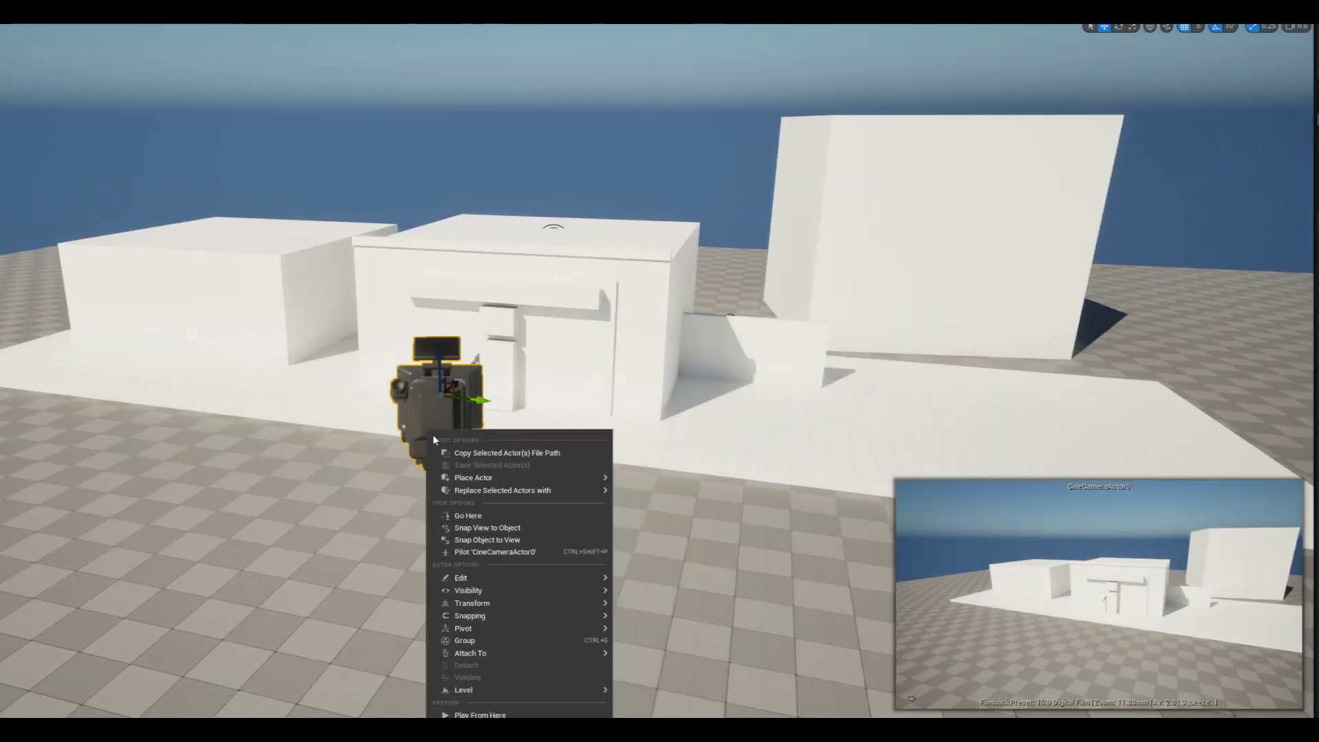
{"action": "left_click", "coordinate": [481, 553]}
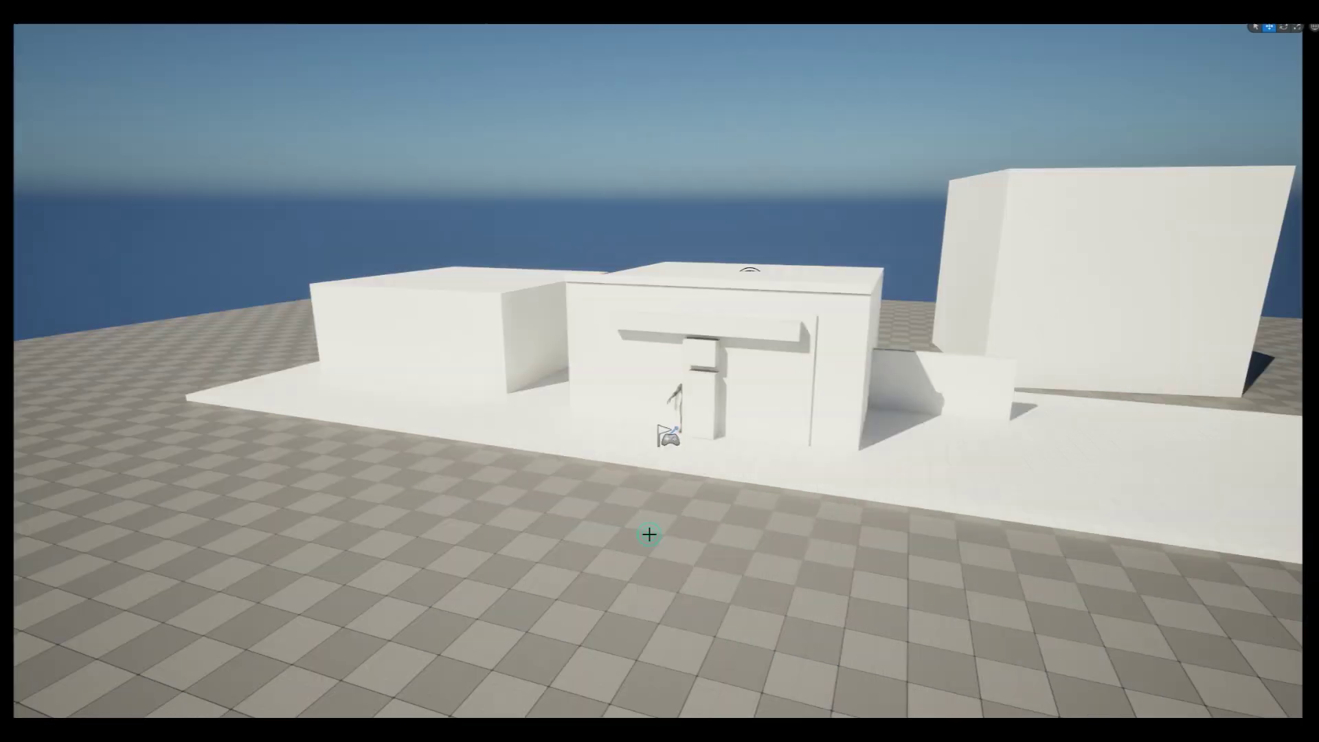
{"action": "right_click_drag", "start_coordinate": [604, 491], "coordinate": [581, 492]}
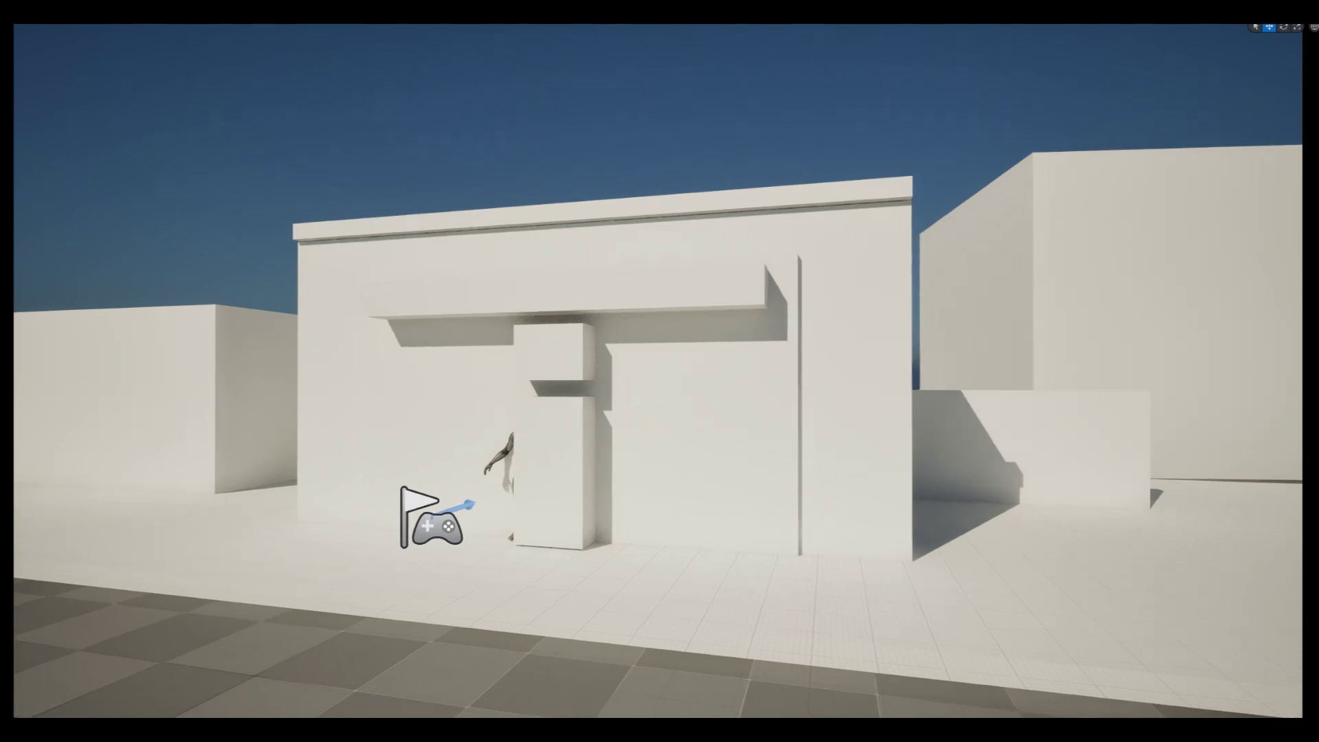
{"action": "right_click_drag", "start_coordinate": [593, 535], "coordinate": [587, 535]}
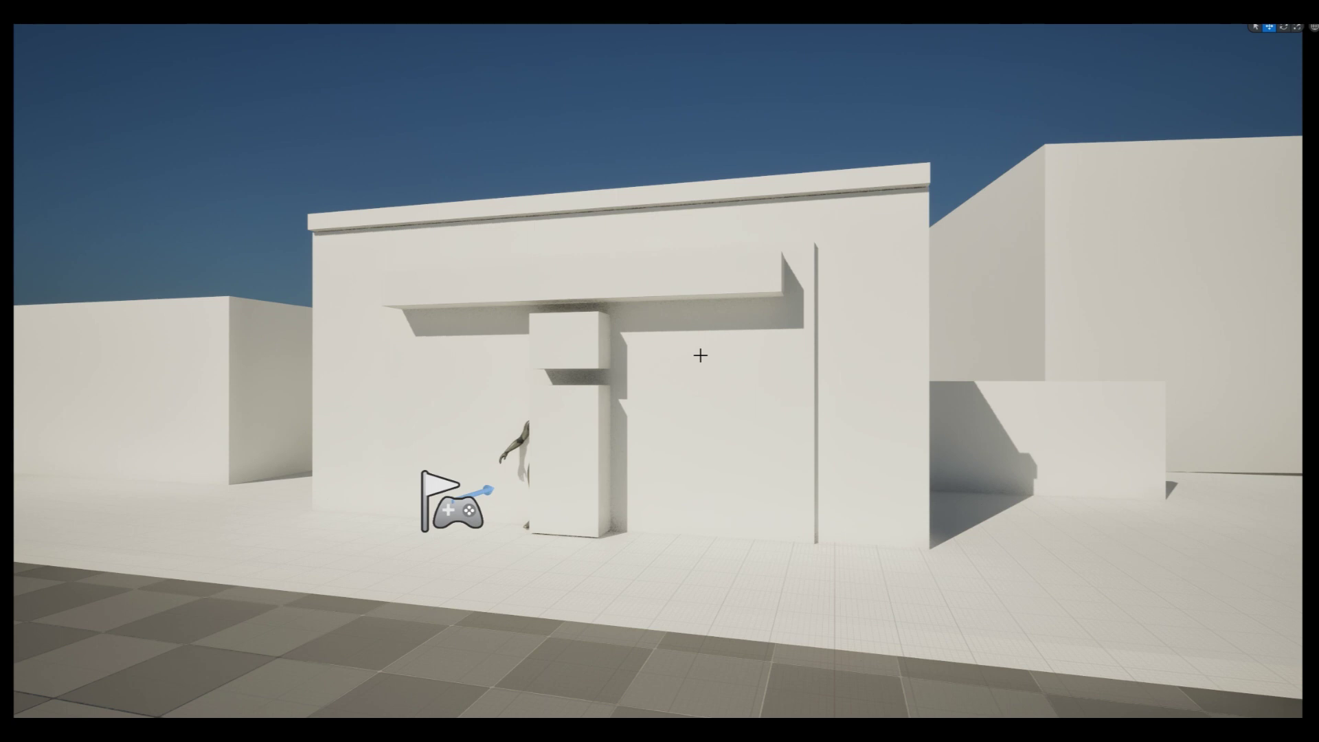
{"action": "mouse_move", "coordinate": [672, 355]}
{"action": "right_mouse_down"}
{"action": "mouse_move", "coordinate": [659, 355]}
{"action": "mouse_move", "coordinate": [768, 231]}
{"action": "right_mouse_up"}
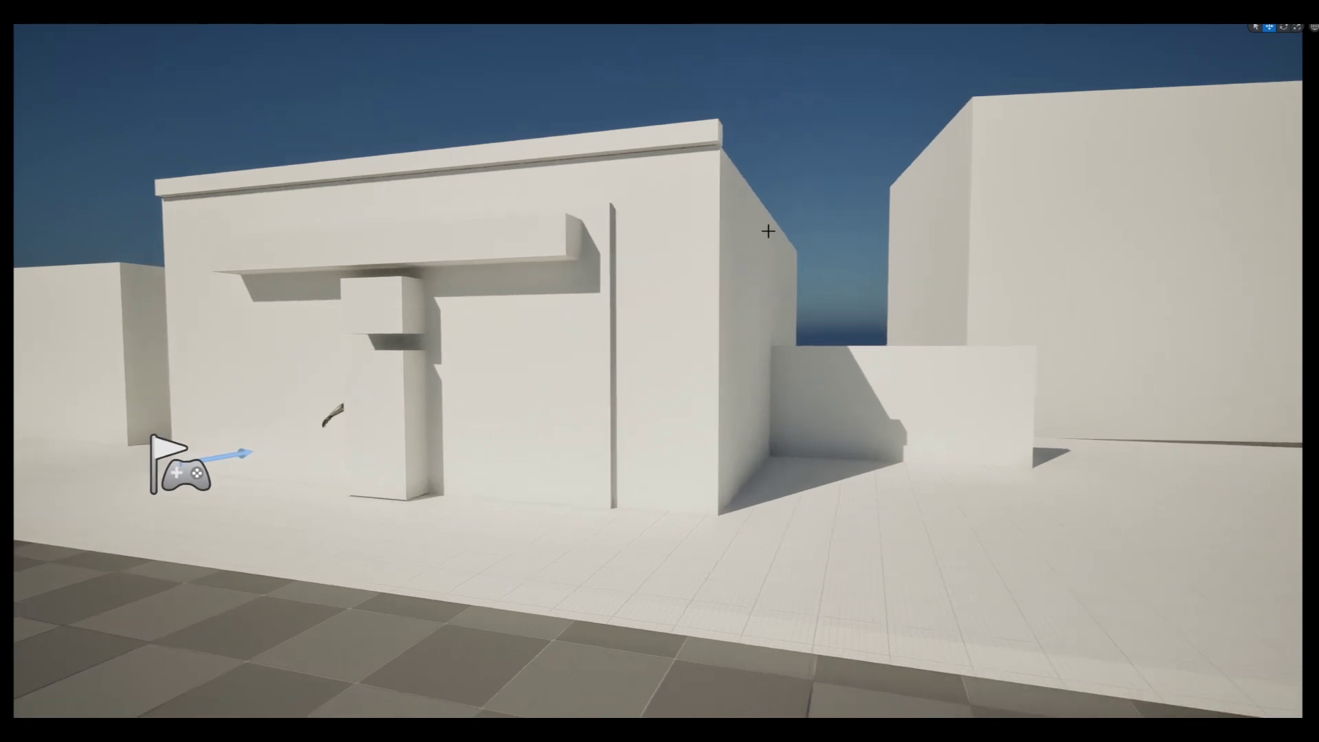
{"action": "mouse_move", "coordinate": [952, 368]}
{"action": "right_mouse_down"}
{"action": "mouse_move", "coordinate": [975, 280]}
{"action": "mouse_move", "coordinate": [934, 280]}
{"action": "right_mouse_up"}
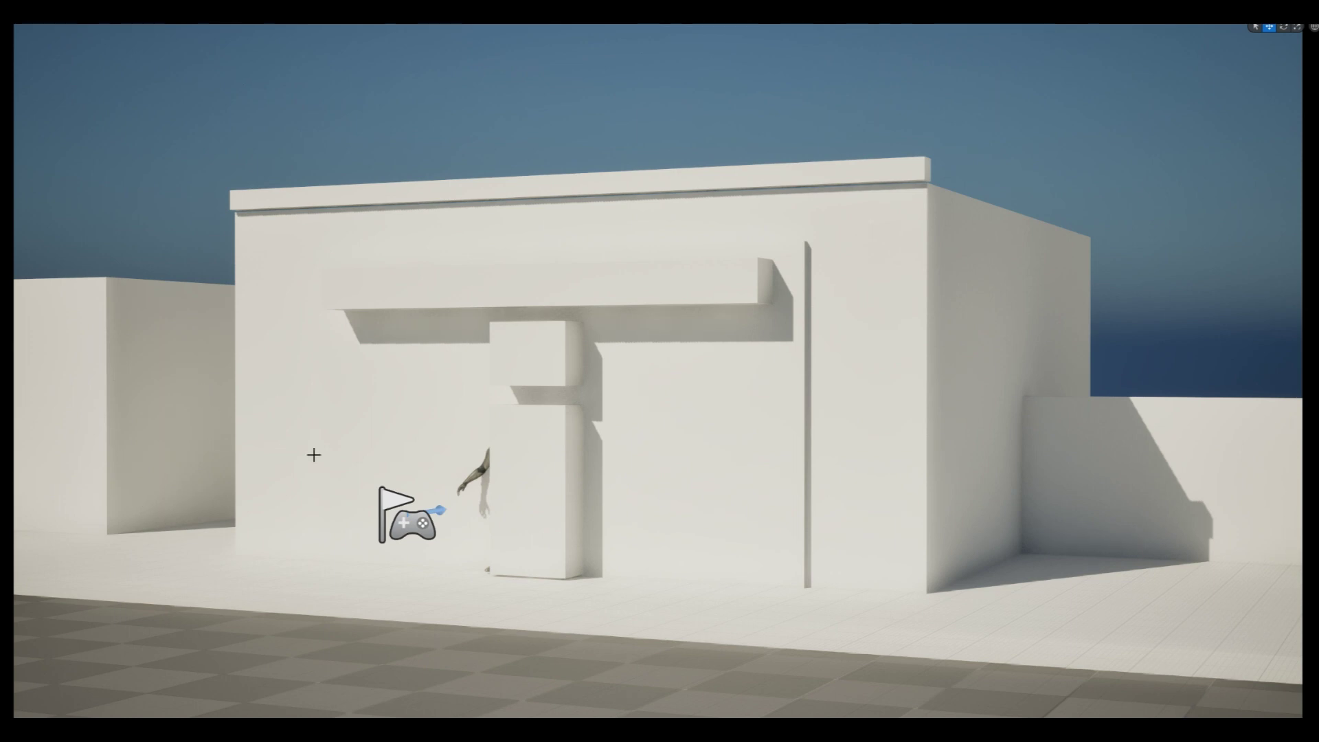
Step: Exit the camera view and slide the tall wall sideways into the camera's shot
{"action": "key", "text": "f"}
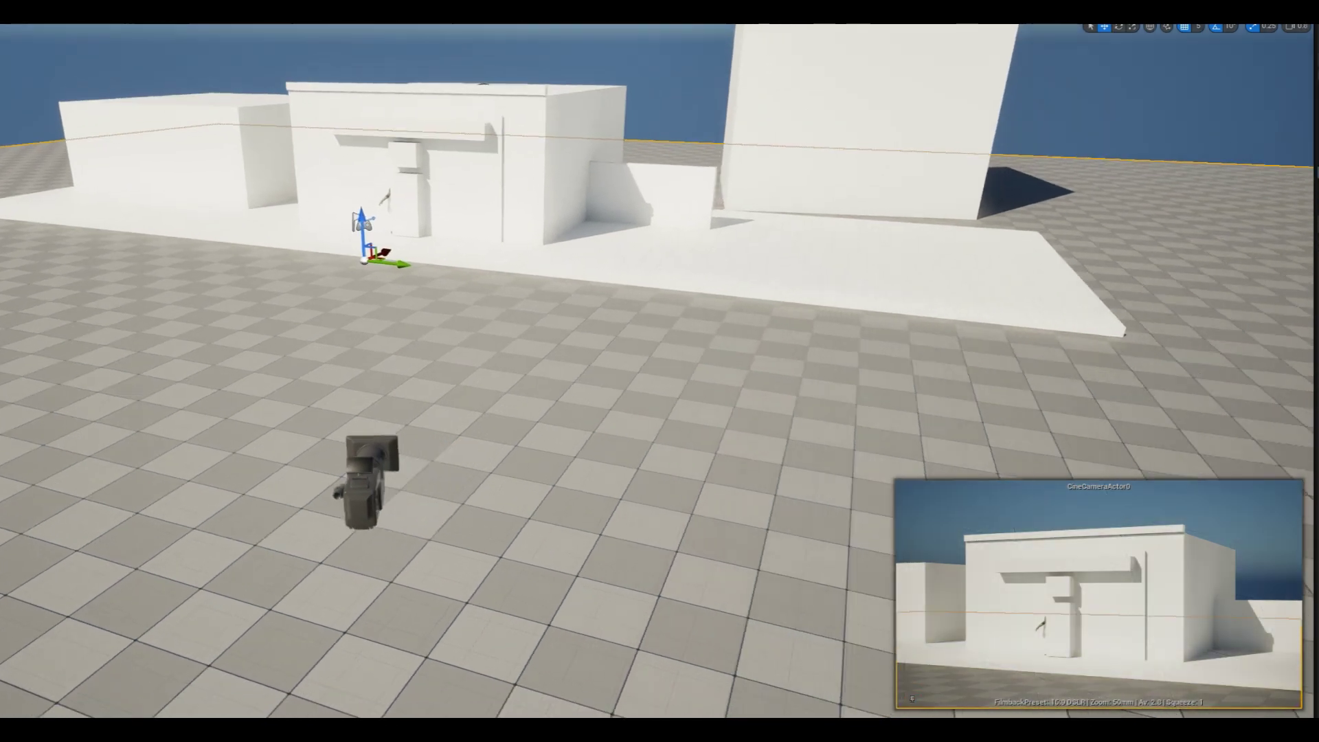
{"action": "right_click_drag", "start_coordinate": [686, 385], "coordinate": [1224, 711]}
{"action": "left_click", "coordinate": [811, 201]}
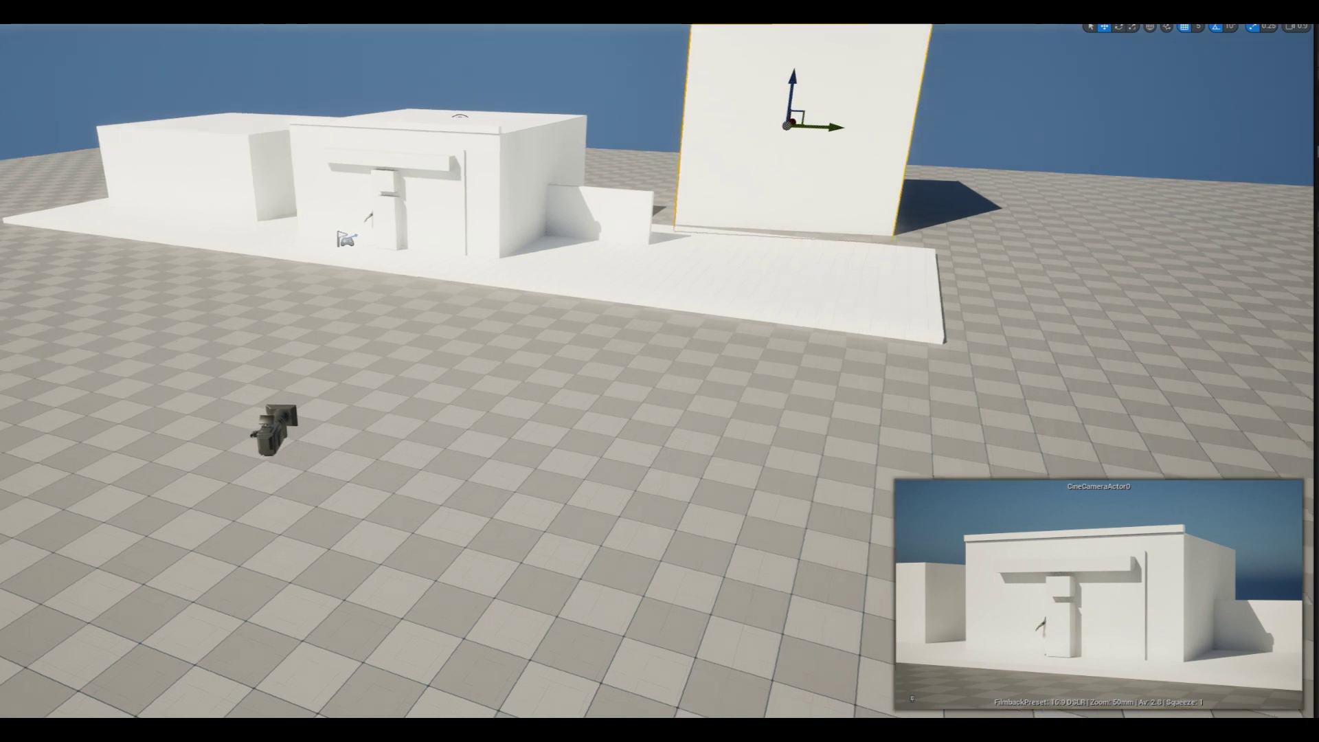
{"action": "right_click_drag", "start_coordinate": [810, 200], "coordinate": [771, 214]}
{"action": "left_click_drag", "start_coordinate": [761, 199], "coordinate": [656, 193]}
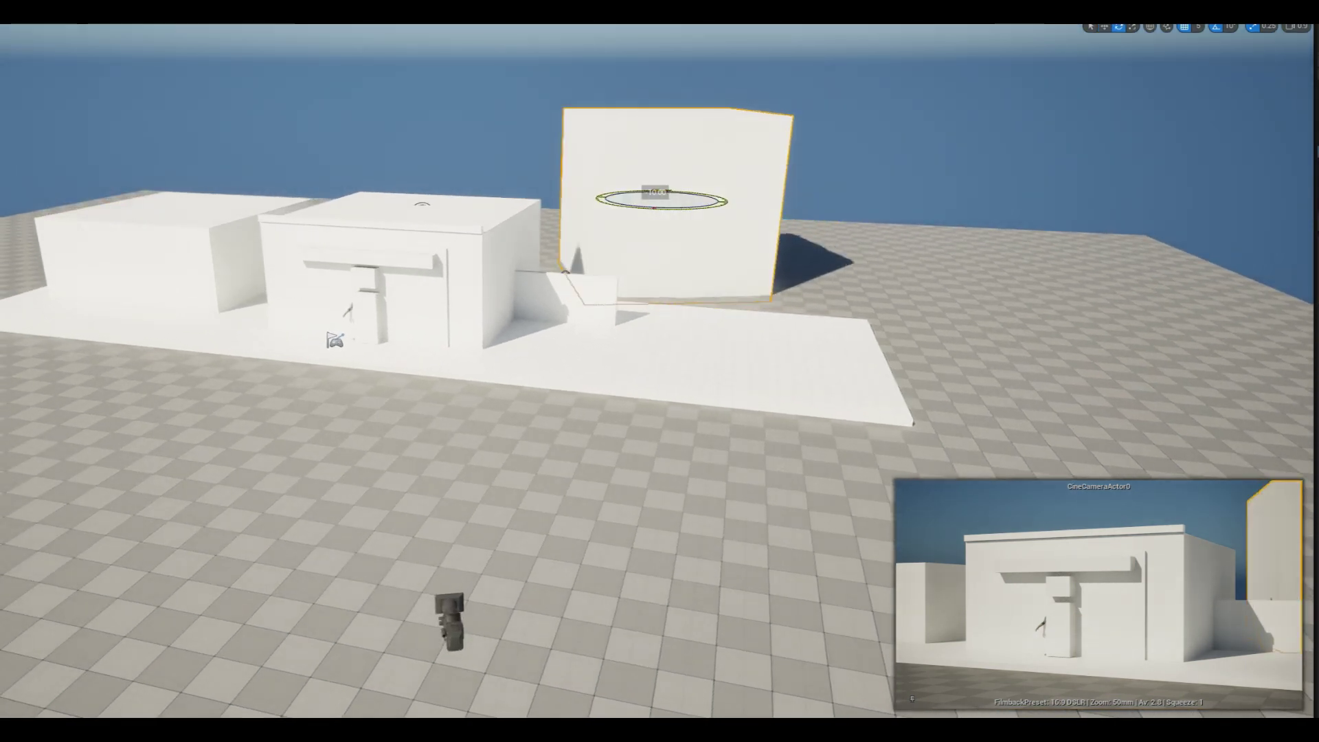
Step: Set rotation snapping to 5 degrees, rotate the tilted block upright and move it behind the building
{"action": "right_click_drag", "start_coordinate": [593, 270], "coordinate": [687, 281]}
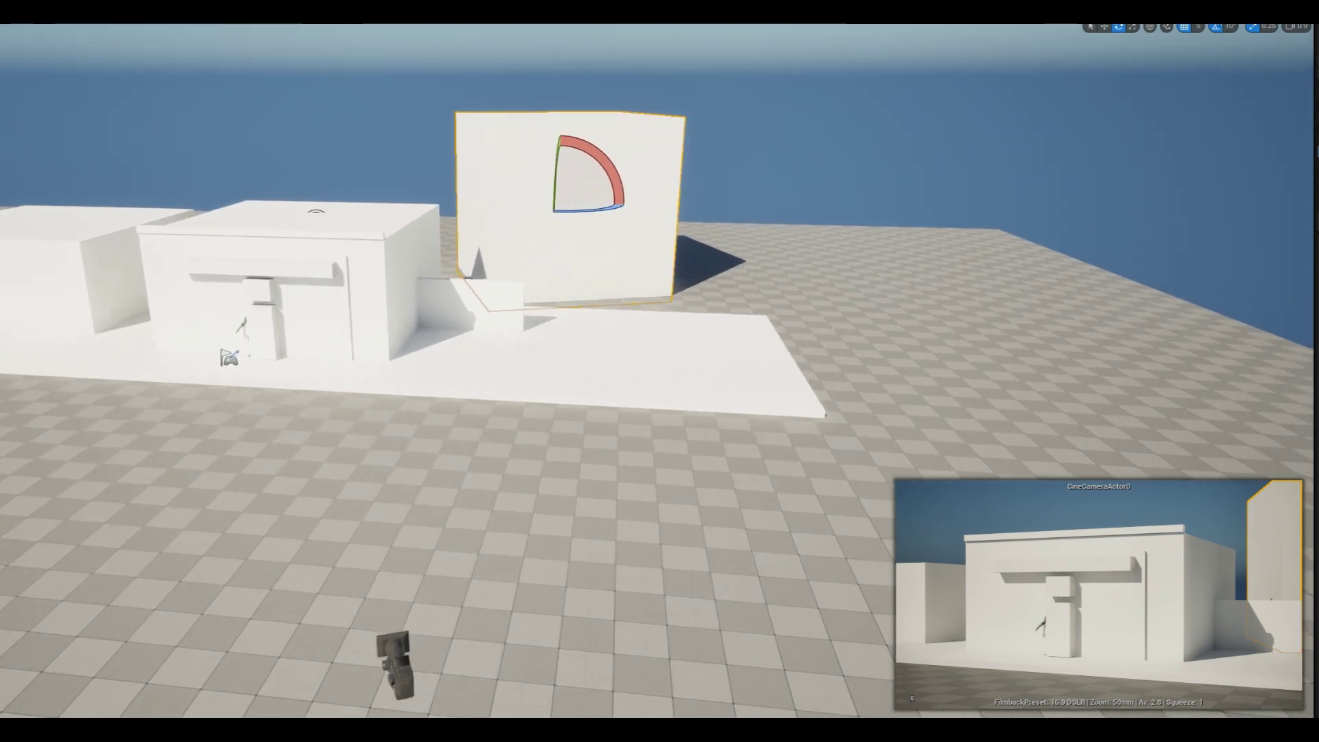
{"action": "left_click", "coordinate": [1231, 27]}
{"action": "left_click", "coordinate": [1254, 58]}
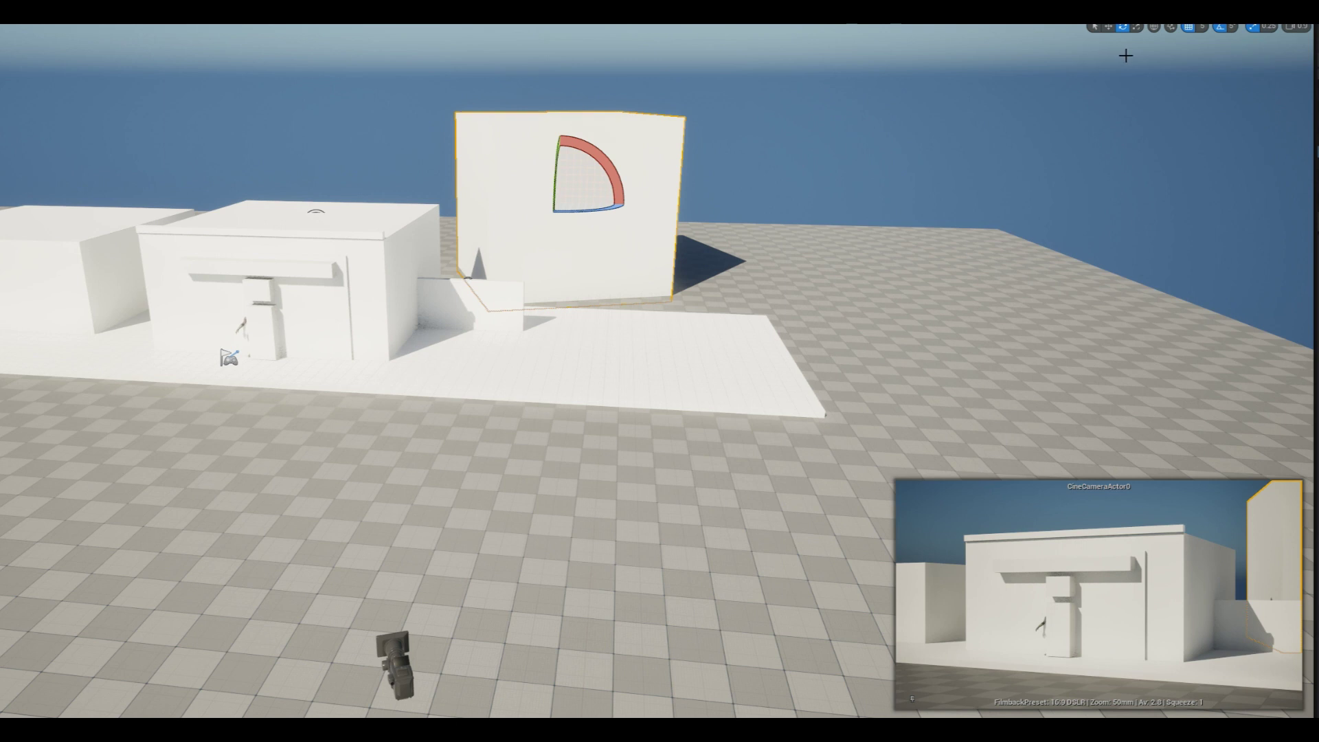
{"action": "left_click_drag", "start_coordinate": [539, 145], "coordinate": [498, 231]}
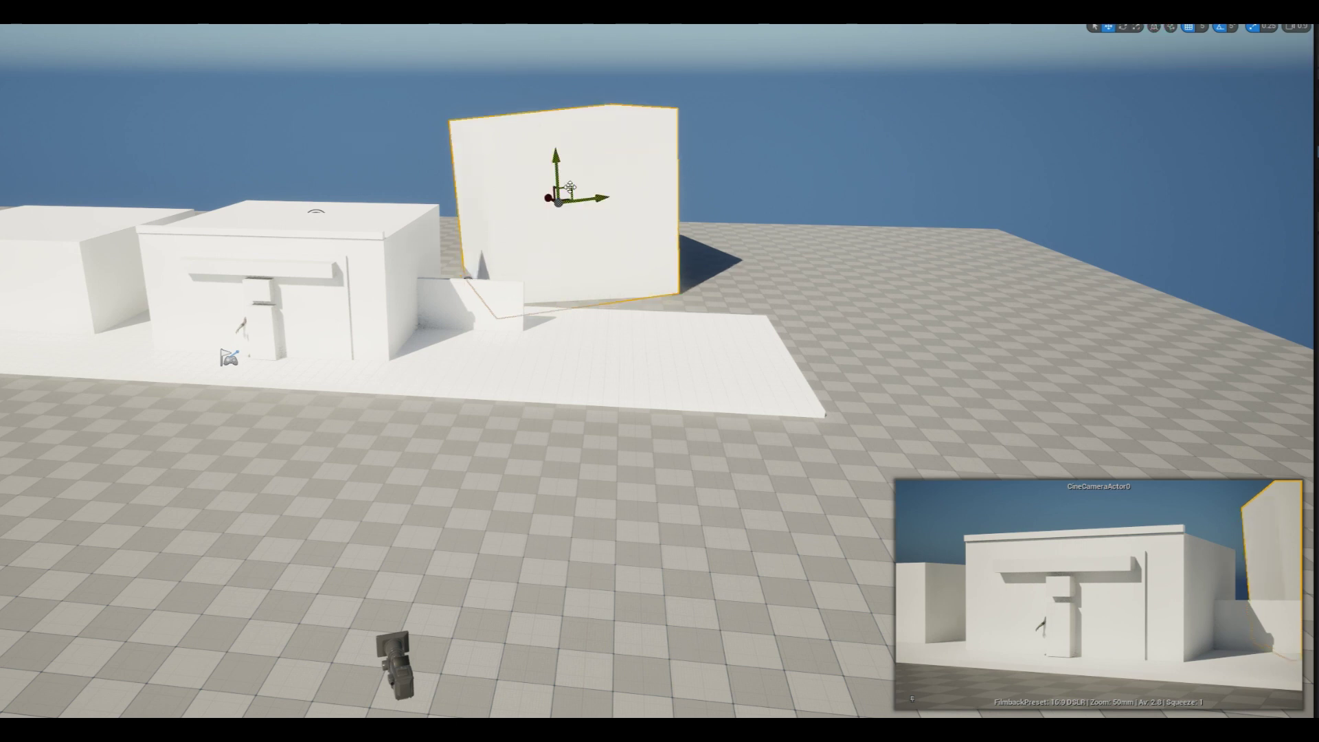
{"action": "left_click_drag", "start_coordinate": [570, 187], "coordinate": [593, 180]}
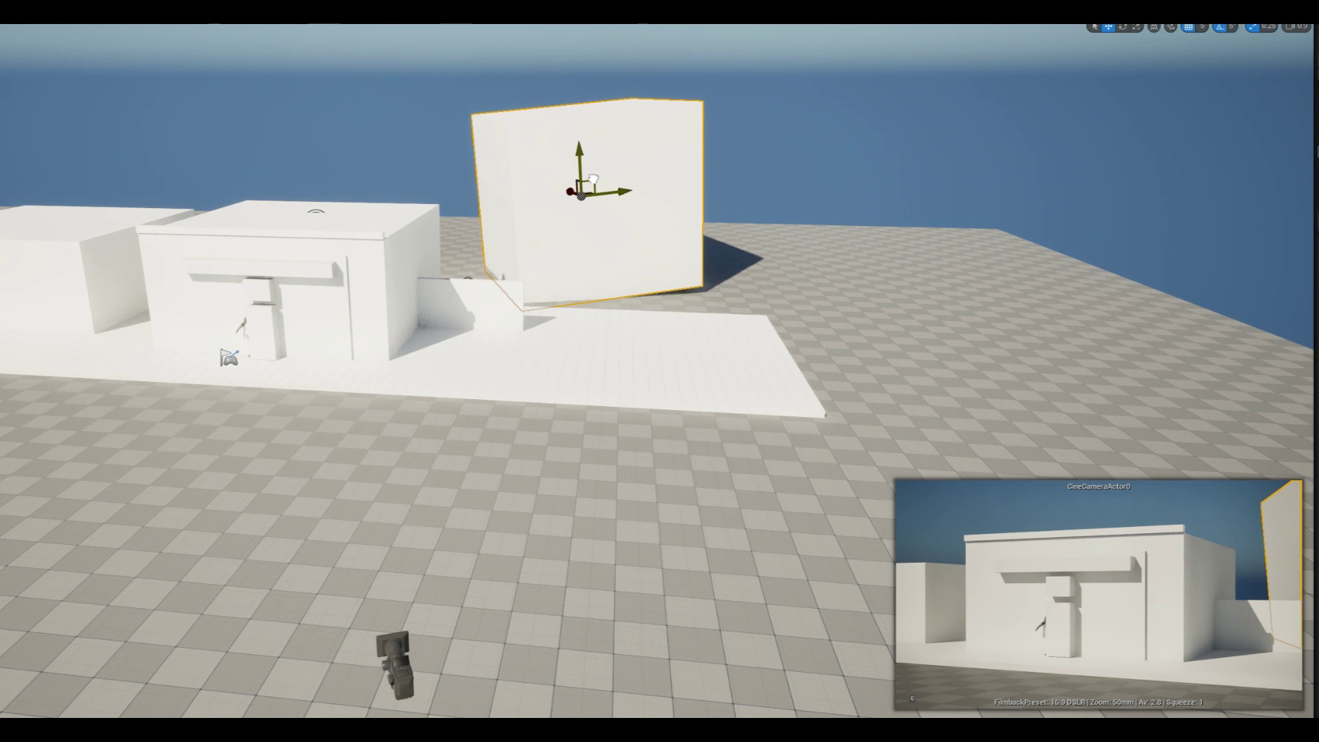
{"action": "left_click_drag", "start_coordinate": [593, 180], "coordinate": [569, 180]}
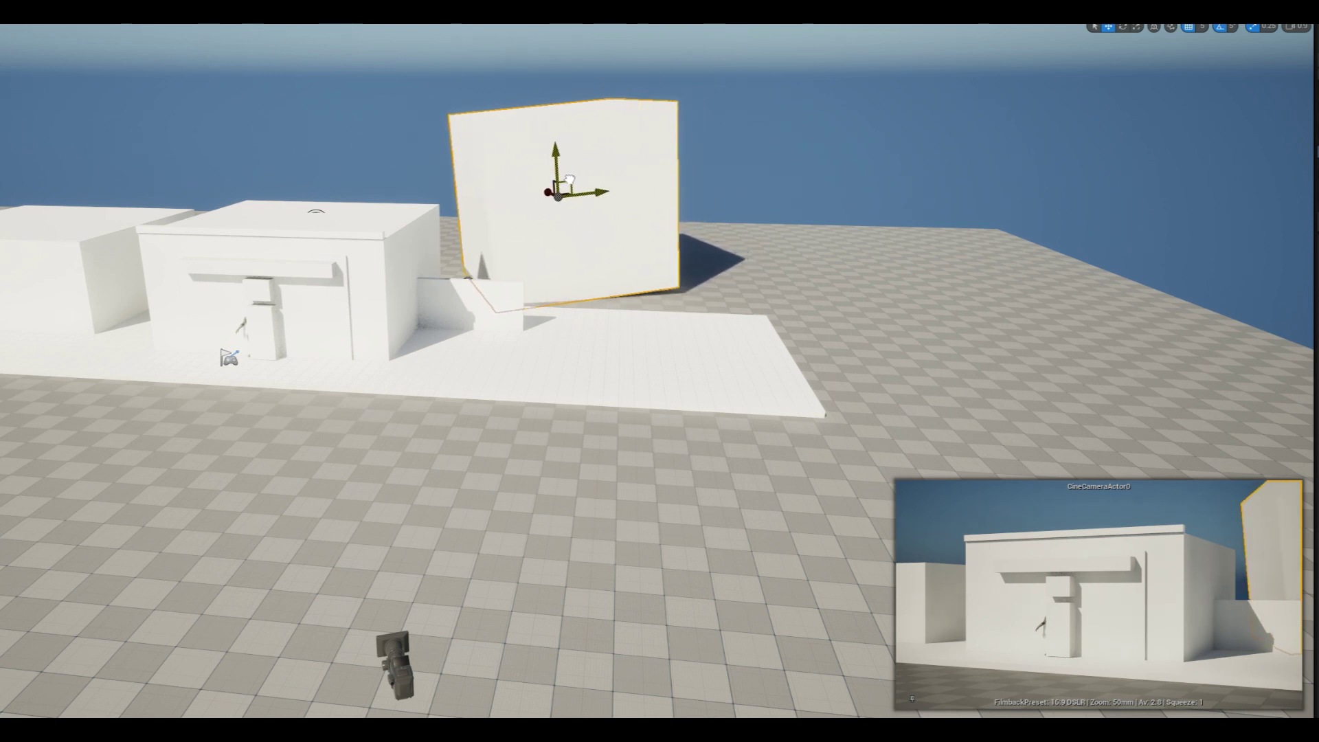
{"action": "left_click_drag", "start_coordinate": [569, 180], "coordinate": [588, 178]}
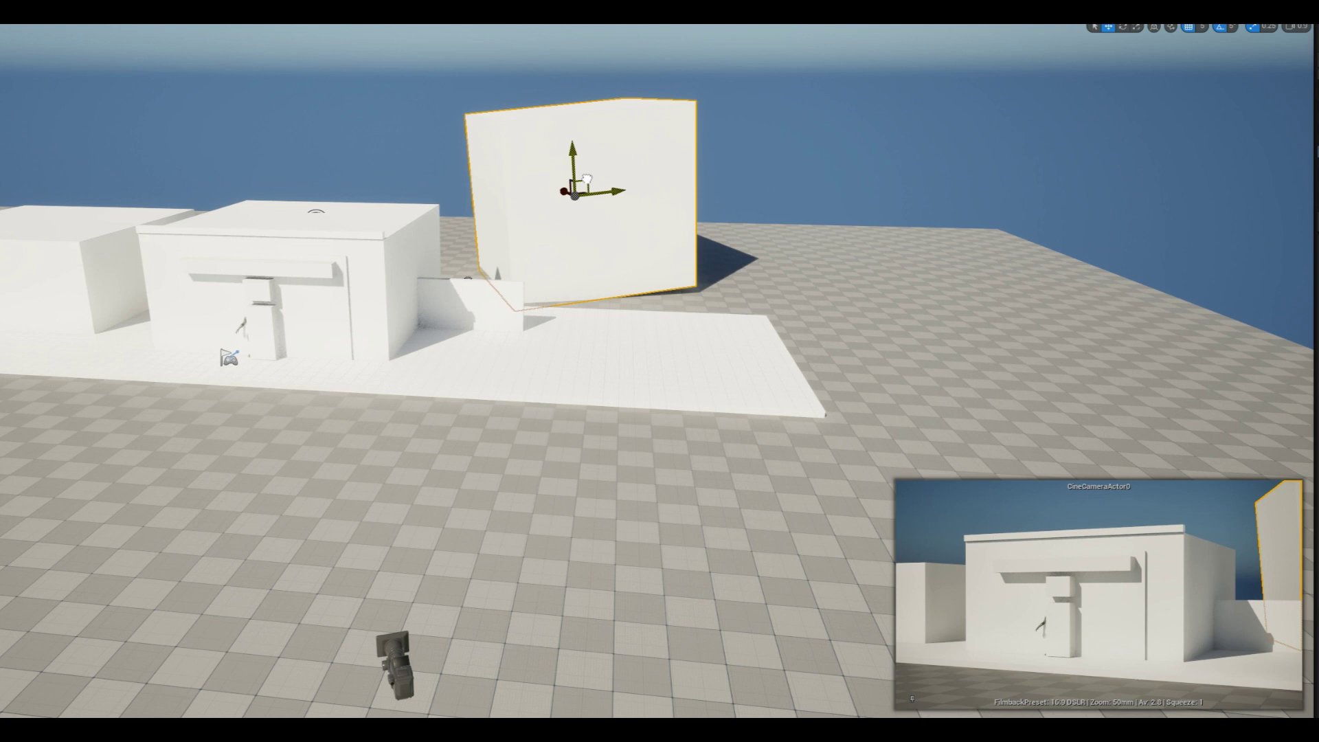
Step: Slide the block along its axes into its final spot behind the building
{"action": "key", "text": "e"}
{"action": "key", "text": "w"}
{"action": "mouse_move", "coordinate": [606, 189]}
{"action": "left_mouse_down"}
{"action": "mouse_move", "coordinate": [592, 191]}
{"action": "mouse_move", "coordinate": [557, 131]}
{"action": "mouse_move", "coordinate": [450, 106]}
{"action": "left_mouse_up"}
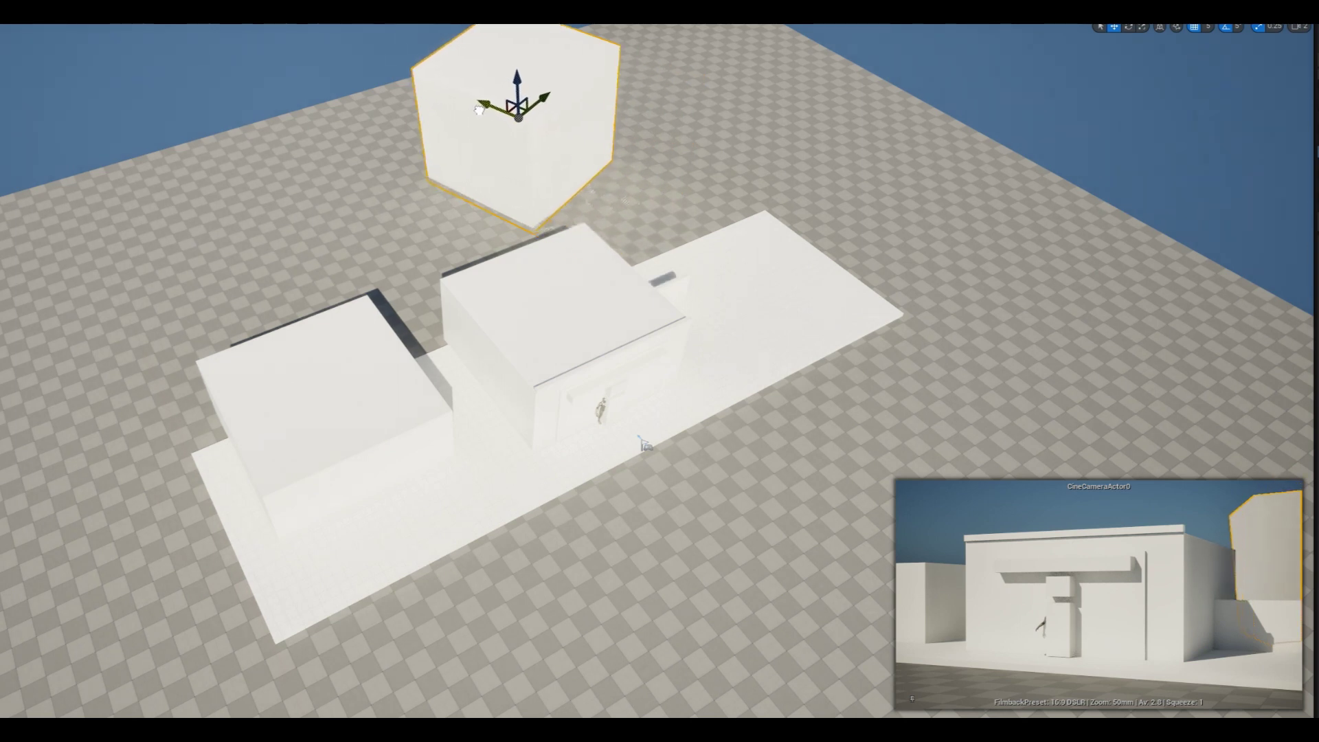
{"action": "left_click_drag", "start_coordinate": [524, 88], "coordinate": [545, 78]}
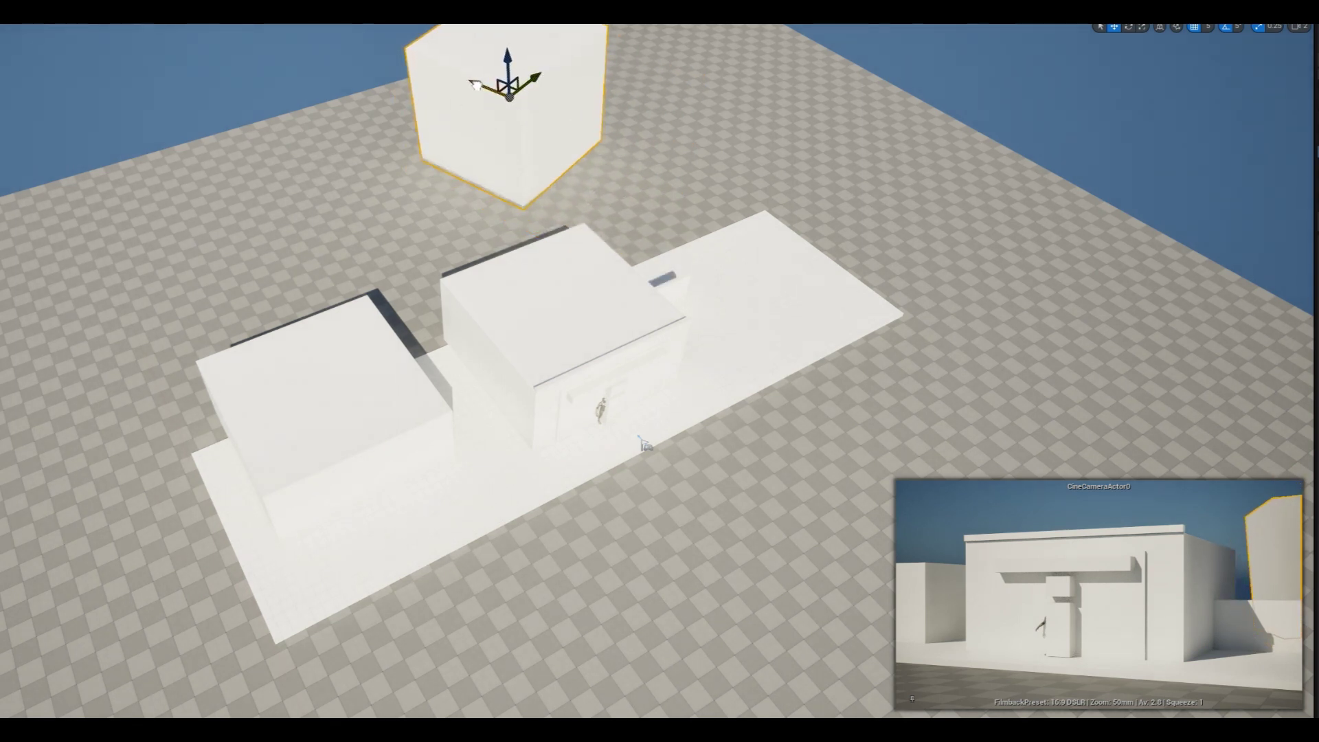
{"action": "left_click_drag", "start_coordinate": [476, 84], "coordinate": [507, 55]}
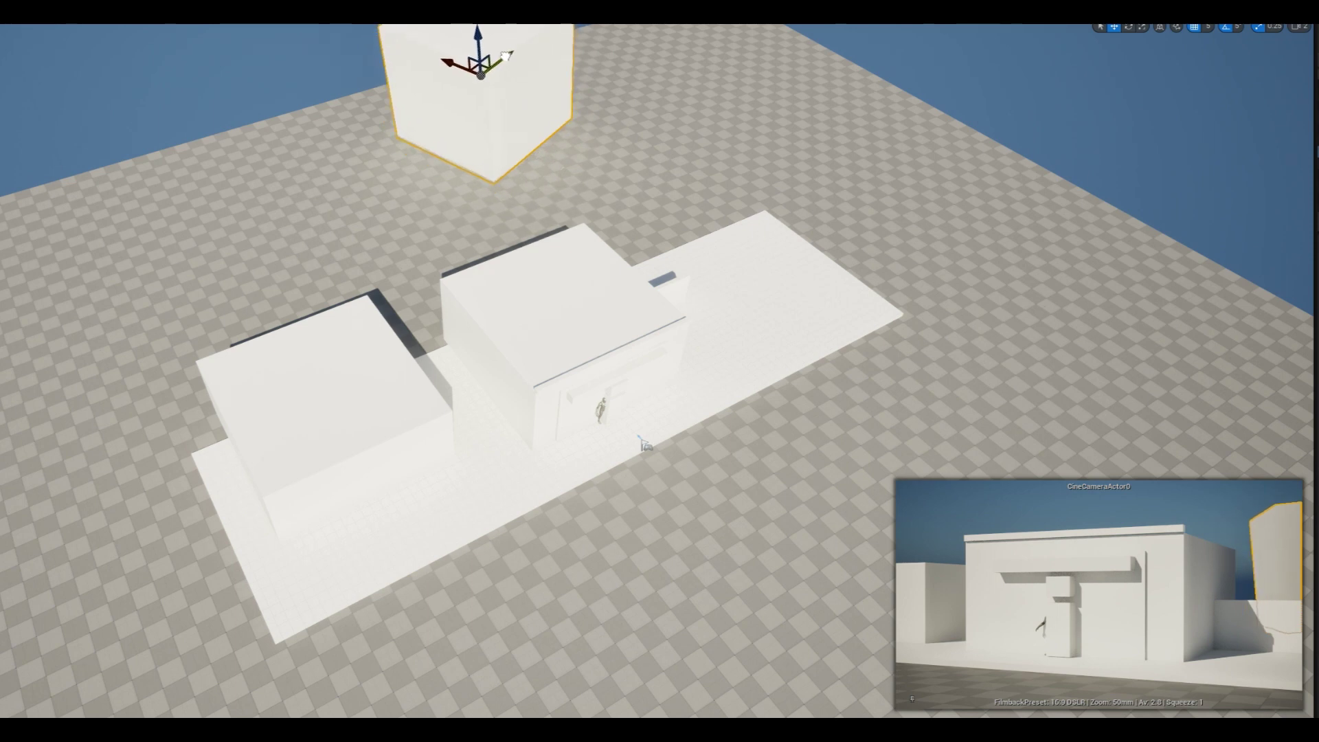
{"action": "left_click_drag", "start_coordinate": [505, 55], "coordinate": [505, 56]}
{"action": "mouse_move", "coordinate": [573, 285]}
{"action": "right_mouse_down"}
{"action": "mouse_move", "coordinate": [573, 206]}
{"action": "mouse_move", "coordinate": [572, 226]}
{"action": "right_mouse_up"}
Step: Place an arch wall from StarterContent > Architecture in front of the building
{"action": "key", "text": "ctrl+space"}
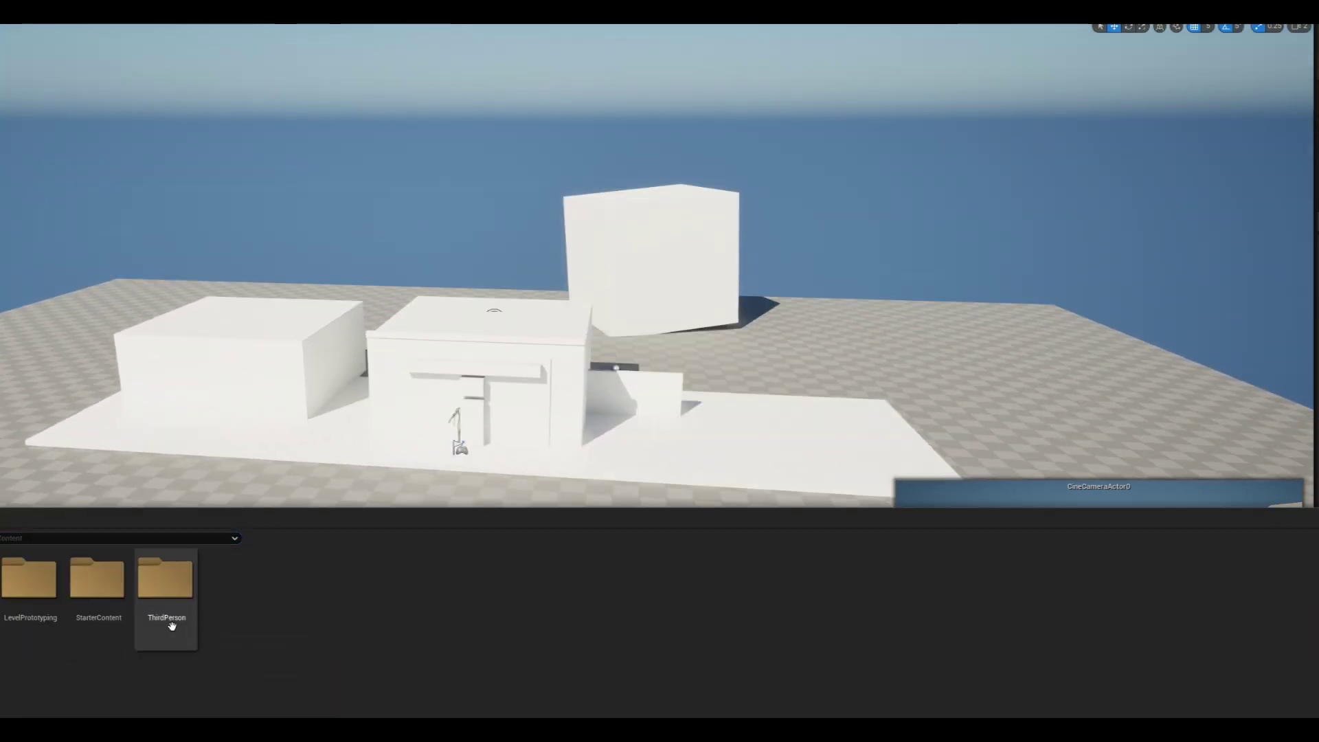
{"action": "double_click", "coordinate": [105, 615]}
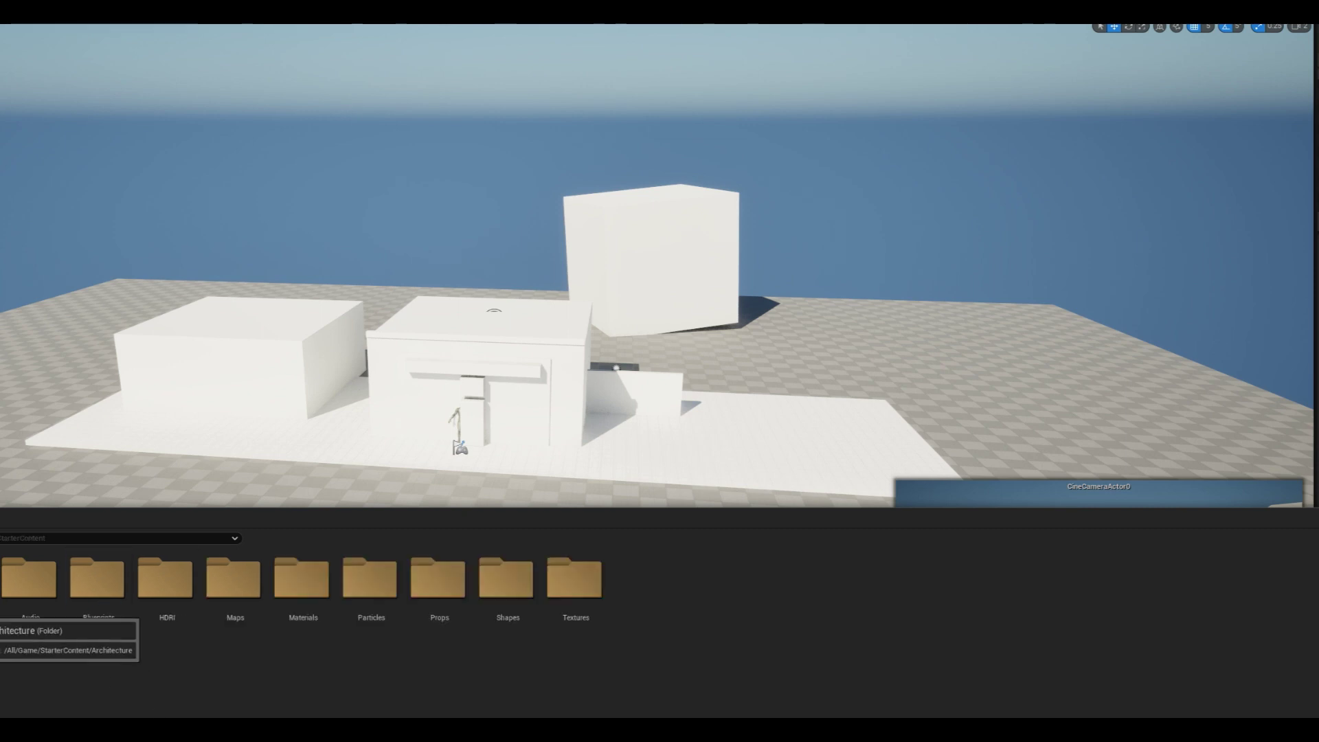
{"action": "double_click", "coordinate": [3, 591]}
{"action": "left_click_drag", "start_coordinate": [631, 592], "coordinate": [509, 431]}
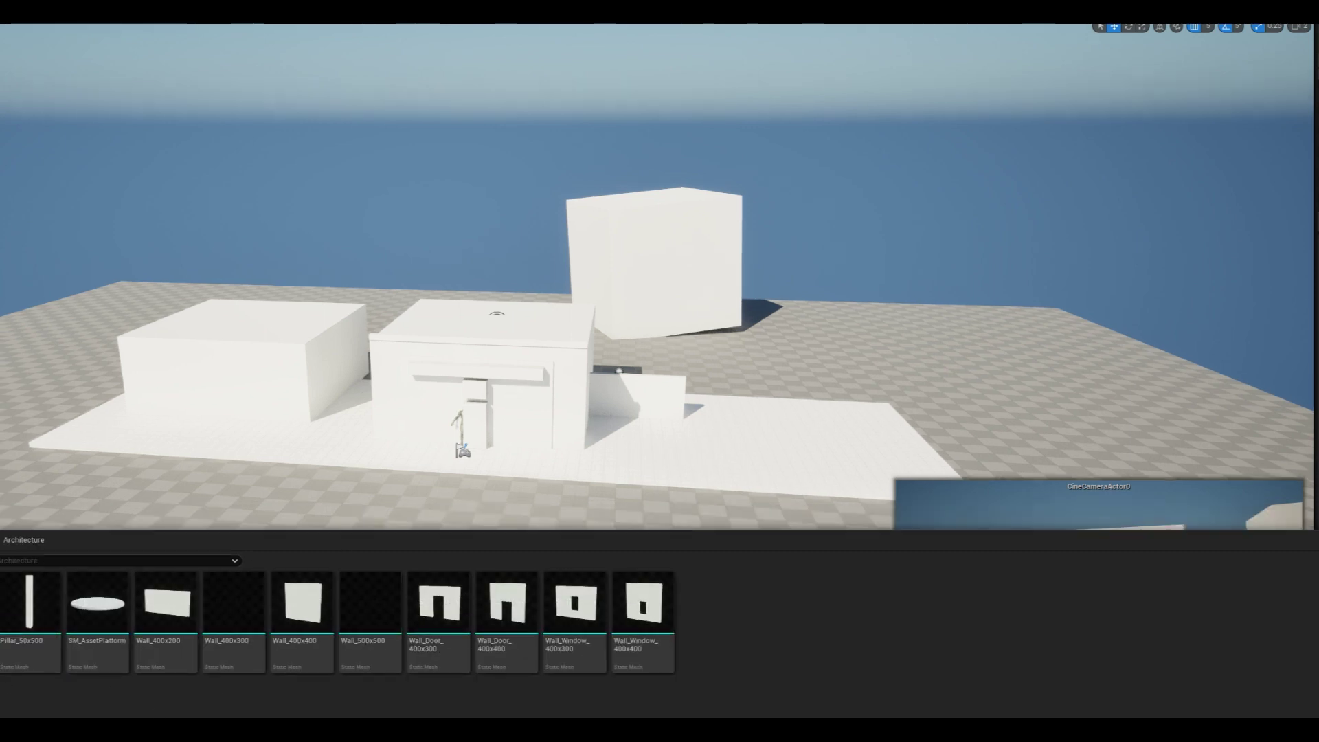
{"action": "key", "text": "f"}
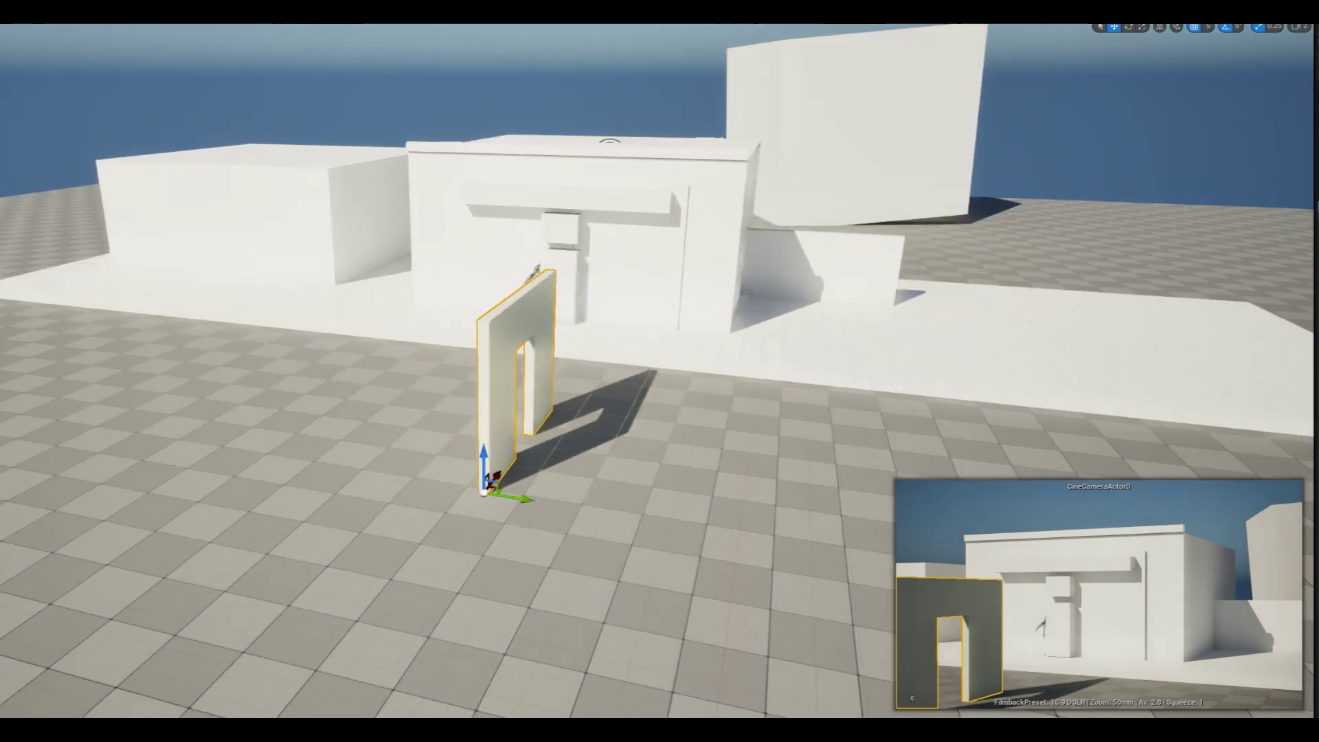
{"action": "scroll", "coordinate": [351, 440], "scroll_direction": "down", "scroll_amount": 5}
Step: Add a second wall piece, a tall pillar and SM_AssetPlatform in the foreground
{"action": "key", "text": "ctrl+space"}
{"action": "left_click_drag", "start_coordinate": [574, 581], "coordinate": [821, 465]}
{"action": "key", "text": "ctrl+space"}
{"action": "left_click_drag", "start_coordinate": [30, 577], "coordinate": [746, 412]}
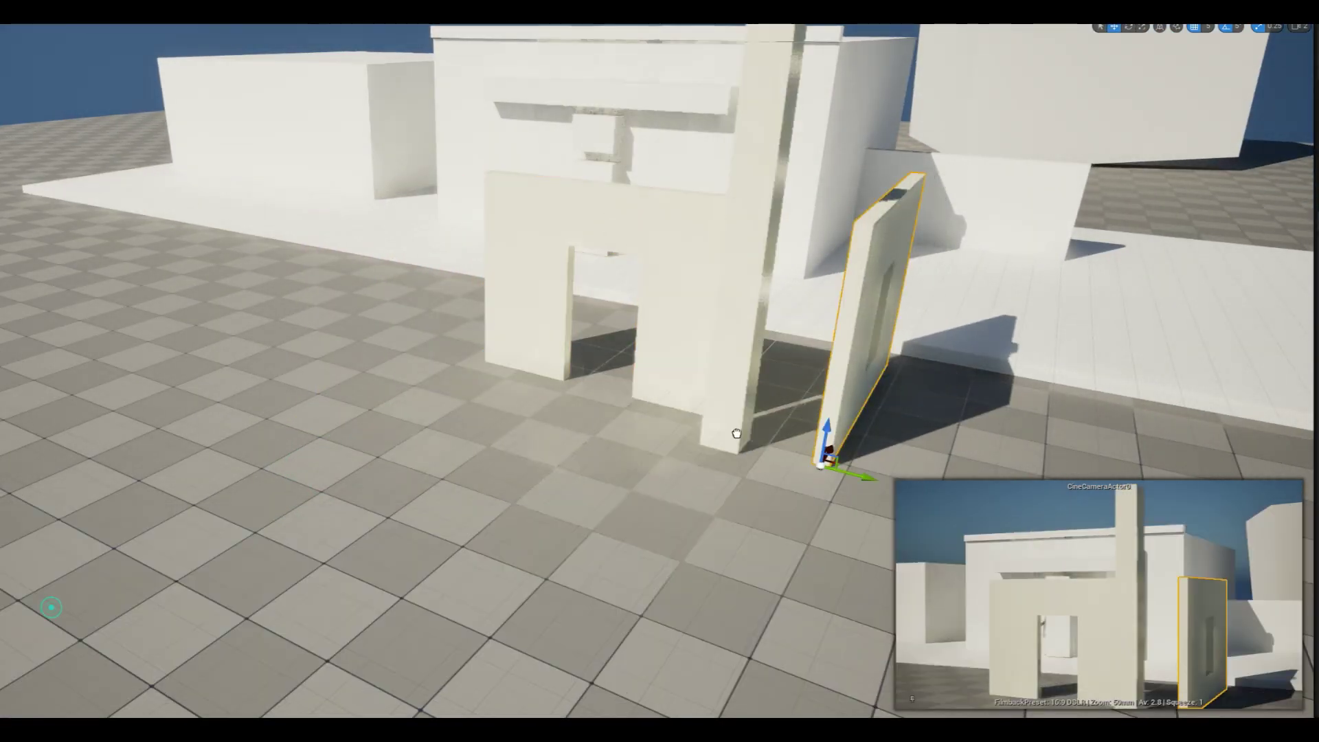
{"action": "left_click_drag", "start_coordinate": [97, 581], "coordinate": [368, 386]}
{"action": "mouse_move", "coordinate": [367, 386]}
{"action": "right_mouse_down"}
{"action": "mouse_move", "coordinate": [351, 376]}
{"action": "mouse_move", "coordinate": [289, 405]}
{"action": "right_mouse_up"}
Step: Add a cube near the platform, delete it, and select the blue platform
{"action": "left_click", "coordinate": [351, 376]}
{"action": "left_click", "coordinate": [280, 403]}
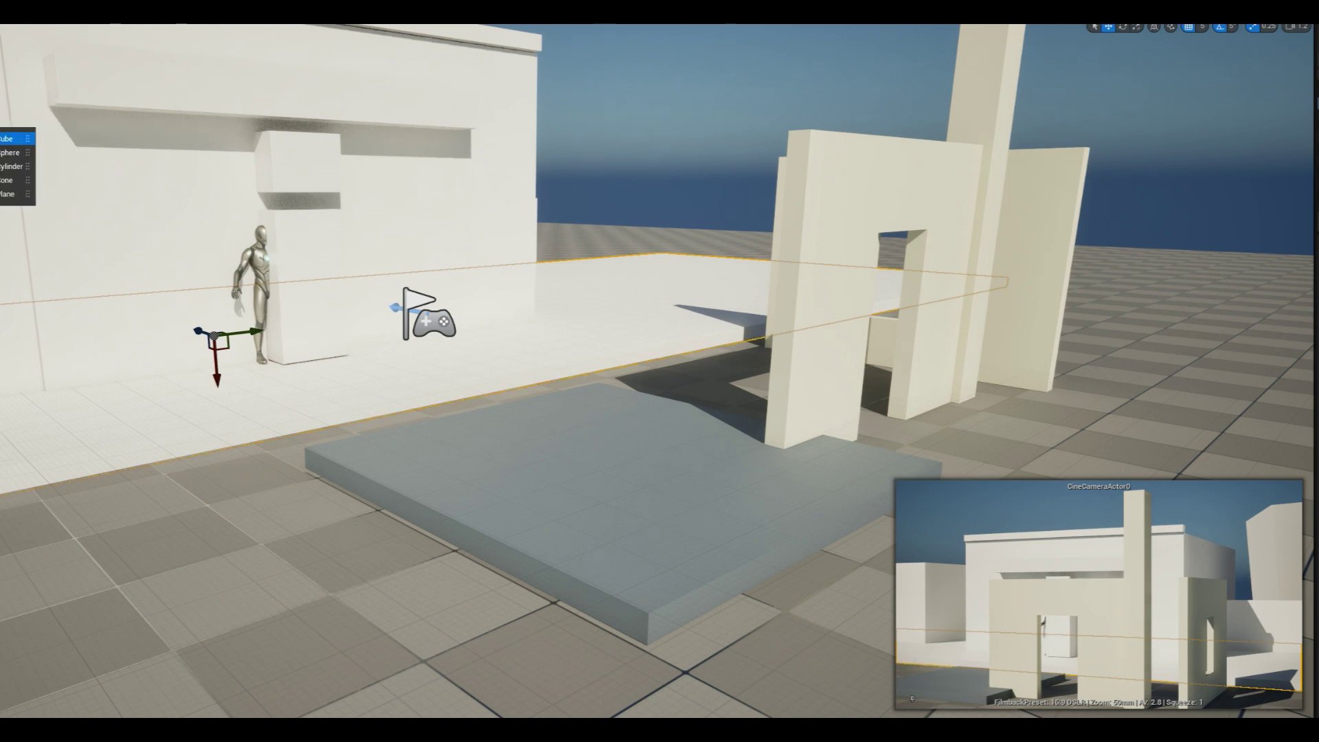
{"action": "left_click_drag", "start_coordinate": [18, 165], "coordinate": [282, 441]}
{"action": "key", "text": "Delete"}
{"action": "mouse_move", "coordinate": [345, 408]}
{"action": "right_mouse_down"}
{"action": "mouse_move", "coordinate": [559, 456]}
{"action": "mouse_move", "coordinate": [342, 553]}
{"action": "mouse_move", "coordinate": [384, 550]}
{"action": "mouse_move", "coordinate": [530, 415]}
{"action": "right_mouse_up"}
{"action": "left_click", "coordinate": [559, 456]}
Step: Delete the arch wall, then select the main building and frame the view on it
{"action": "left_click", "coordinate": [530, 415]}
{"action": "key", "text": "Delete"}
{"action": "left_click", "coordinate": [770, 430]}
{"action": "right_click_drag", "start_coordinate": [771, 430], "coordinate": [575, 302]}
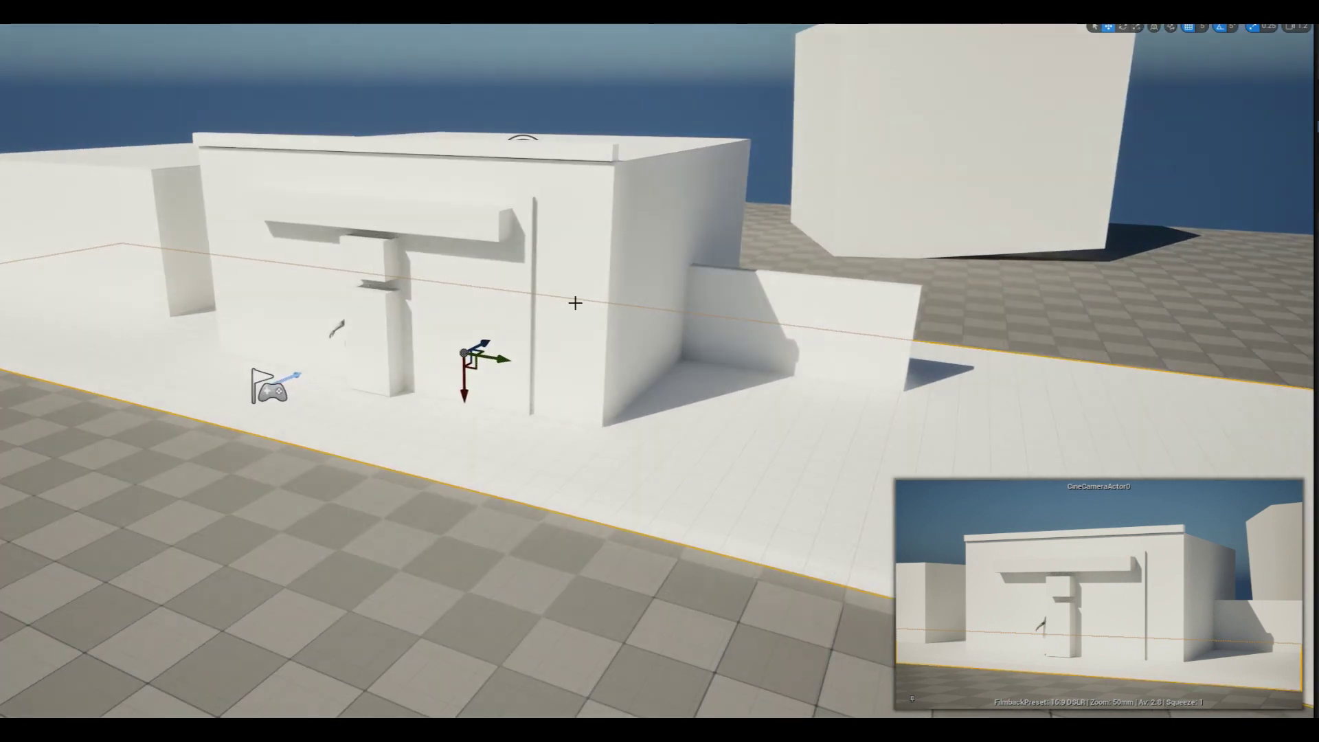
{"action": "left_click", "coordinate": [575, 302]}
{"action": "key", "text": "f"}
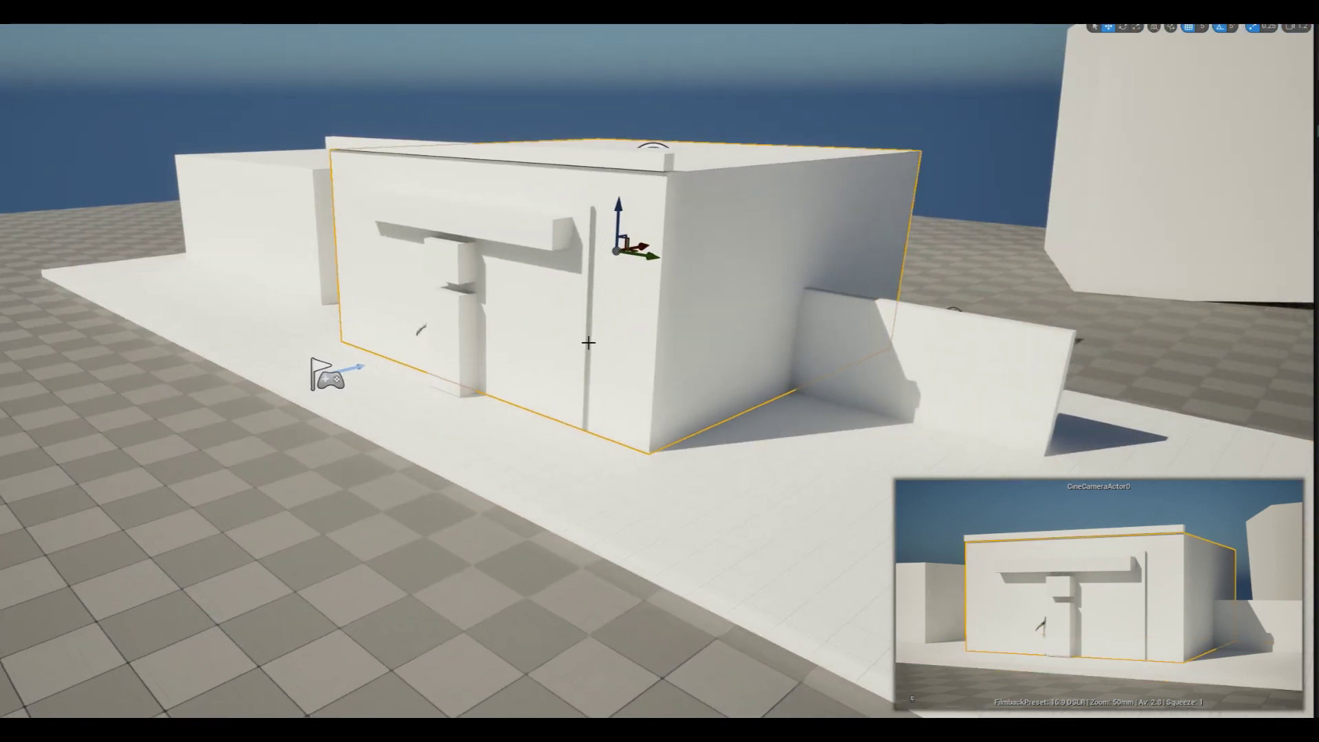
{"action": "mouse_move", "coordinate": [448, 393]}
{"action": "right_mouse_down"}
{"action": "mouse_move", "coordinate": [466, 405]}
{"action": "mouse_move", "coordinate": [453, 412]}
{"action": "right_mouse_up"}
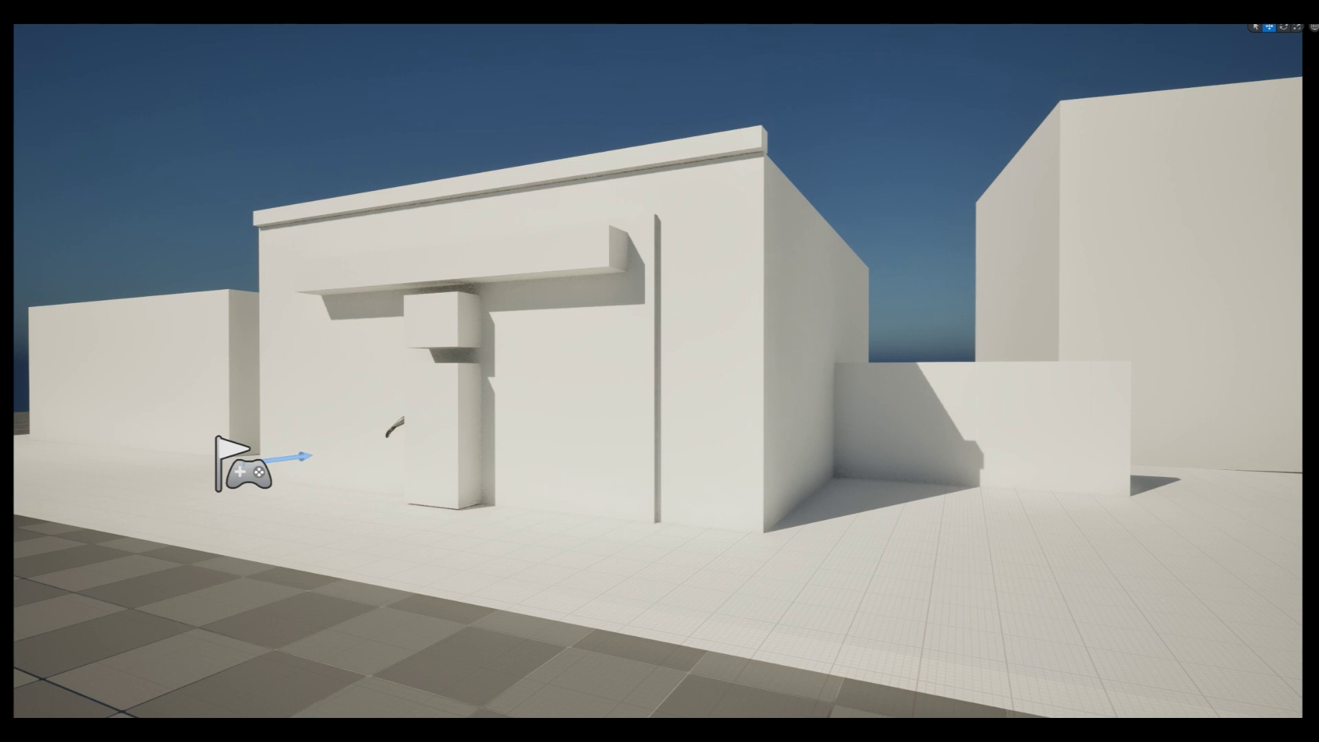
{"action": "middle_click_drag", "start_coordinate": [808, 498], "coordinate": [842, 490]}
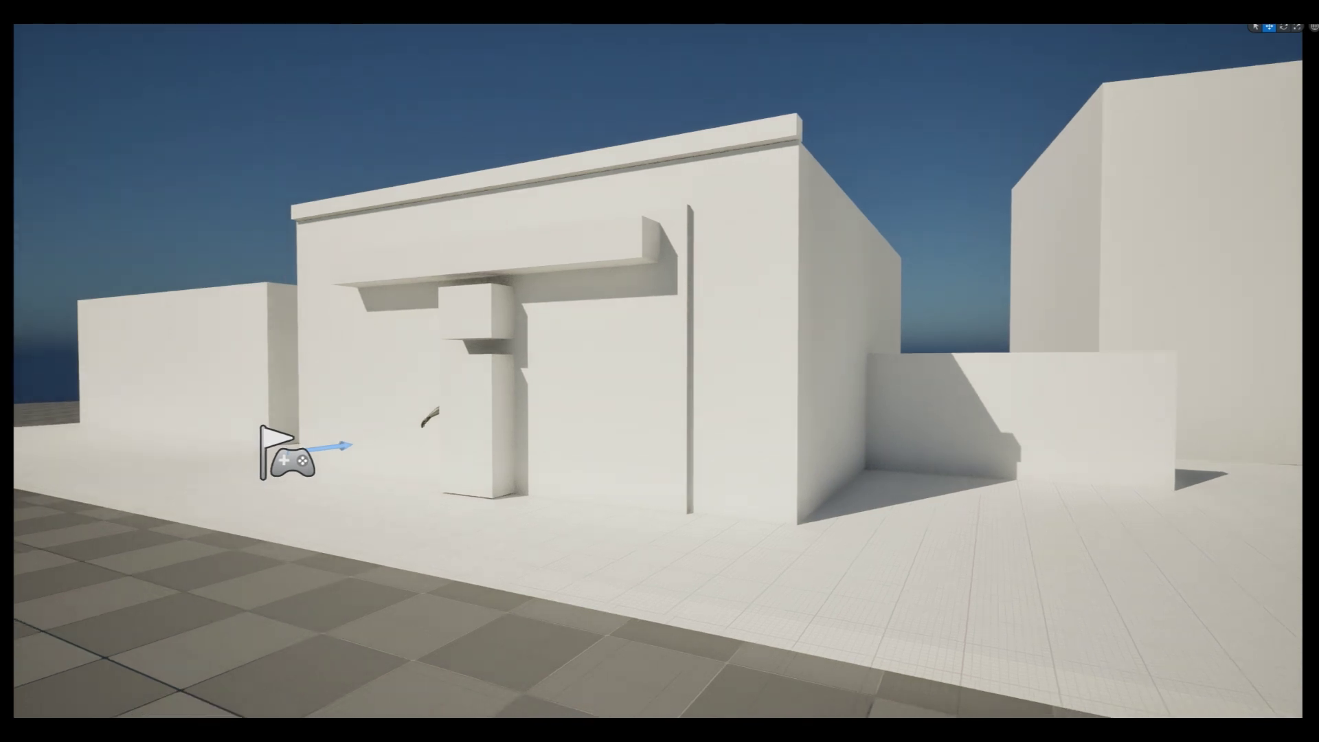
{"action": "scroll", "coordinate": [658, 371], "scroll_direction": "down", "scroll_amount": 3}
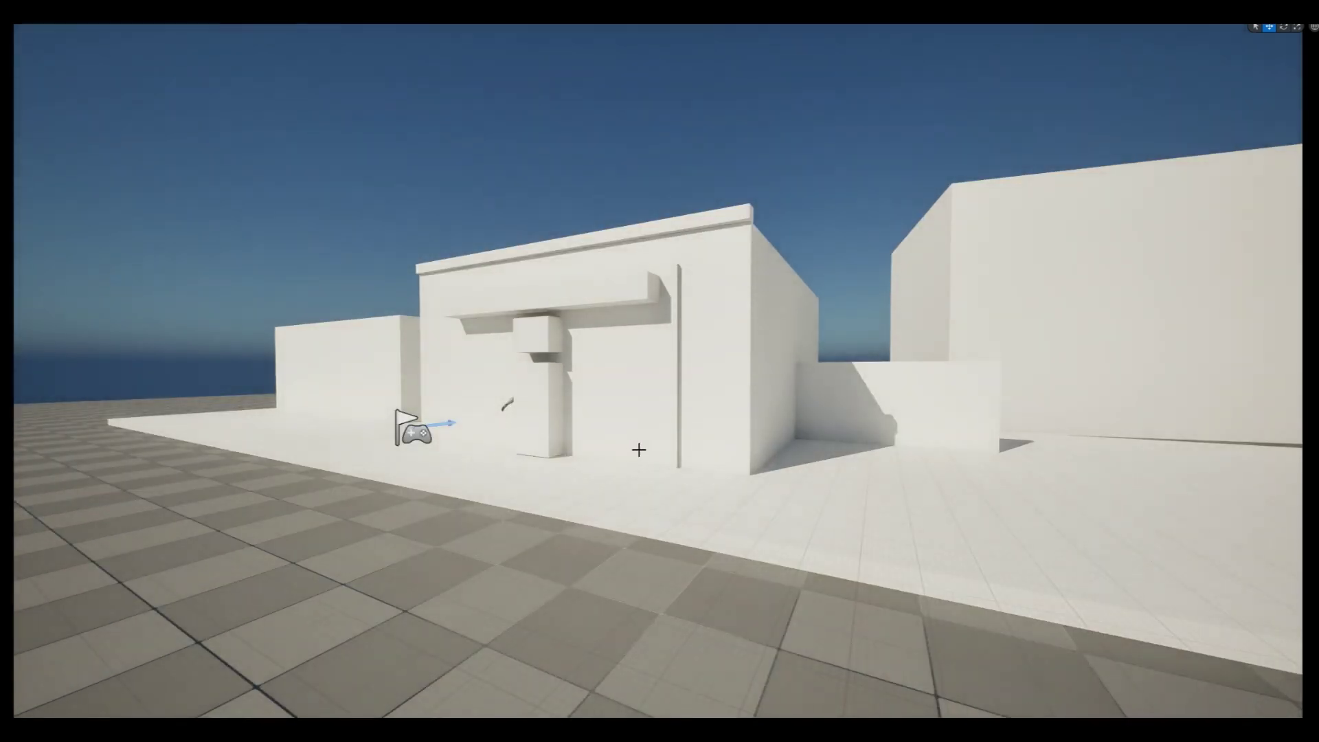
{"action": "left_click_drag", "start_coordinate": [639, 450], "coordinate": [659, 422]}
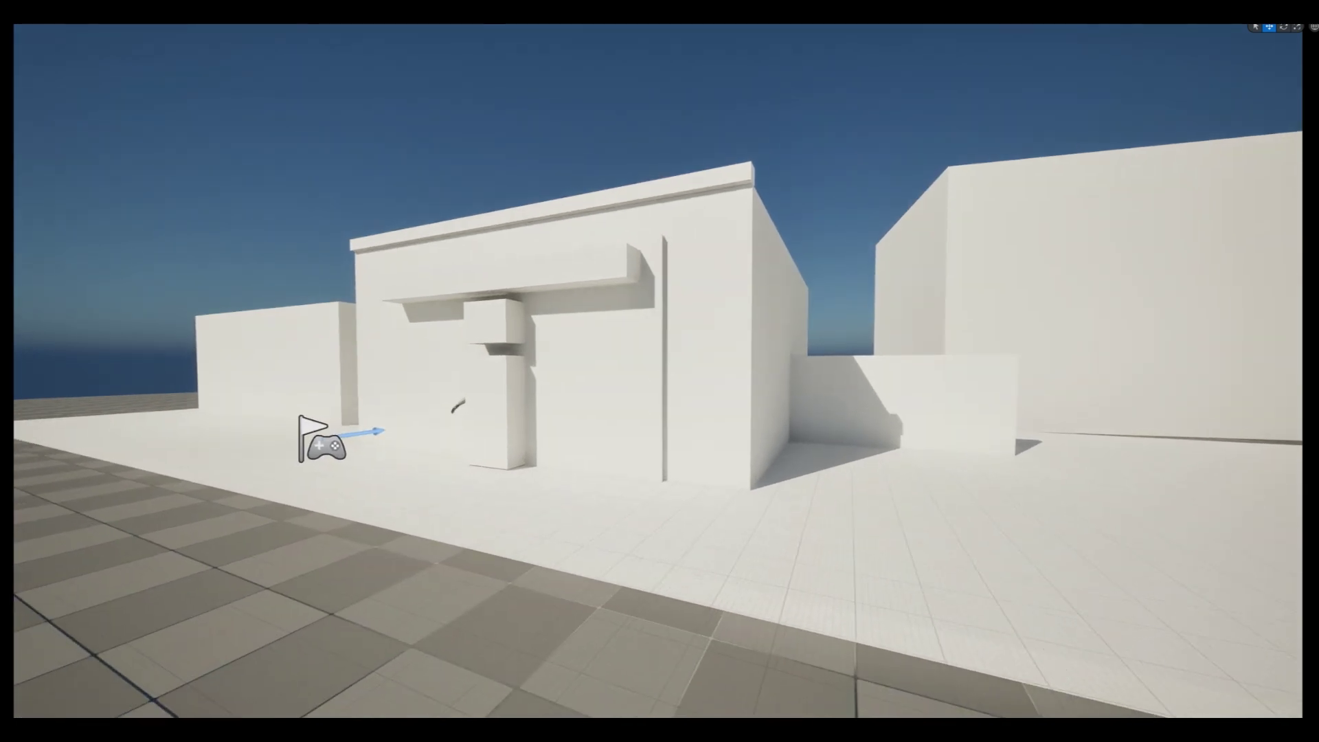
{"action": "scroll", "coordinate": [658, 371], "scroll_direction": "up", "scroll_amount": 10}
{"action": "left_click", "coordinate": [656, 419]}
{"action": "scroll", "coordinate": [657, 418], "scroll_direction": "down", "scroll_amount": 3}
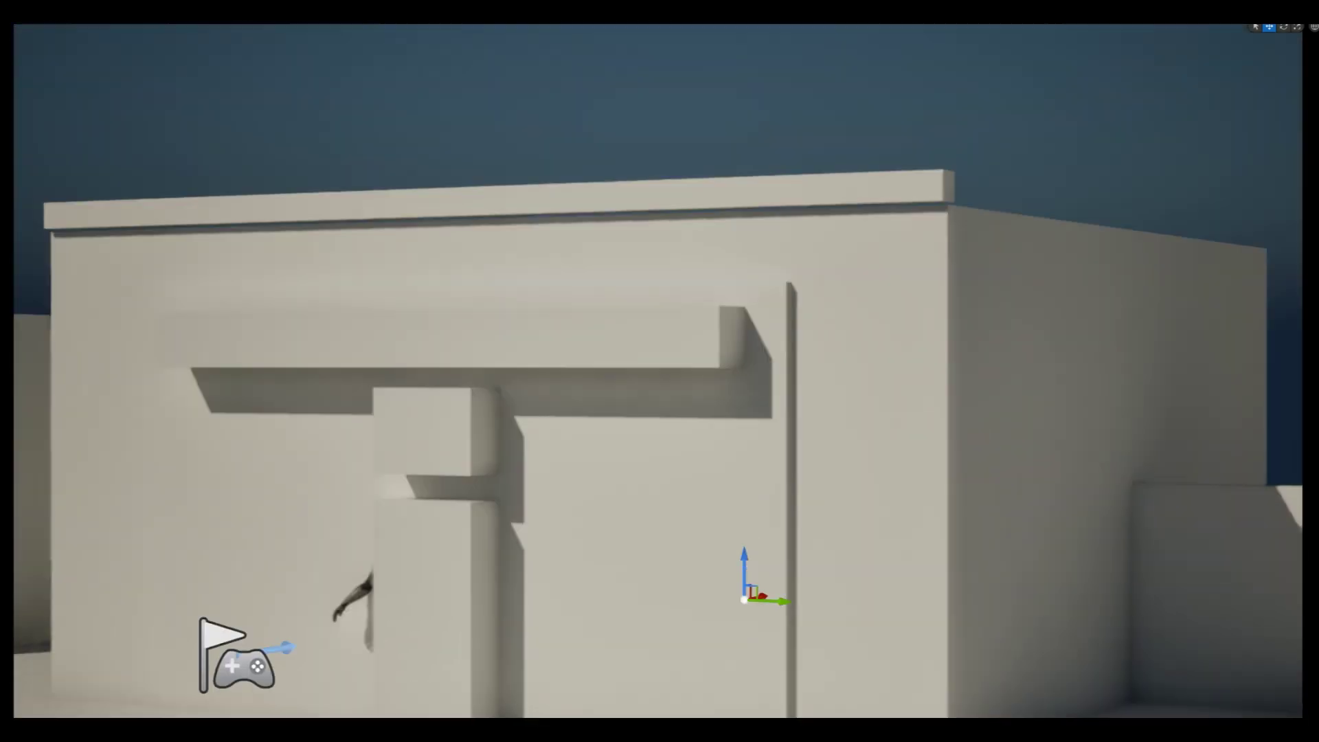
{"action": "scroll", "coordinate": [658, 371], "scroll_direction": "down", "scroll_amount": 3}
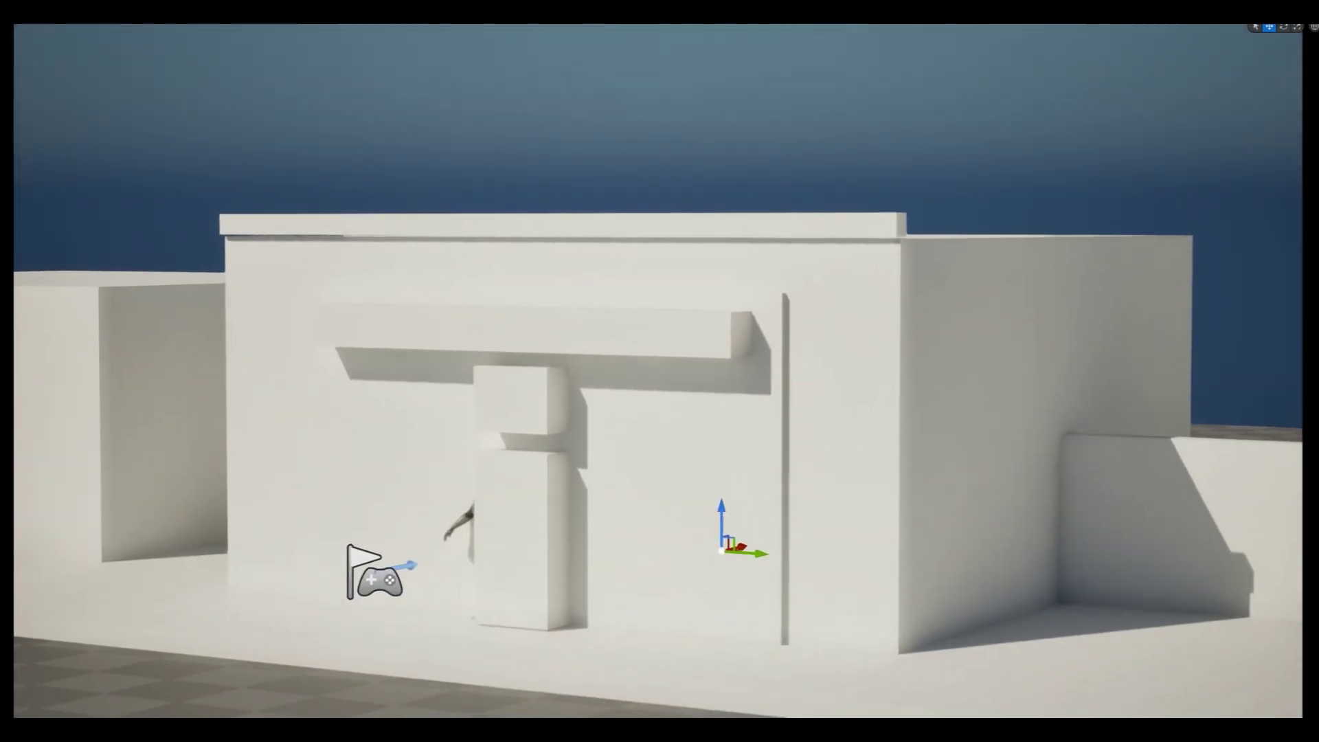
{"action": "scroll", "coordinate": [658, 371], "scroll_direction": "up", "scroll_amount": 3}
{"action": "scroll", "coordinate": [658, 371], "scroll_direction": "up", "scroll_amount": 3}
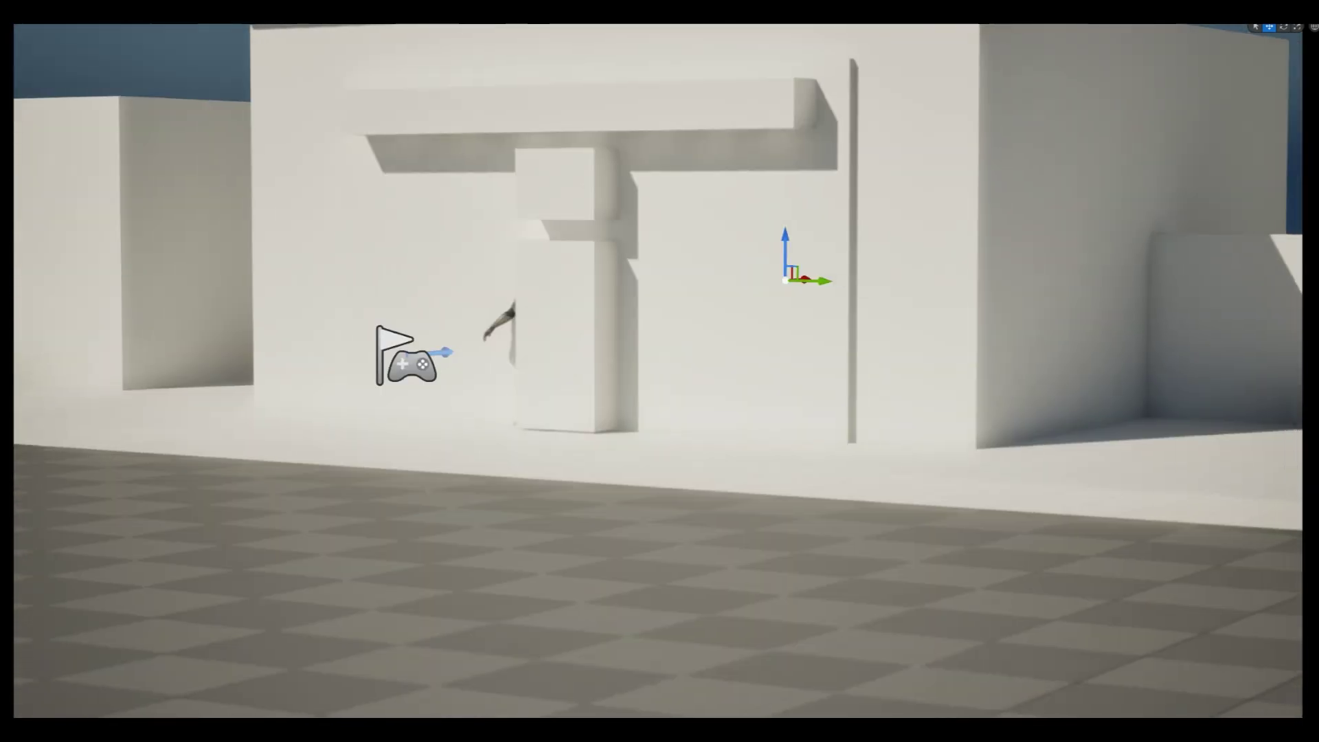
{"action": "scroll", "coordinate": [658, 371], "scroll_direction": "down", "scroll_amount": 2}
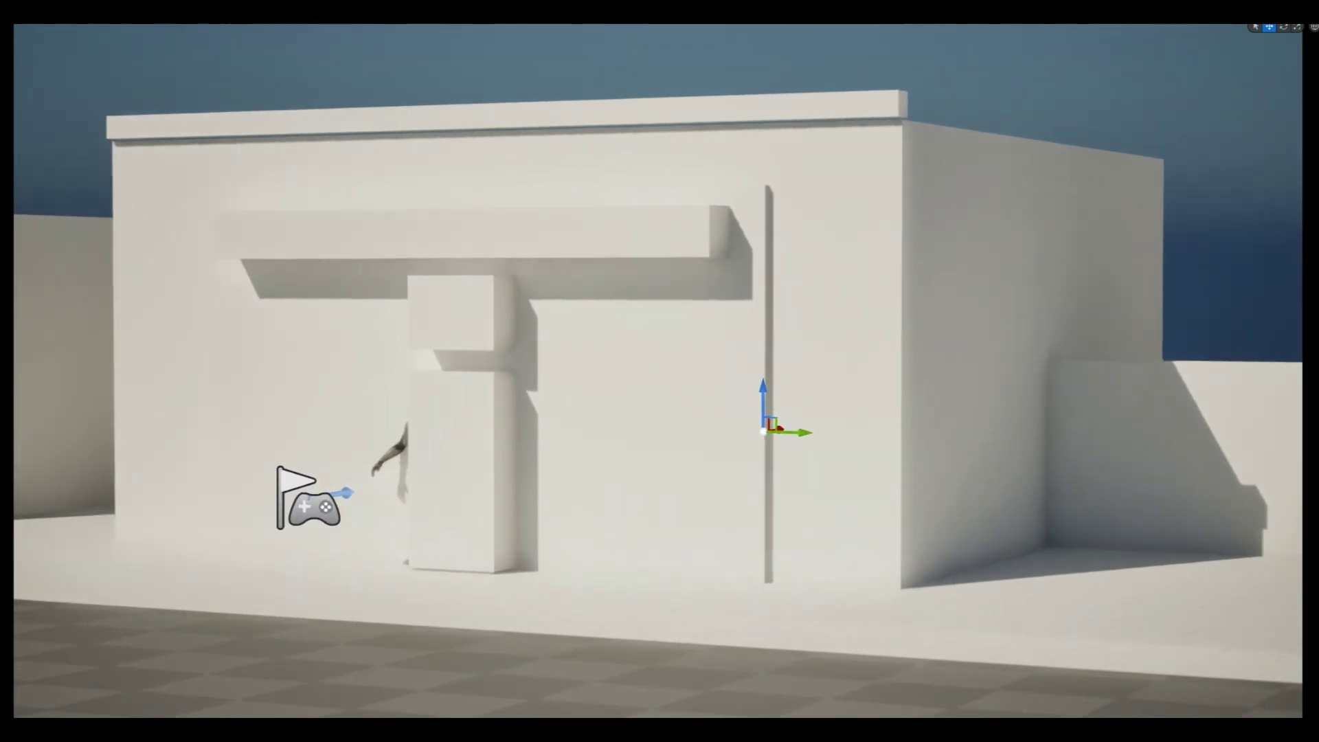